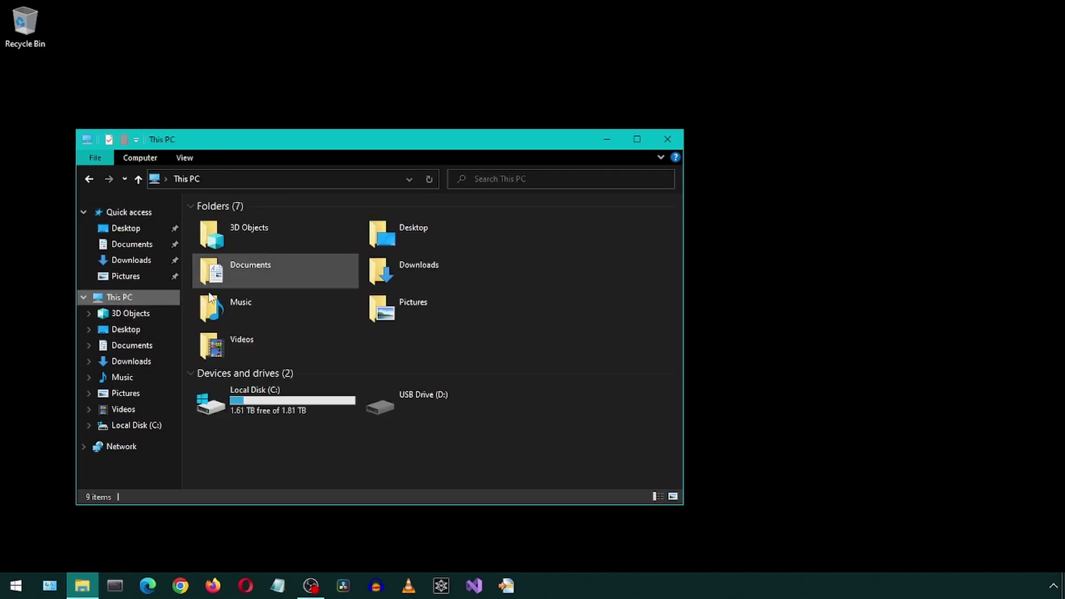
Delete the old audio-webui folder from C:\ai
double_click(218, 401)
double_click(201, 251)
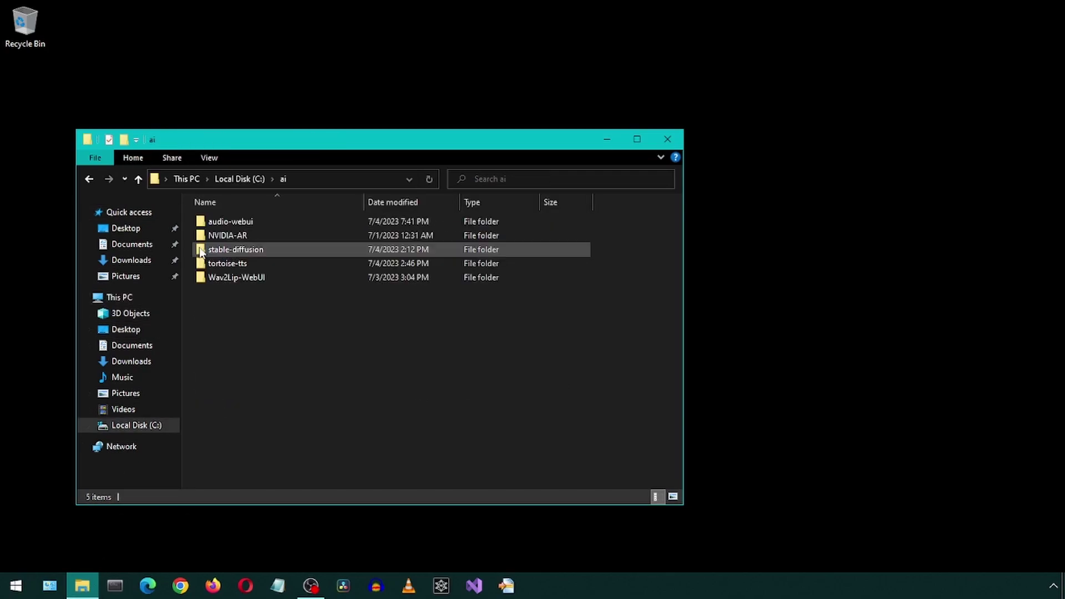
click(205, 223)
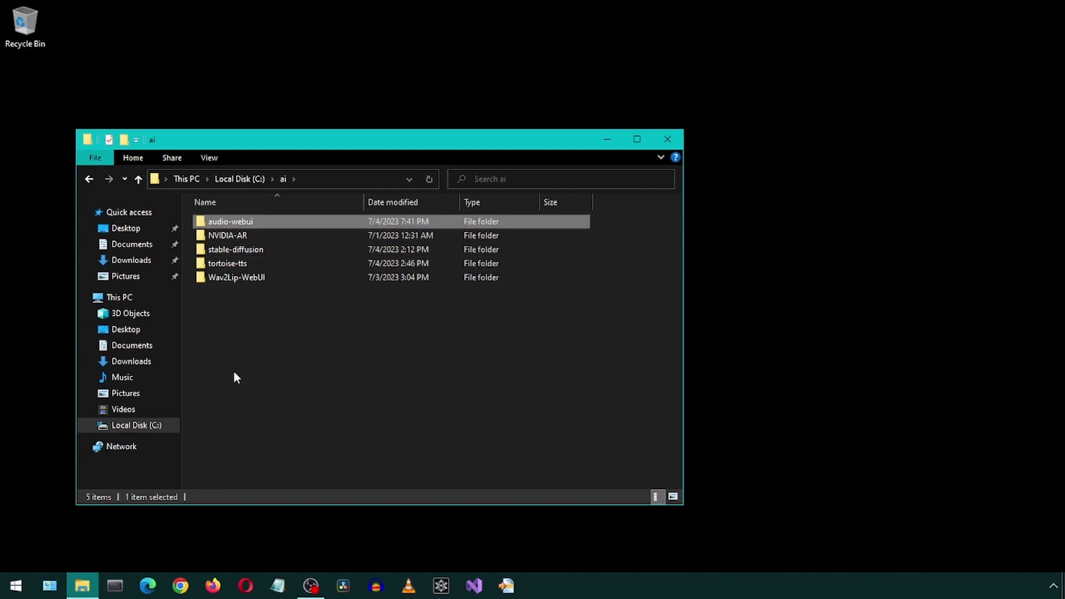
key(Delete)
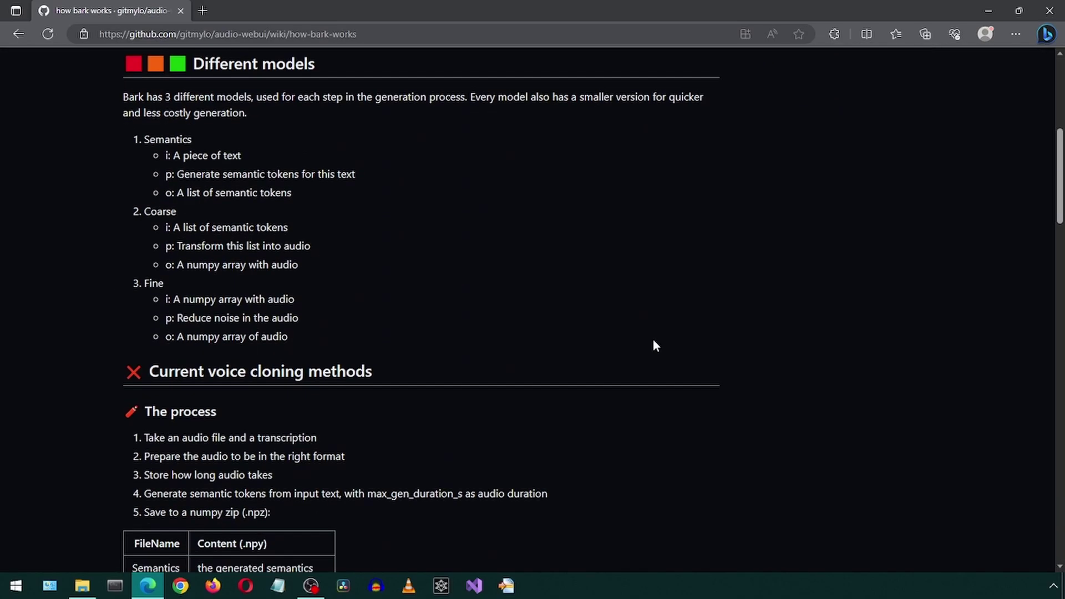
Scroll through the audio-webui wiki to reach the Installers release page
scroll(652, 338, down, 12)
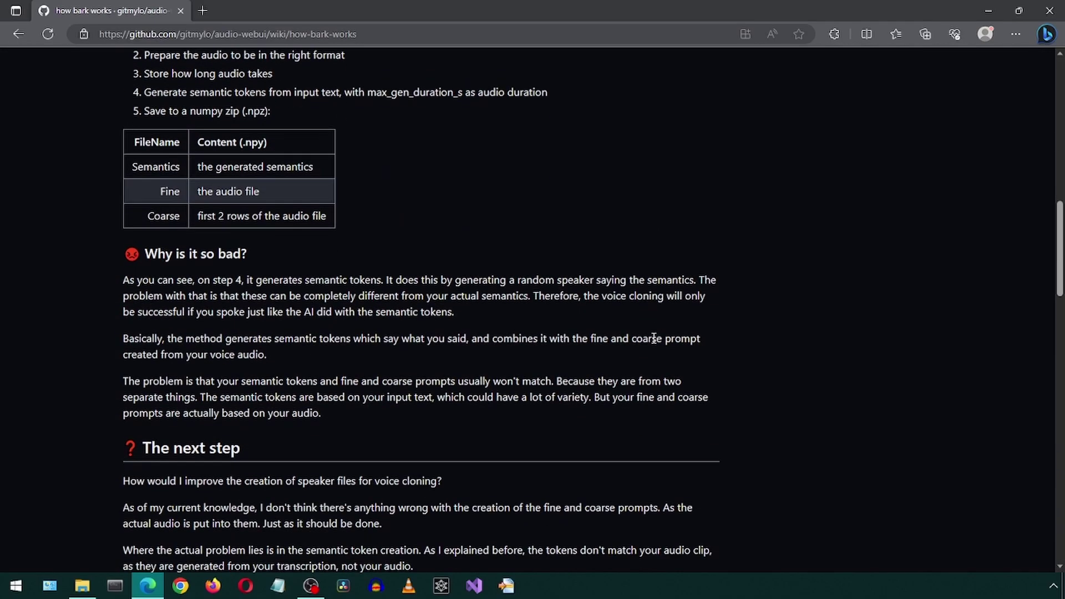
scroll(728, 328, down, 20)
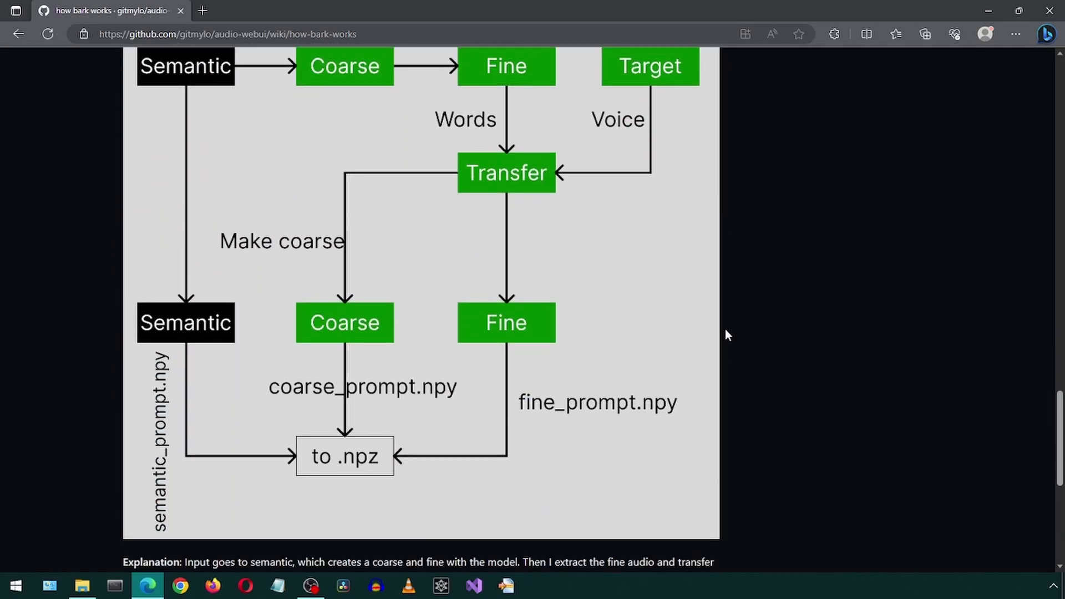
scroll(727, 332, down, 2)
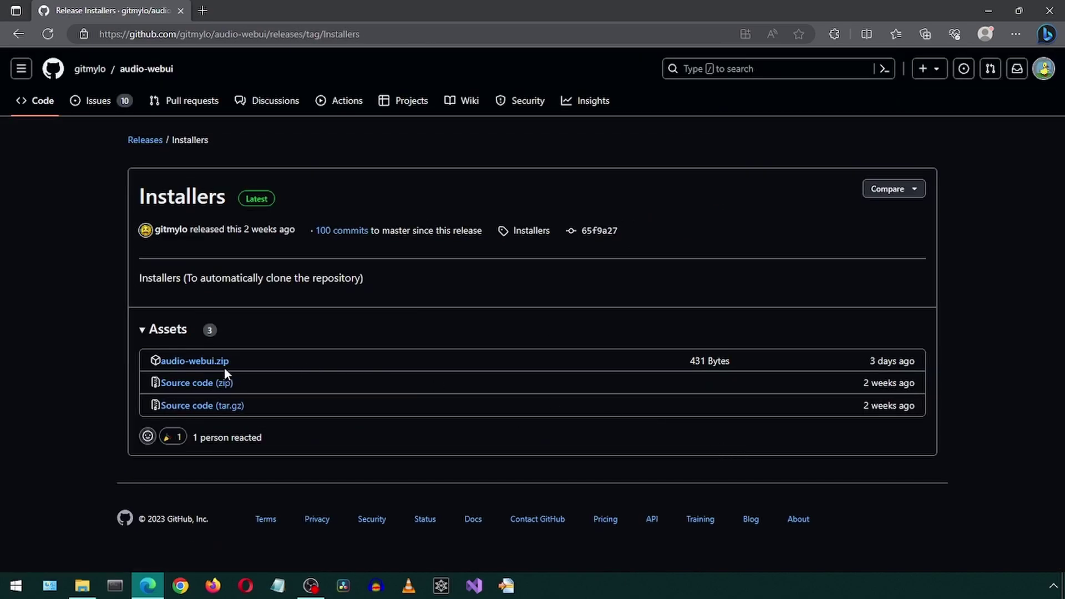
Download audio-webui.zip, extract it into C:\ai and run install_windows.bat
click(216, 361)
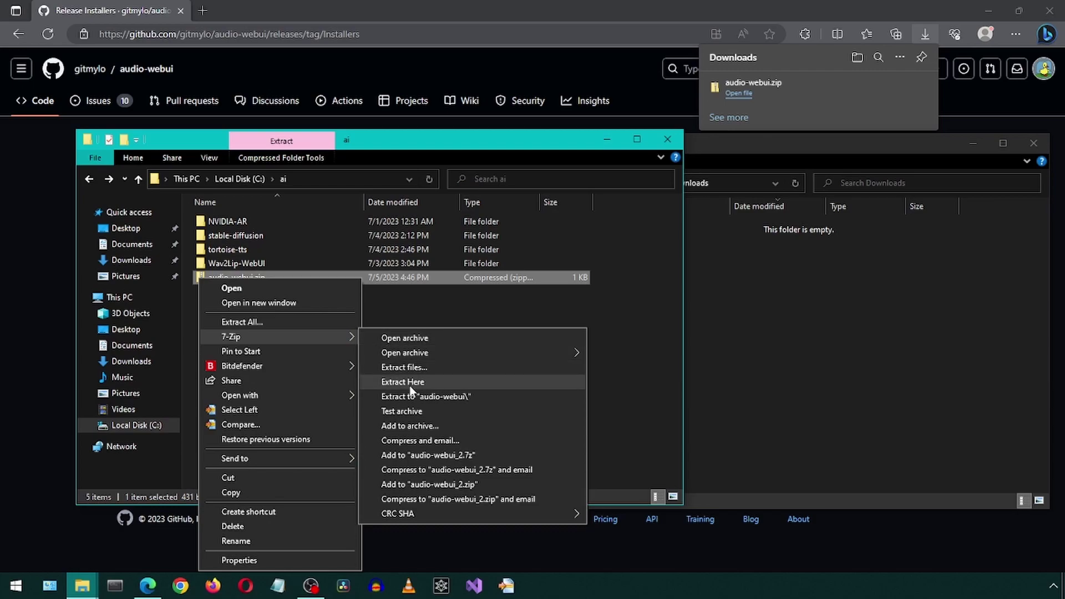
click(409, 383)
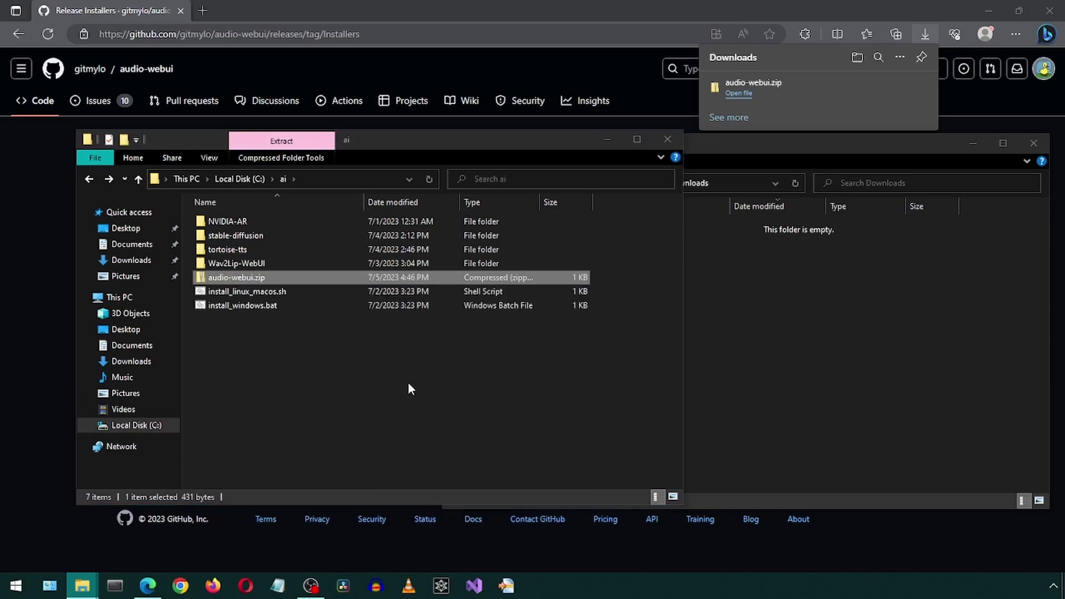
double_click(202, 308)
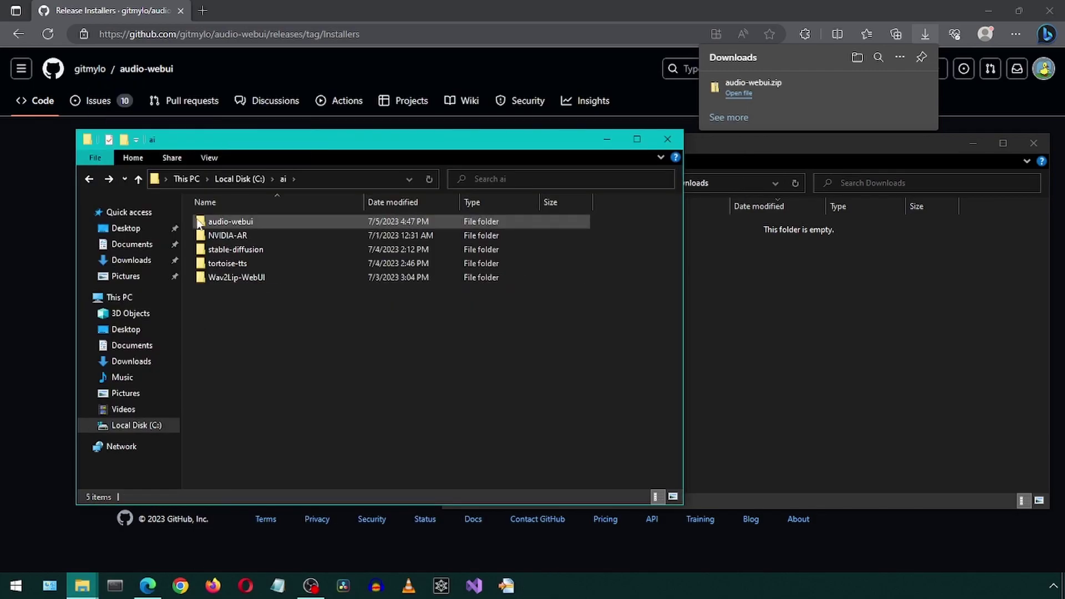
Run run.bat in the new audio-webui folder, retry after the failure, and copy --launch
double_click(199, 222)
scroll(198, 428, down, 4)
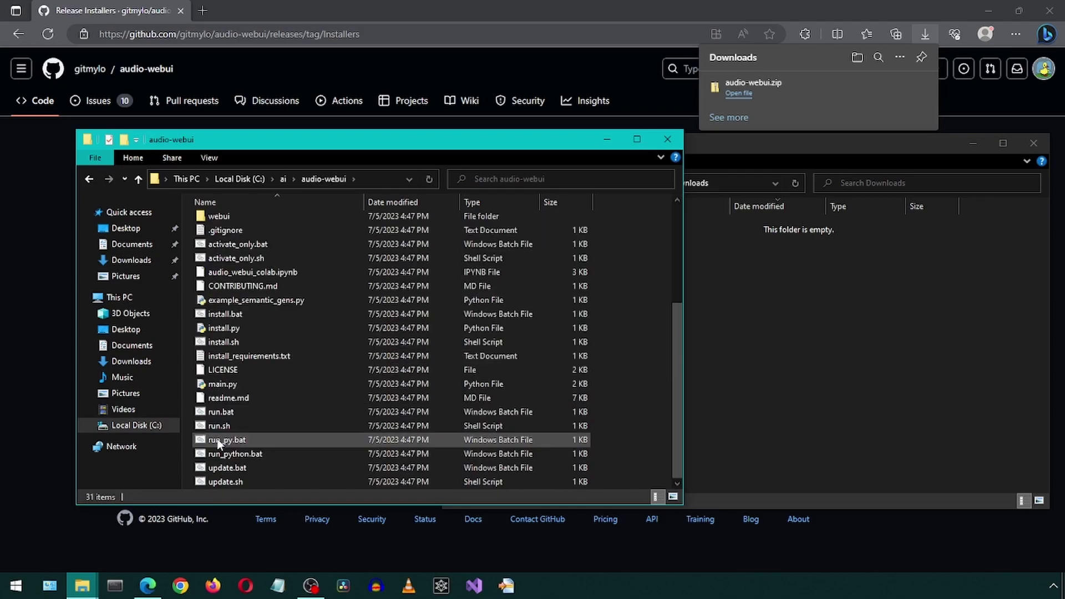
double_click(202, 412)
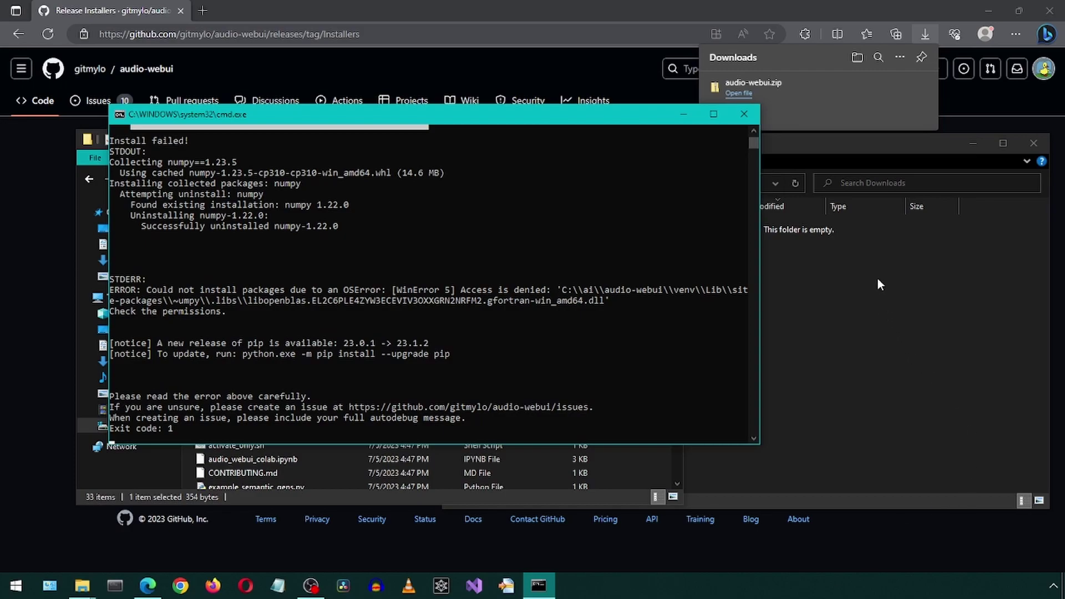
click(743, 115)
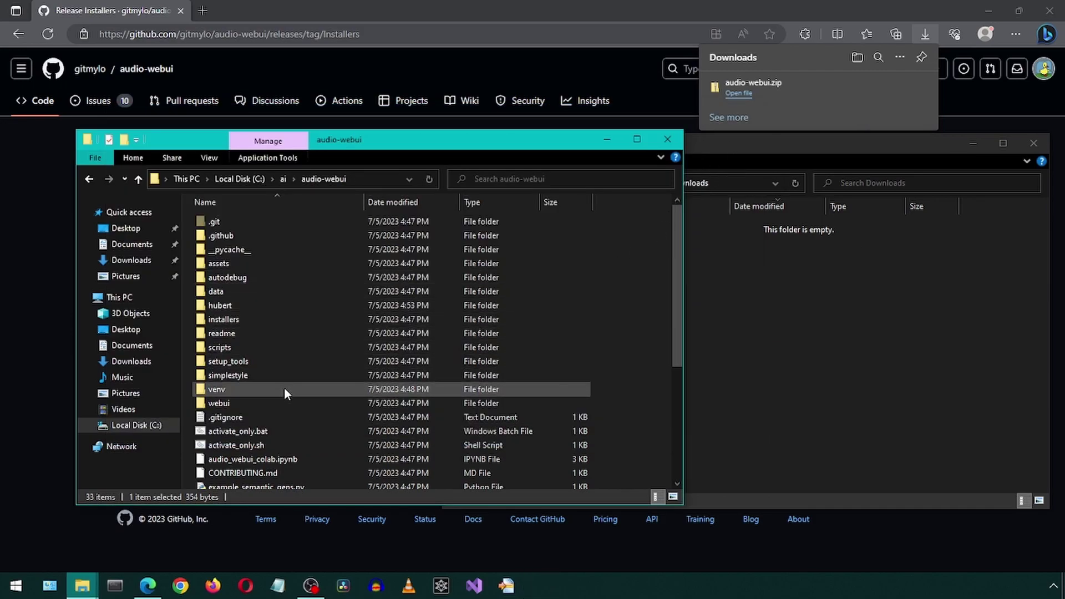
scroll(282, 388, down, 4)
double_click(221, 439)
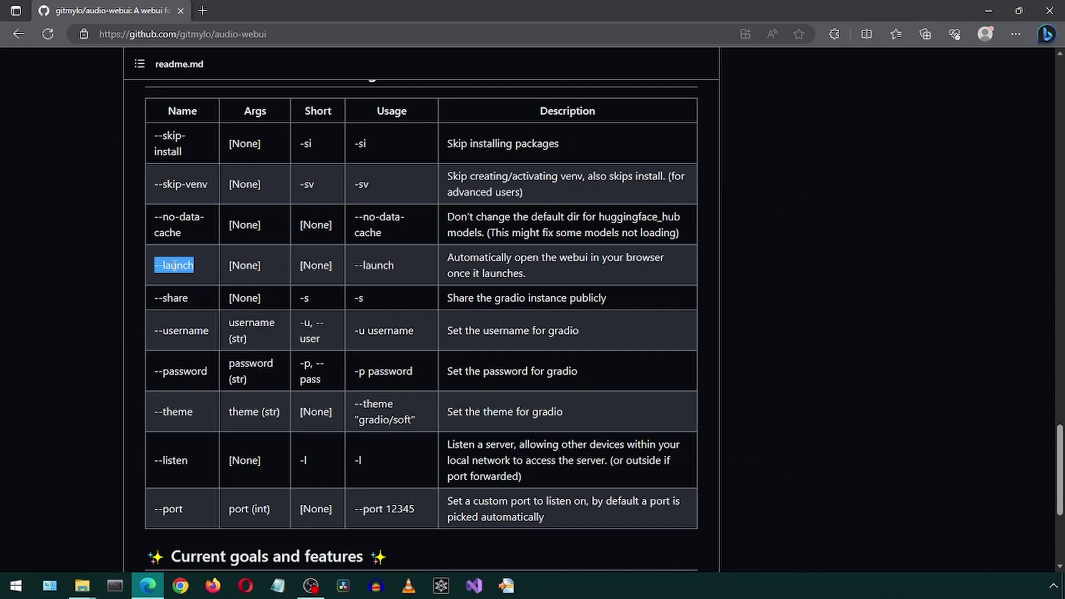
right_click(174, 265)
click(191, 277)
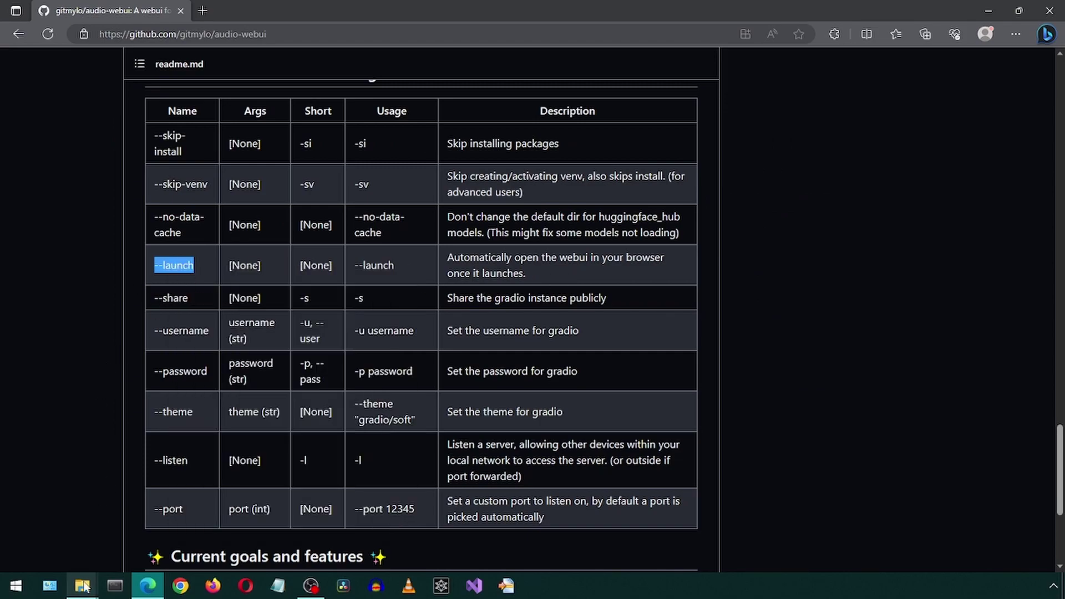
Create a new file named ui.bat in the audio-webui folder
mouse_move(83, 586)
click(62, 531)
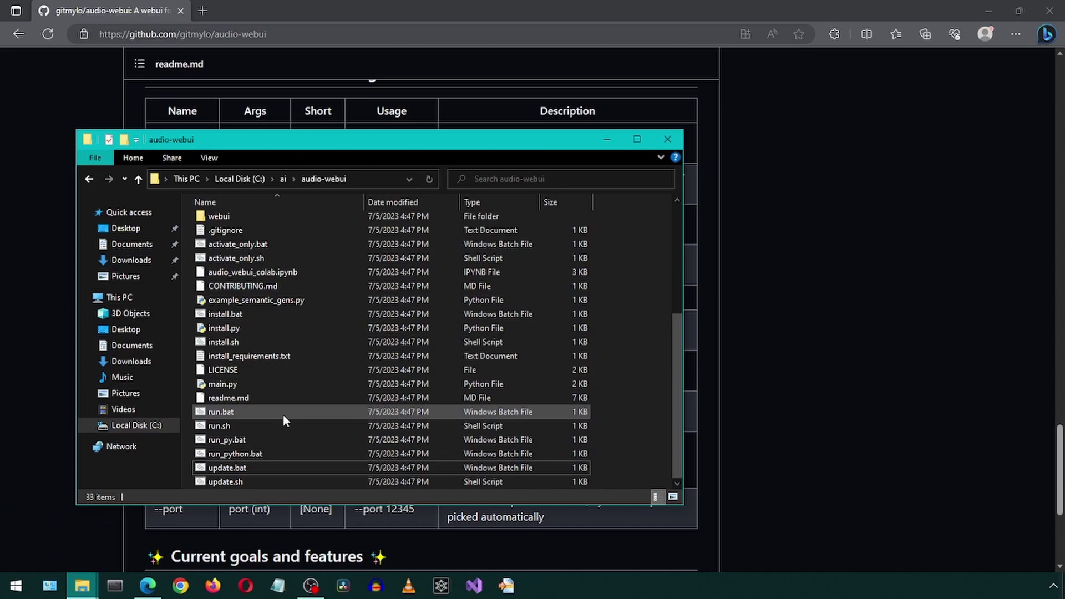
right_click(629, 459)
mouse_move(658, 430)
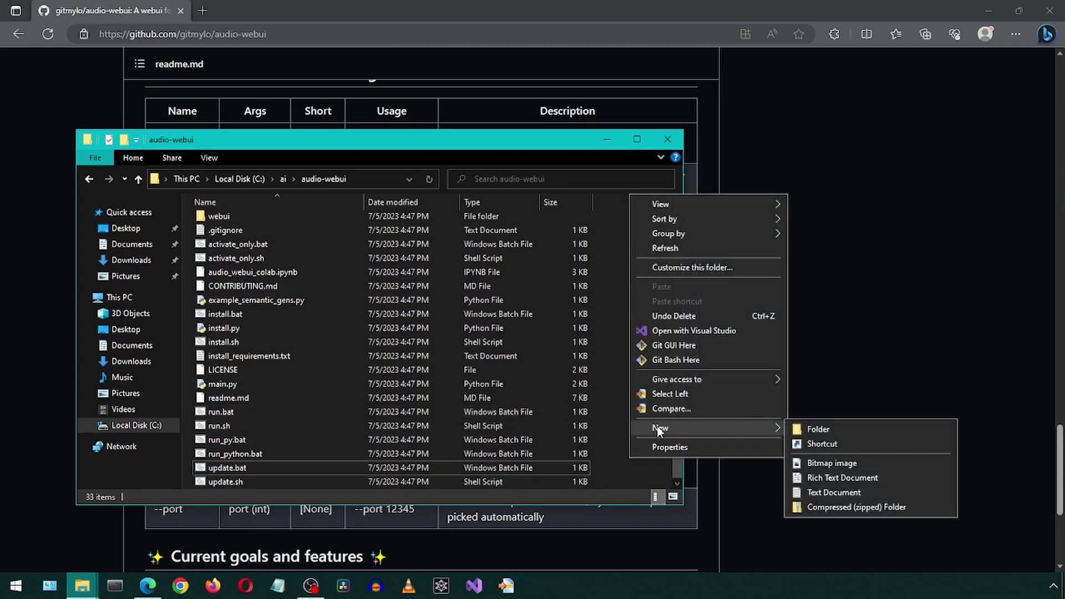
click(820, 493)
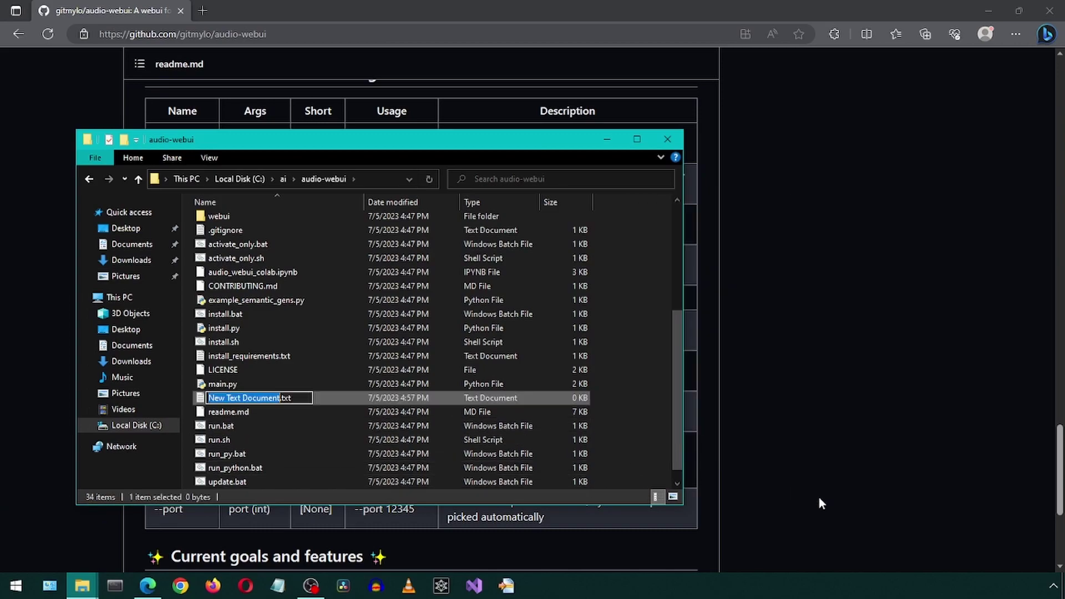
text(ui.bat)
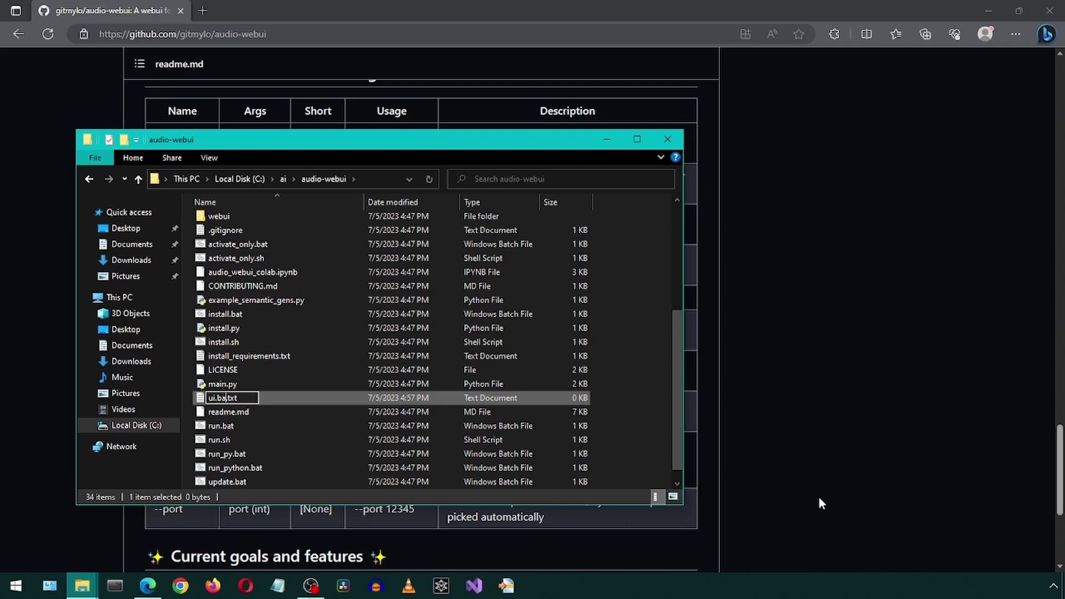
key(Delete)
key(Delete)
key(Return)
key(Return)
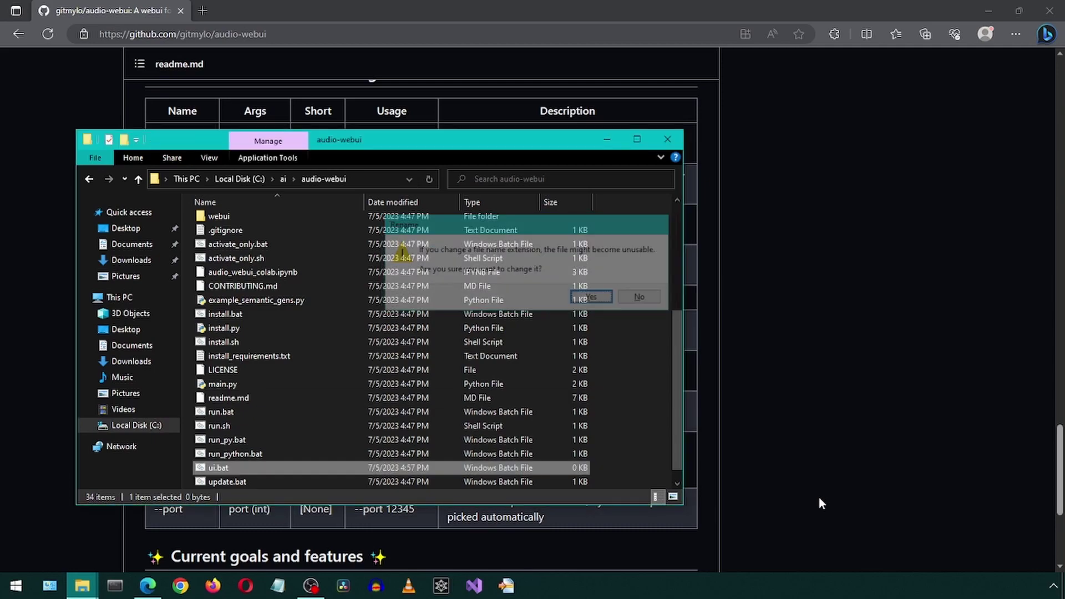
Put run.bat --launch into ui.bat, save it, and run it to open Audio WebUI
right_click(204, 468)
click(244, 217)
key(ctrl+v)
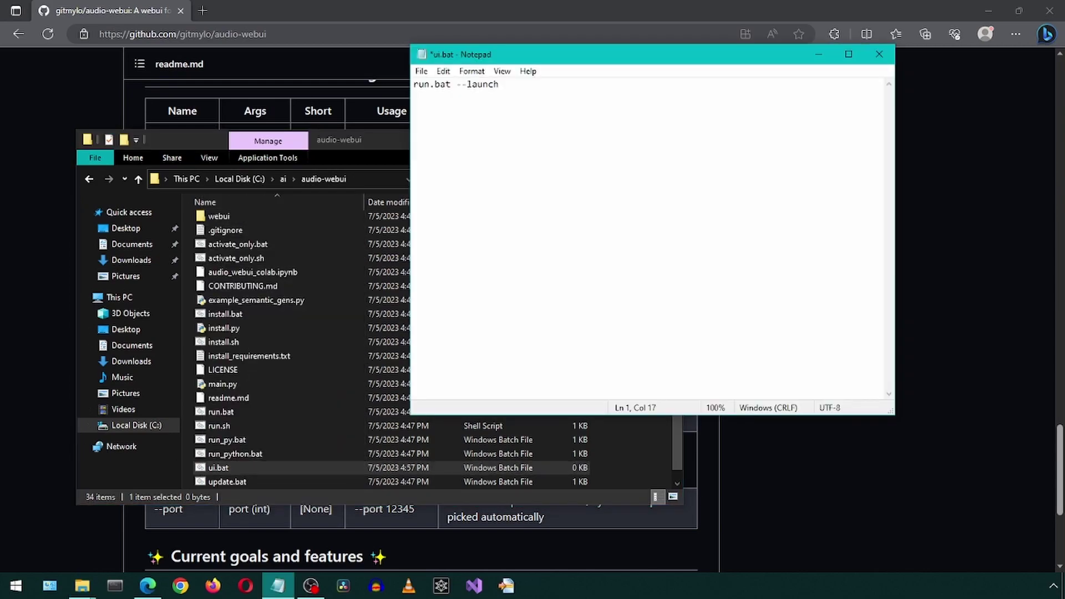
key(ctrl+s)
click(872, 56)
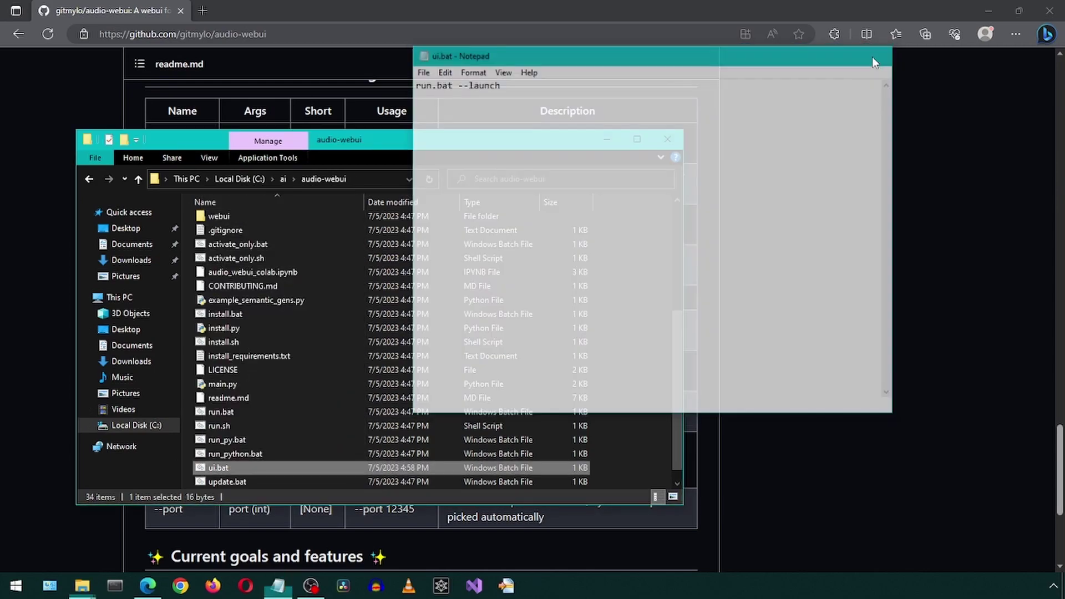
double_click(201, 469)
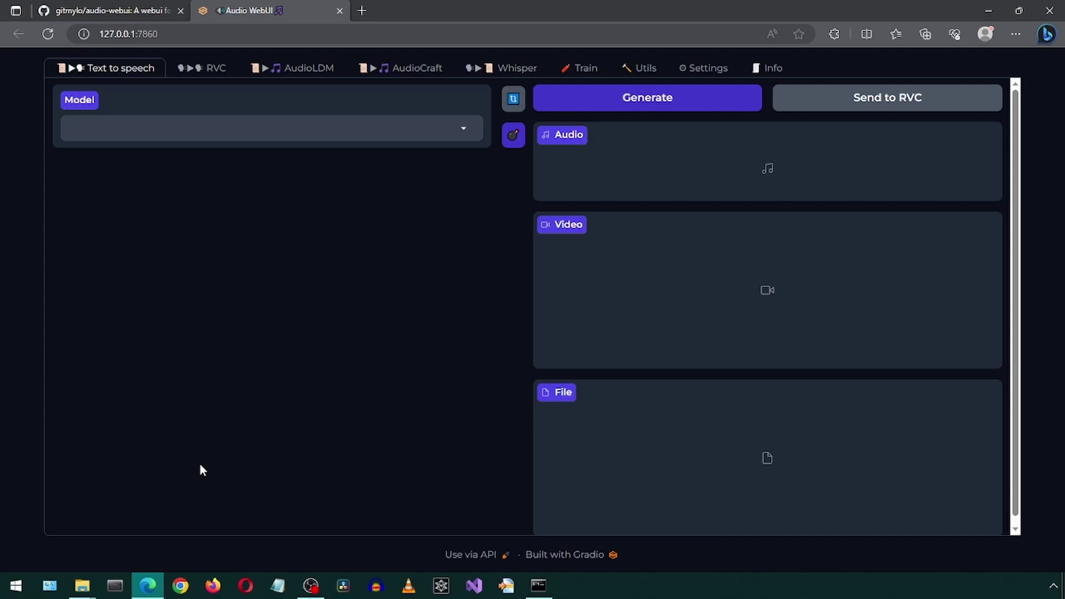
Change Edge's overall appearance away from Dark, then return to the Audio WebUI tab
click(1015, 34)
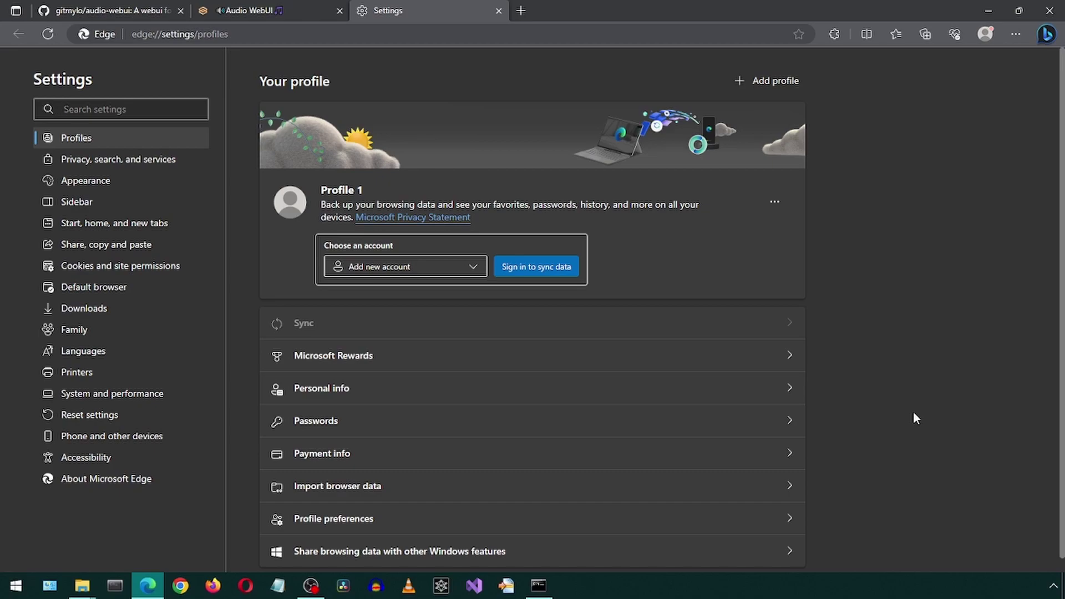
click(79, 184)
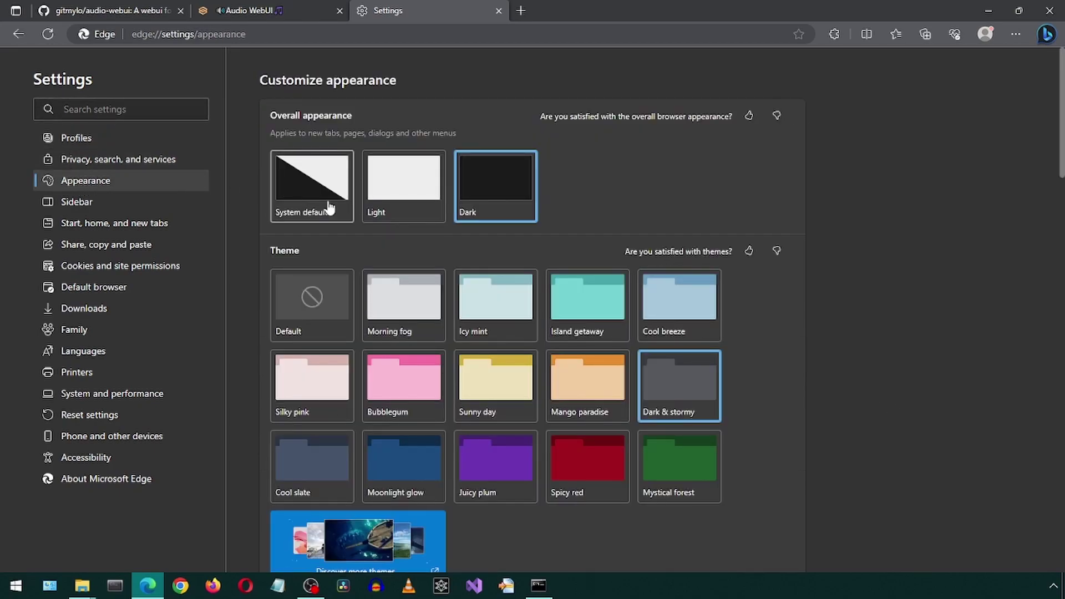
key(ctrl+shift+Tab)
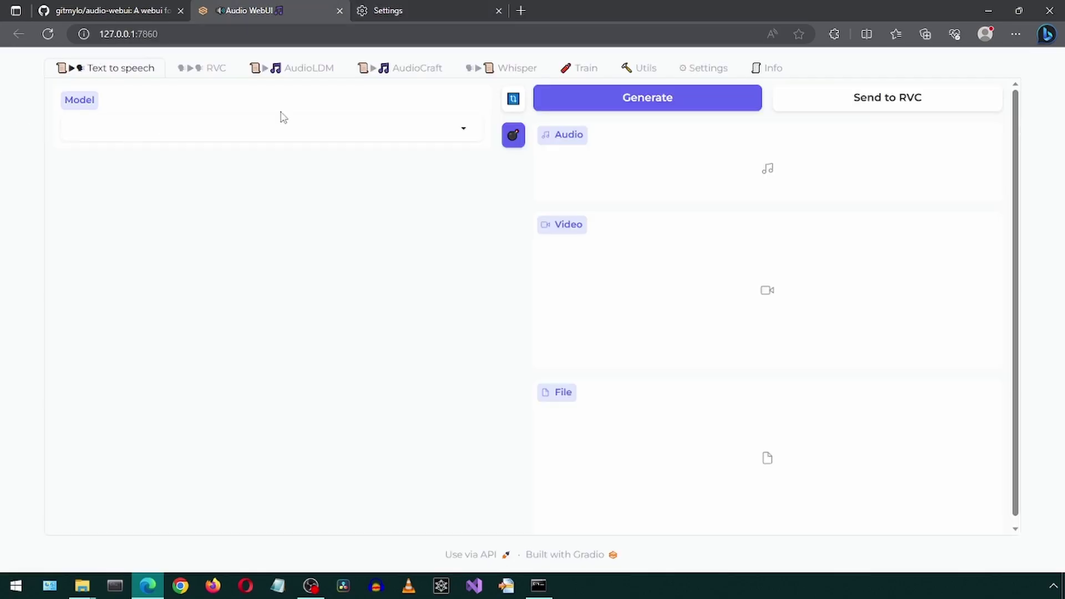
Select and load the suno/bark text-to-speech model, checking progress in the console
click(464, 133)
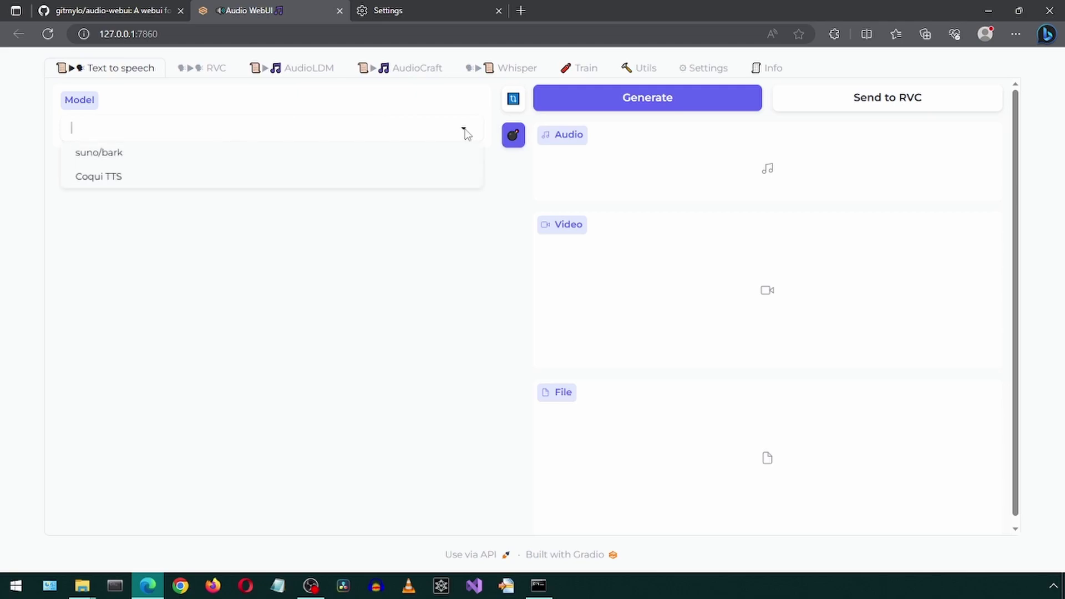
click(110, 159)
click(110, 158)
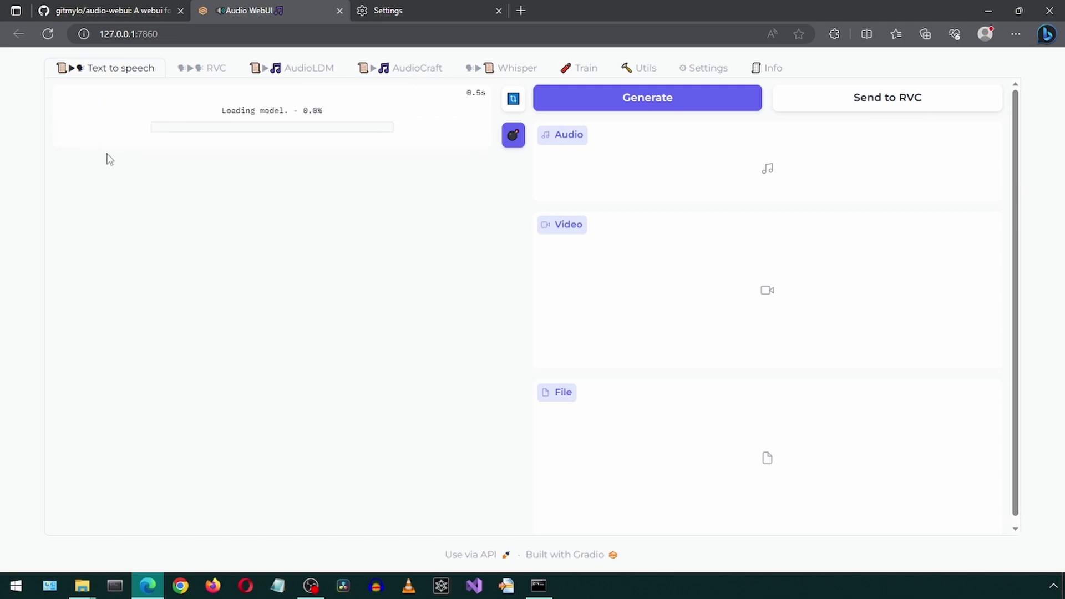
click(538, 585)
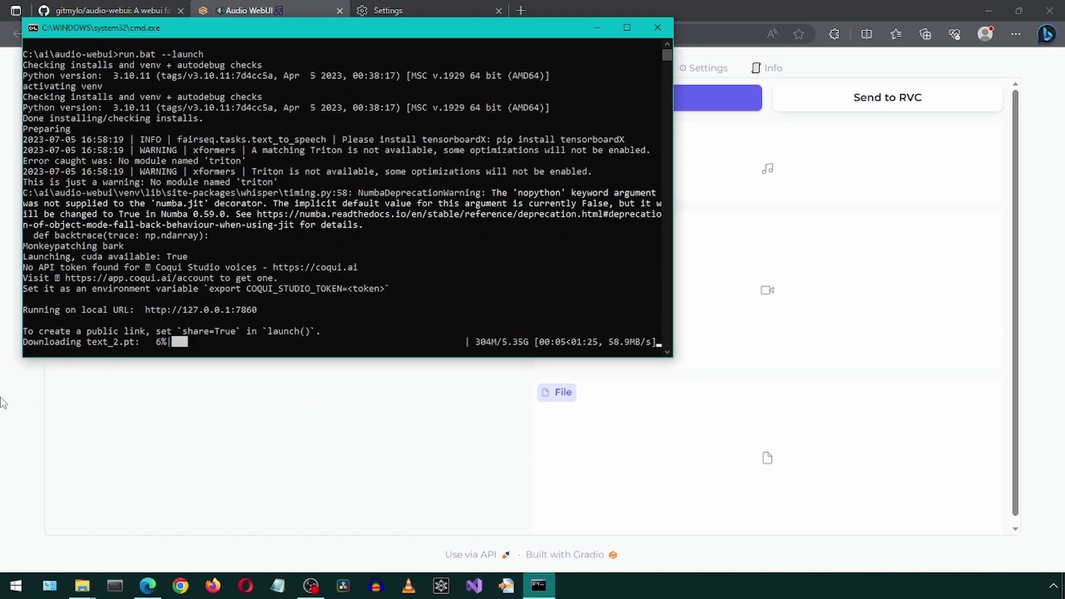
click(2, 421)
Enter "well well well, how the turntables." and choose the announcer speaker file
click(151, 229)
text(well well w)
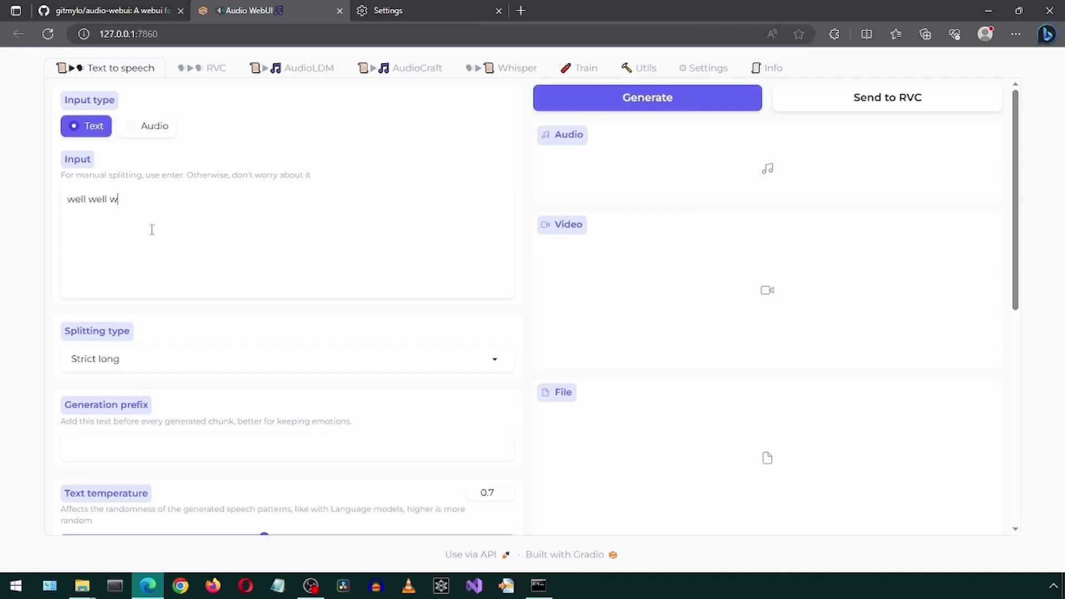
text(ell, how the turntables.)
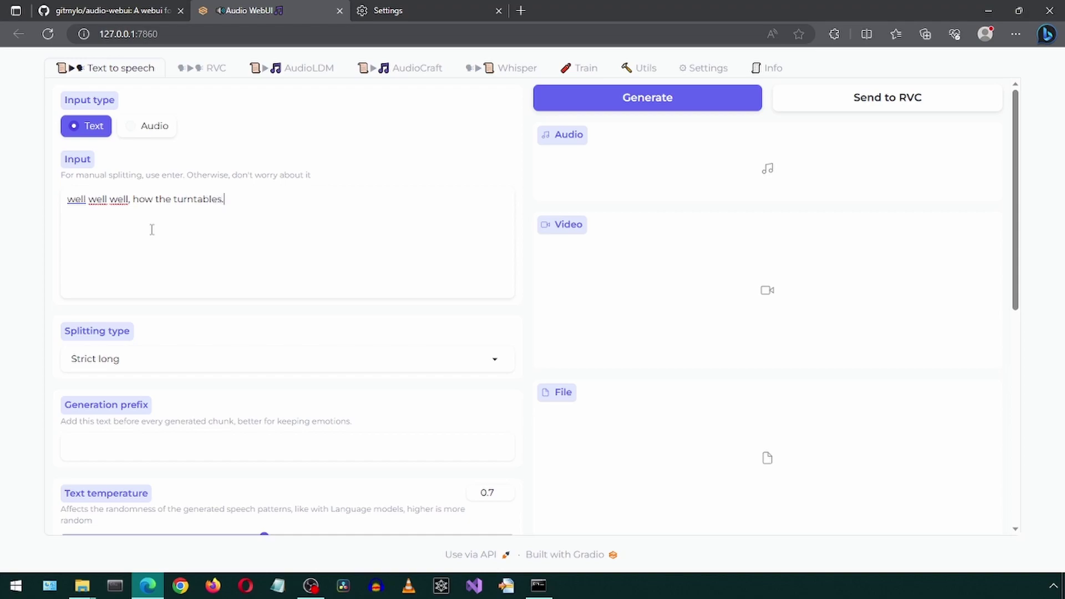
scroll(358, 430, down, 6)
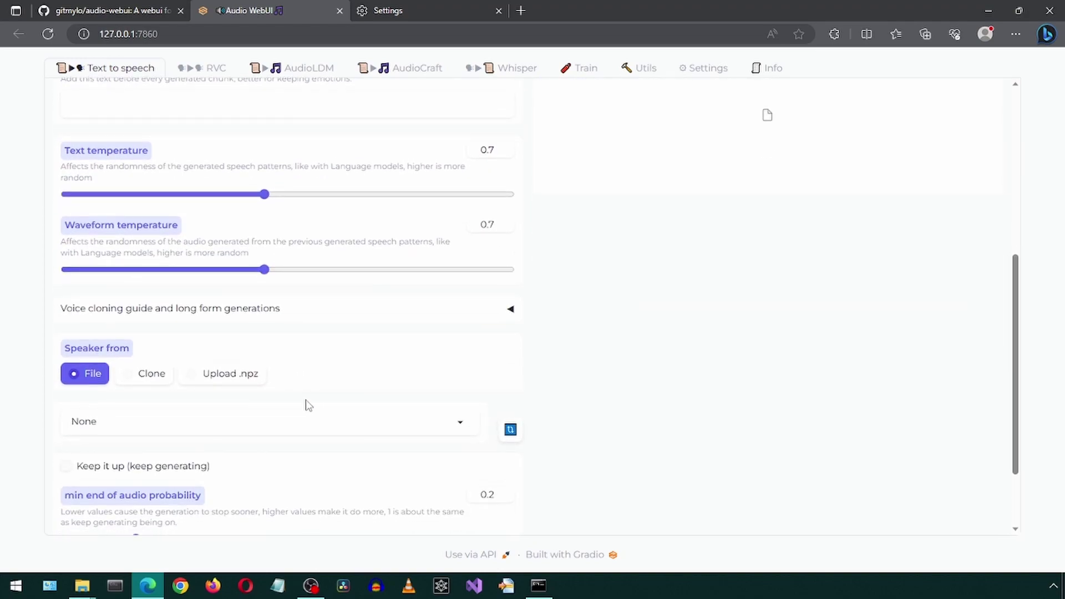
scroll(316, 409, down, 2)
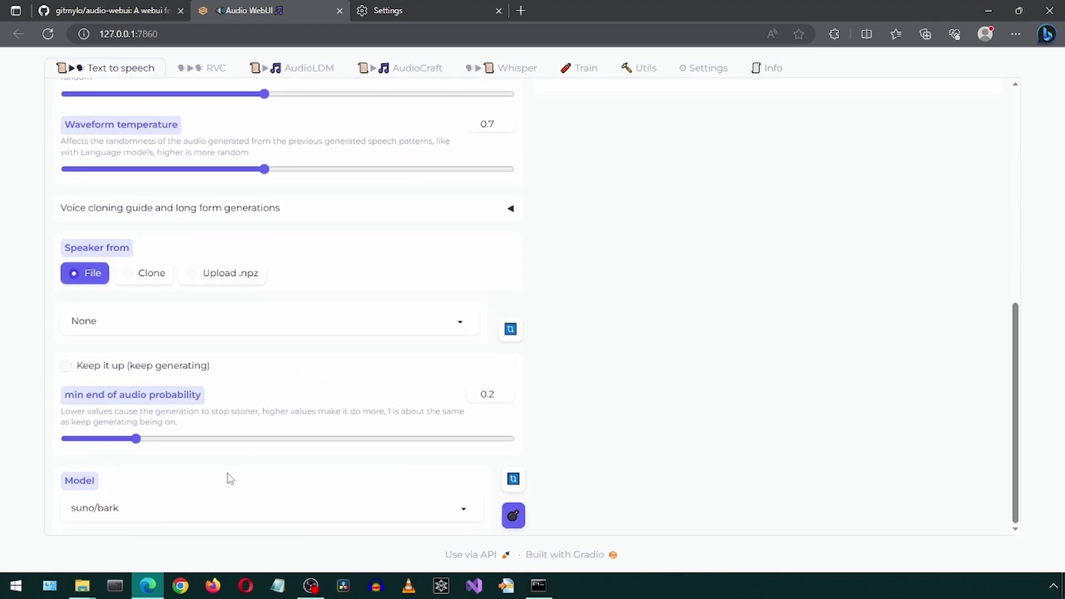
click(460, 327)
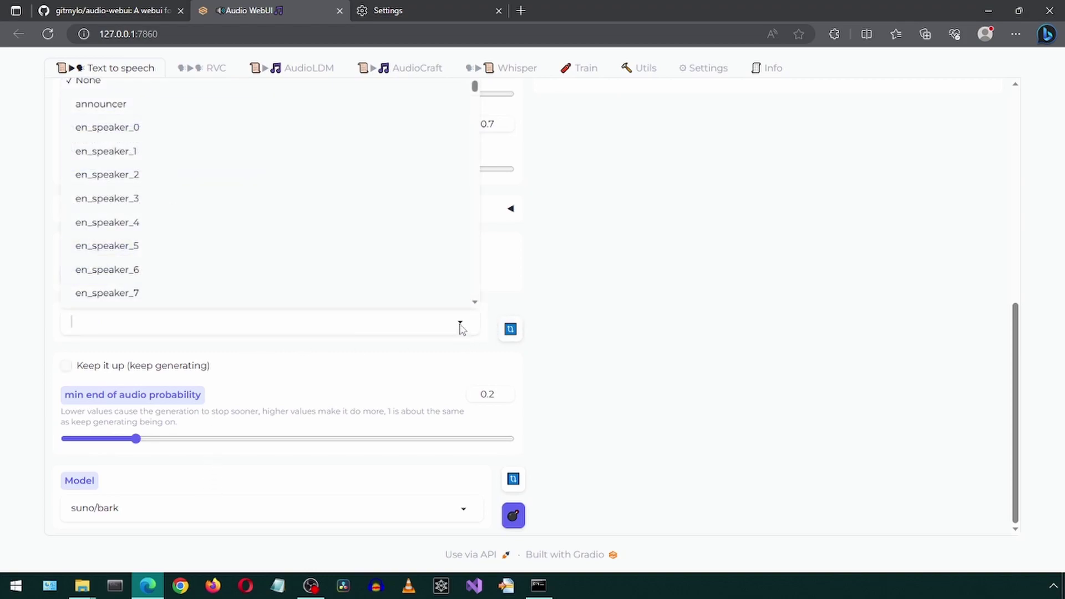
click(102, 108)
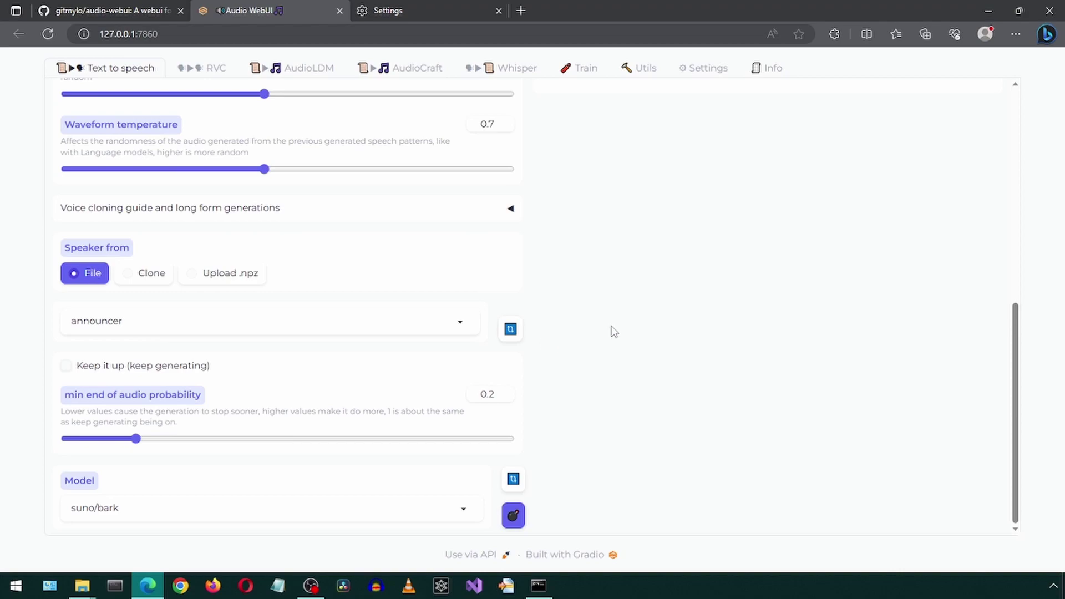
scroll(613, 332, up, 10)
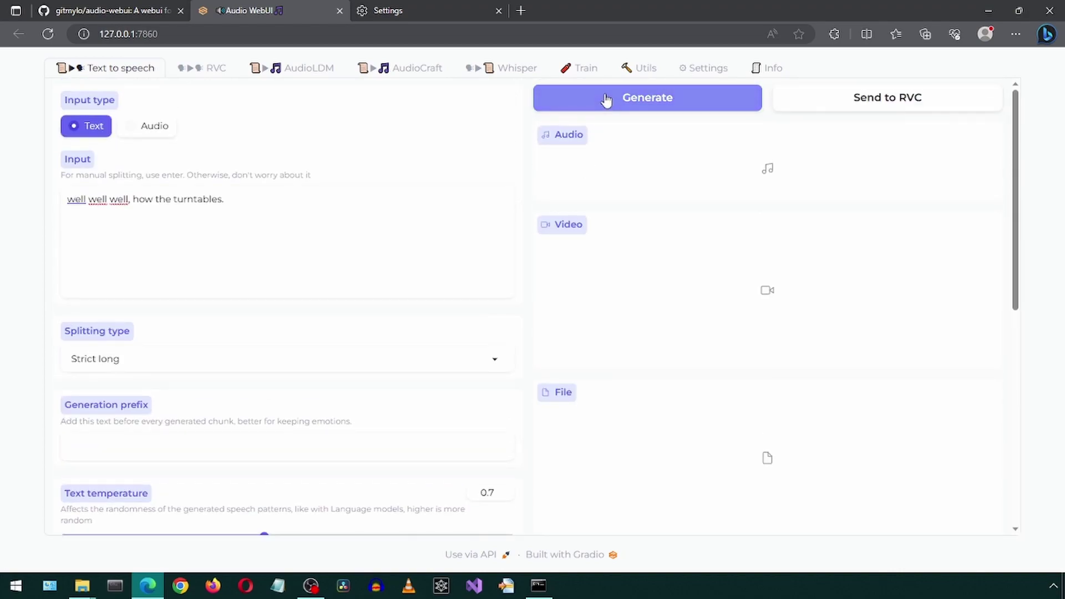
Generate and play the announcer speech clip, then browse the RVC tab's settings
click(612, 102)
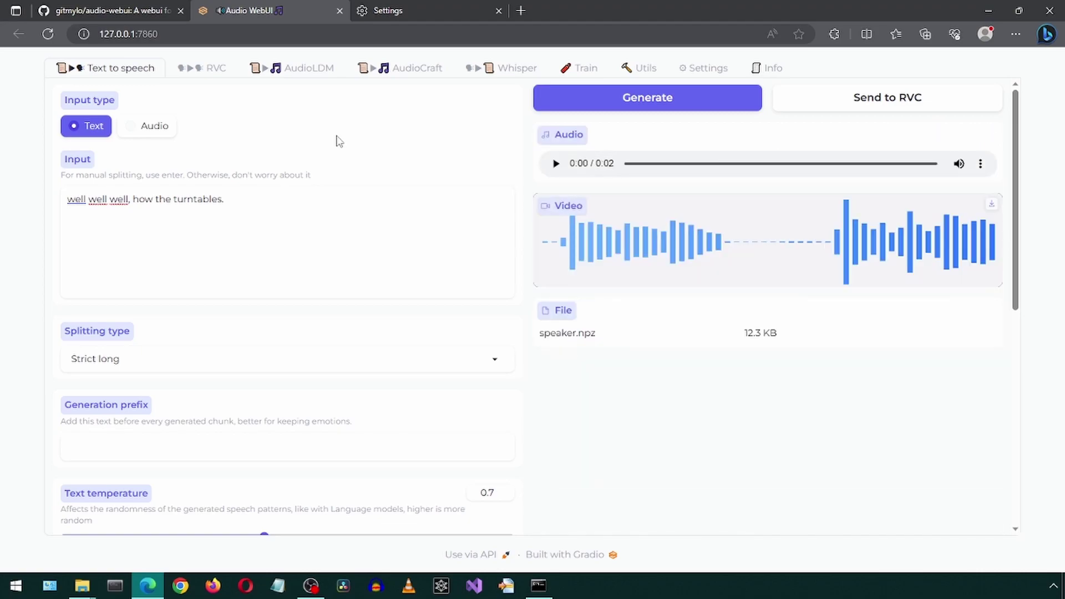
click(555, 163)
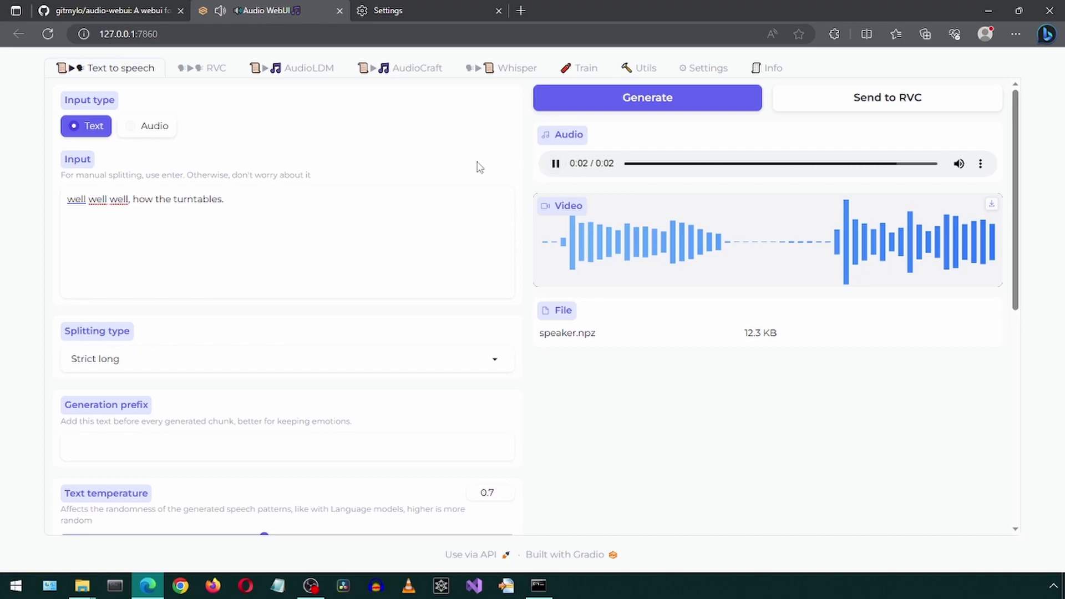
click(187, 70)
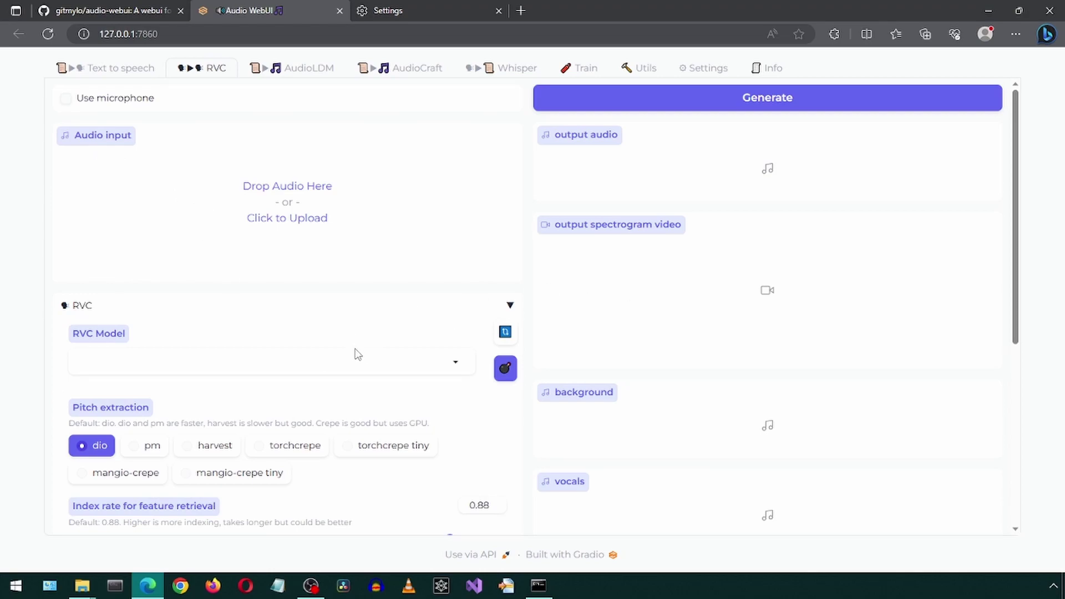
scroll(358, 354, down, 4)
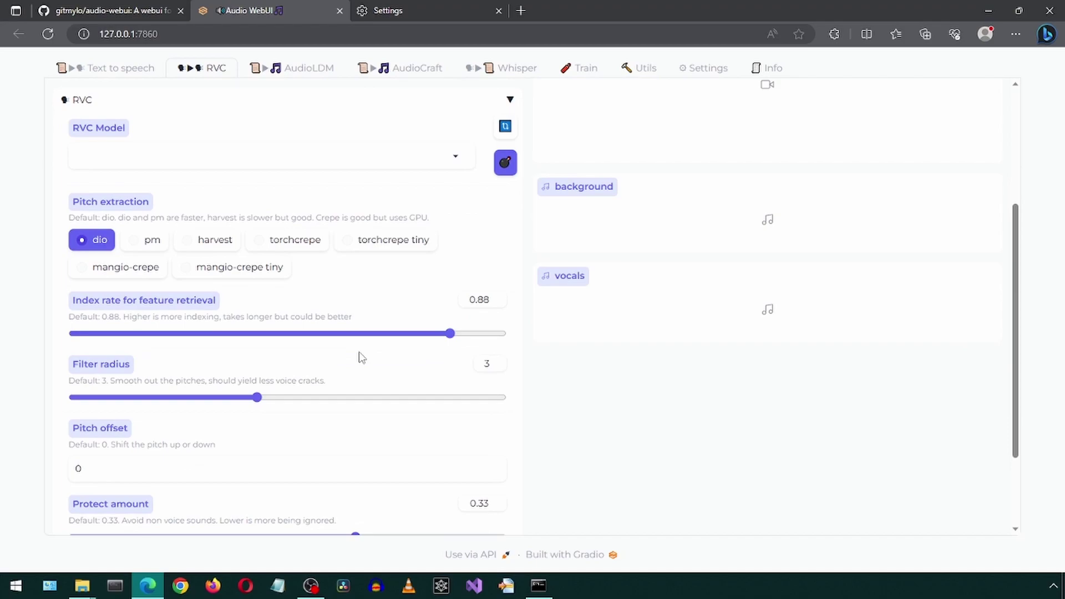
scroll(359, 356, down, 2)
scroll(361, 356, up, 5)
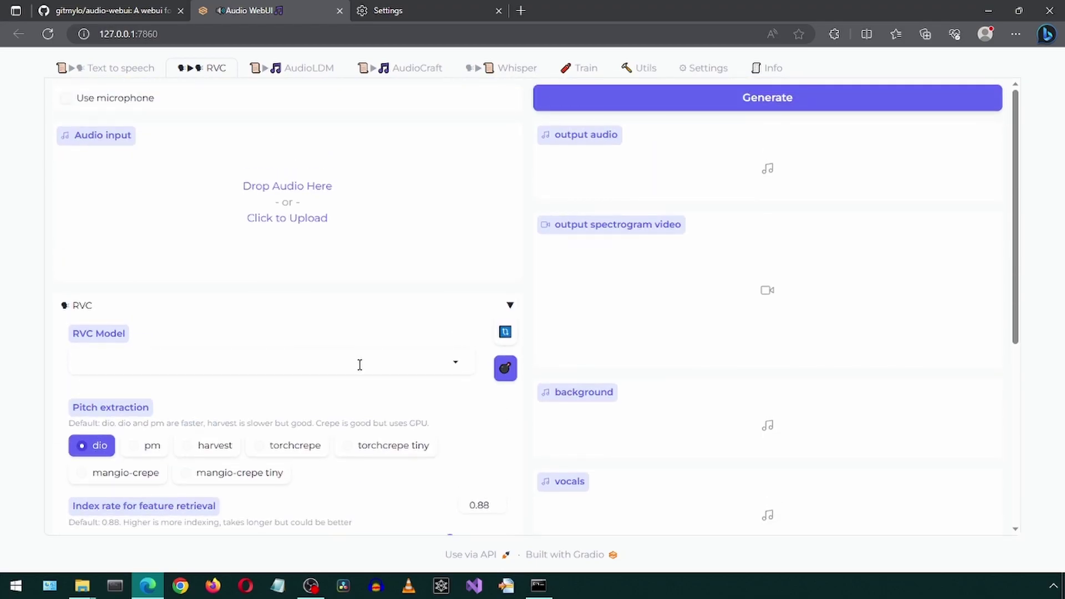
Enter the AudioLDM prompt 'techno music with a strong upbeat tempo' and try generating
click(296, 72)
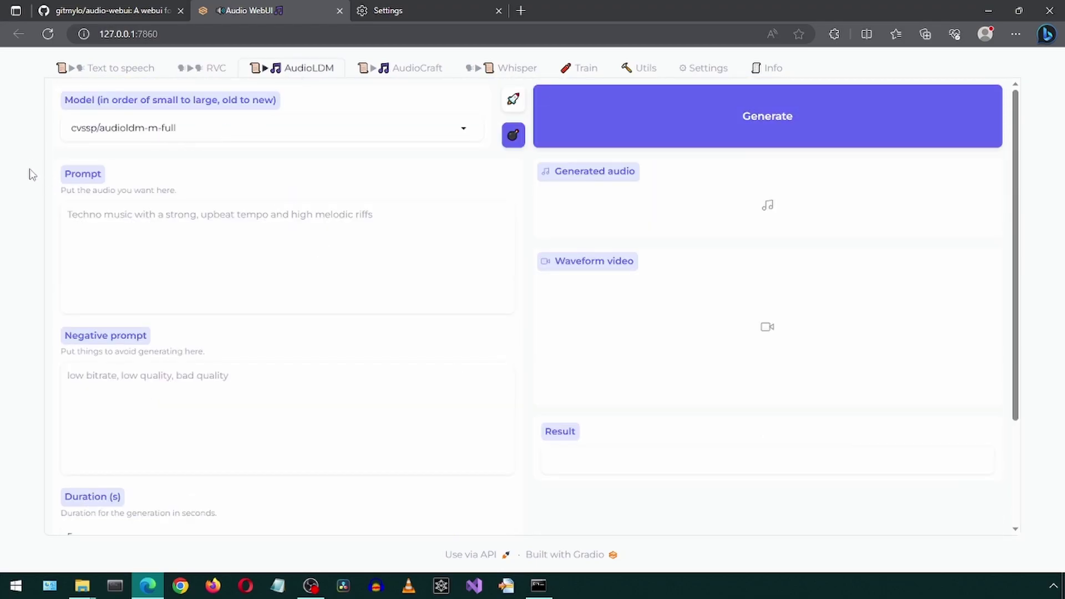
click(243, 226)
text(techno music with a strong upbeat tempo)
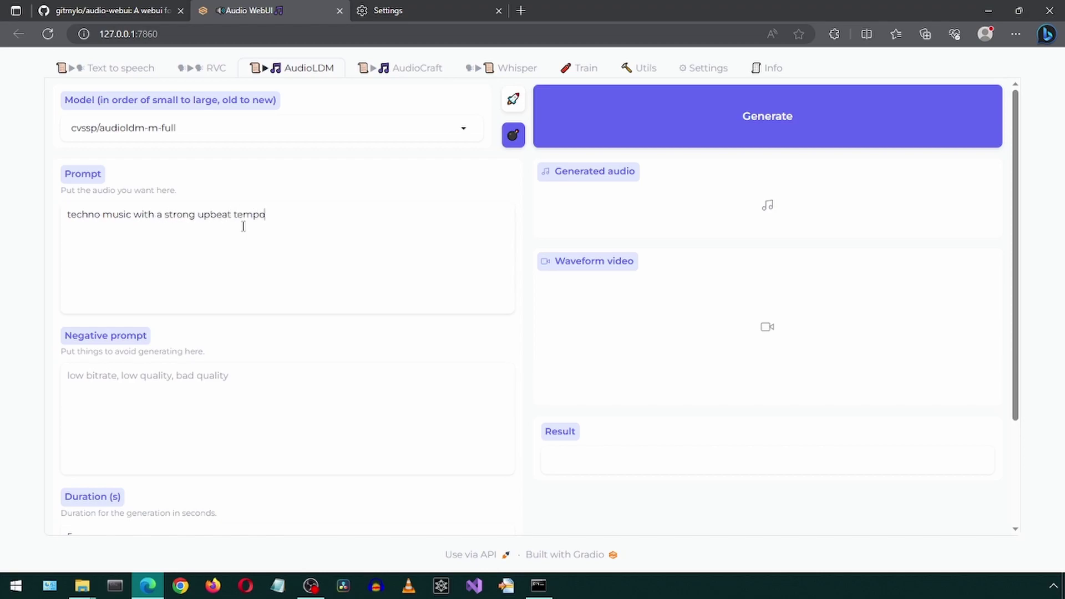
scroll(243, 226, down, 3)
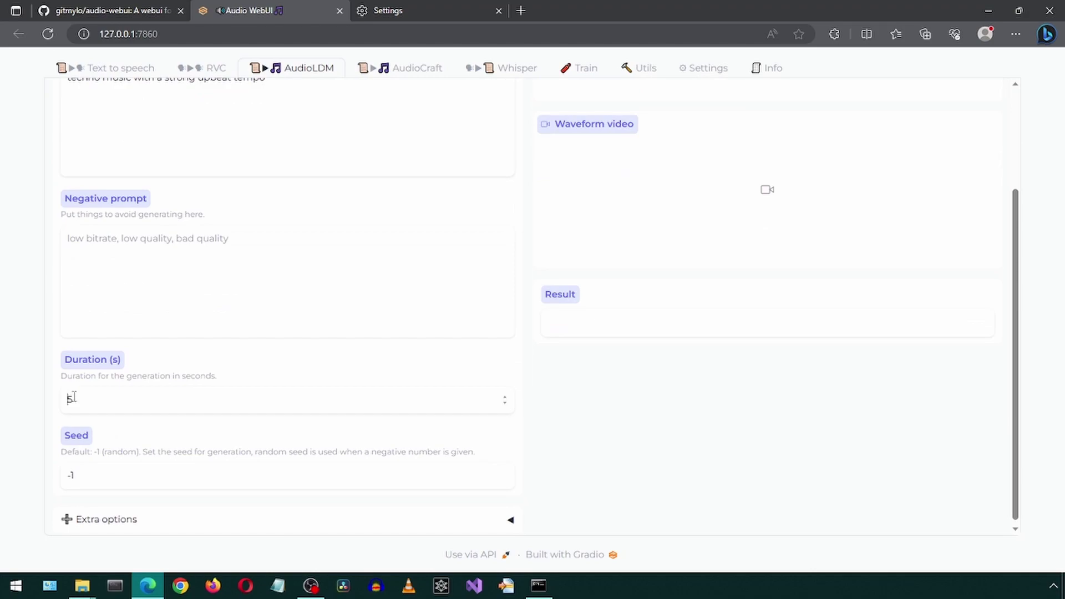
scroll(107, 419, up, 3)
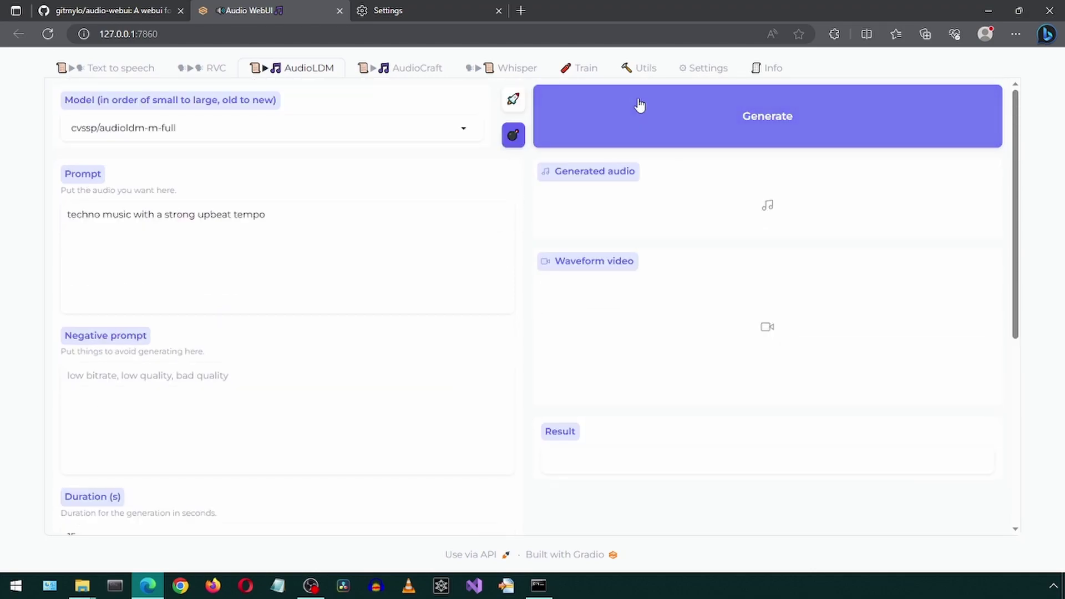
click(640, 111)
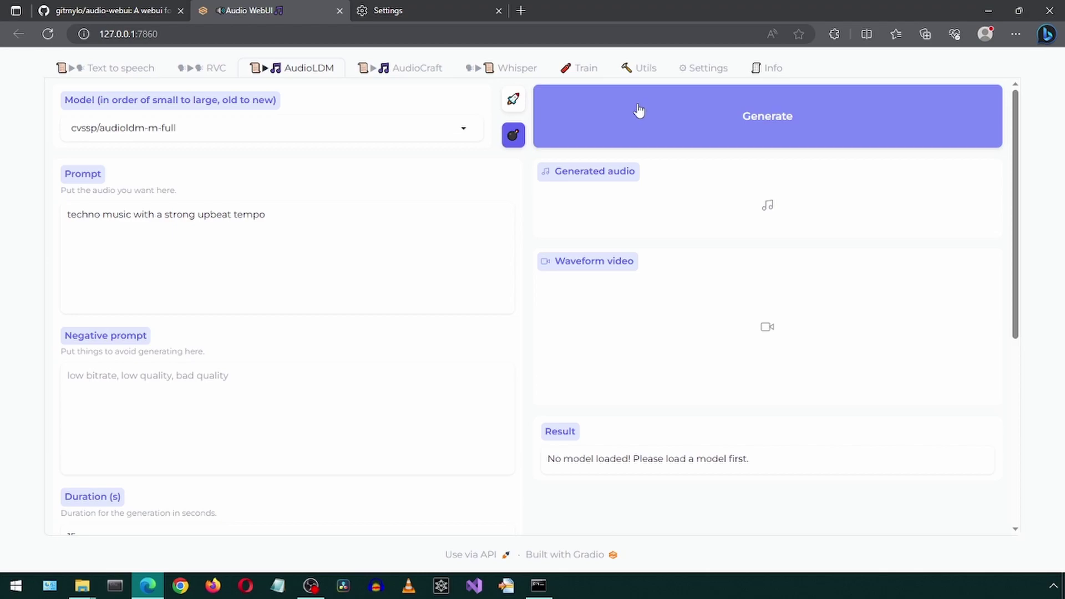
Load the cvssp/audioldm-m-full model, then generate and play the 15-second techno clip
click(513, 100)
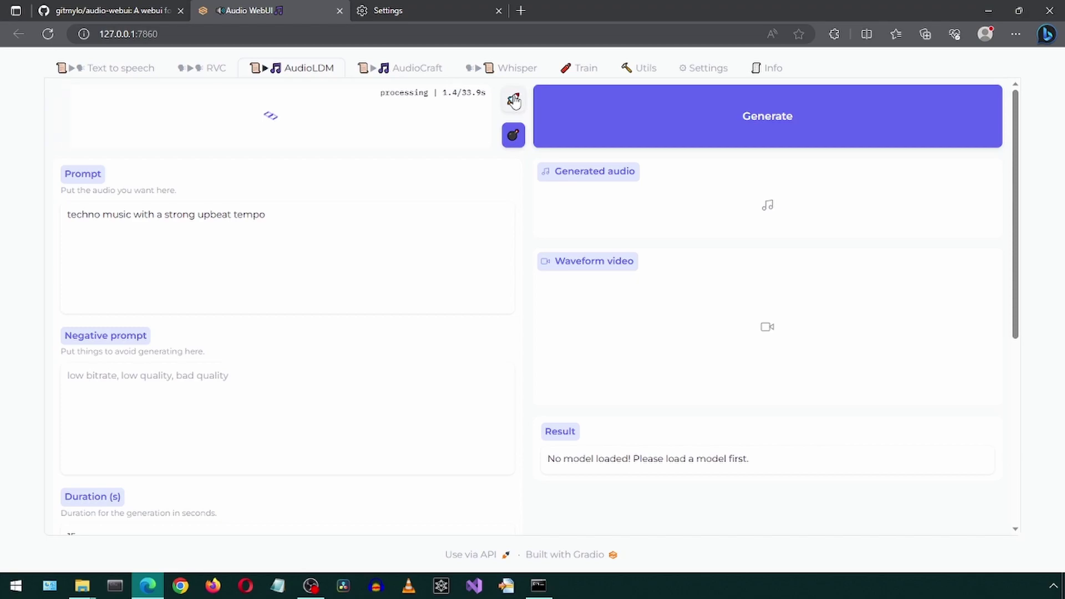
click(537, 586)
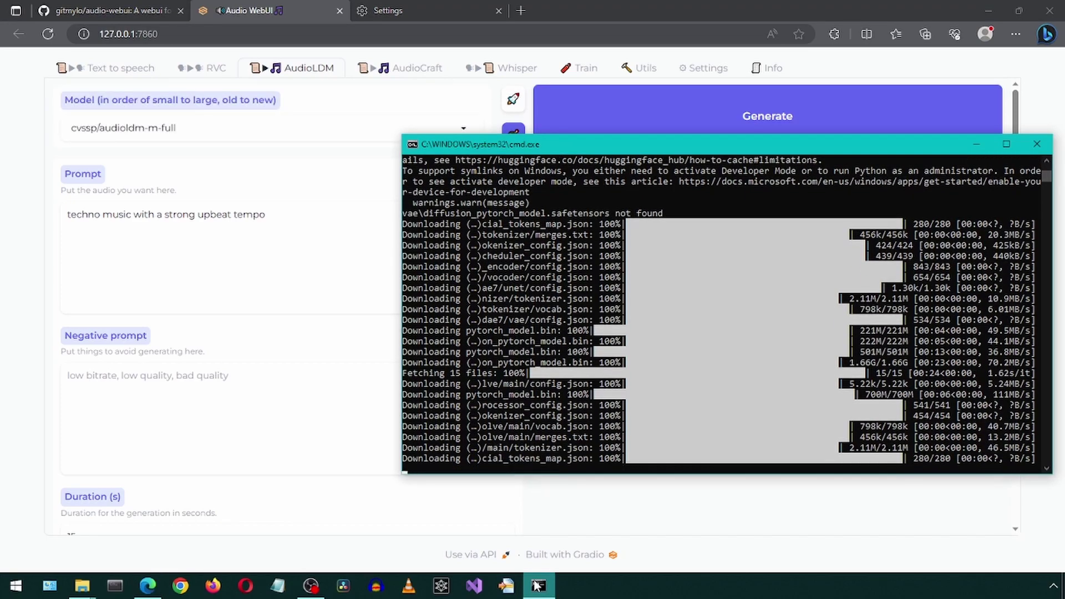
click(5, 392)
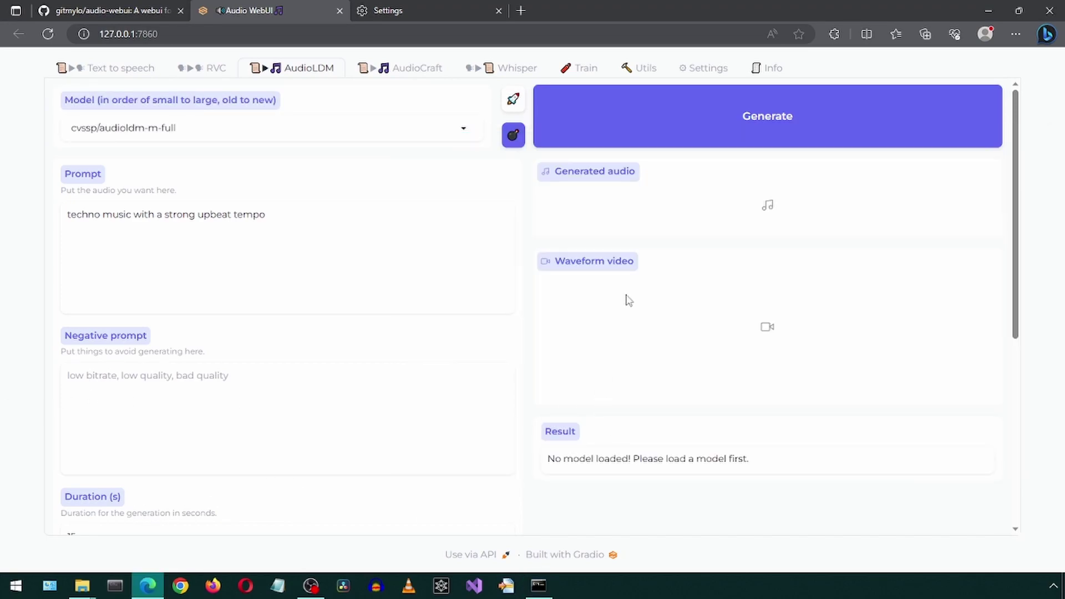
click(729, 138)
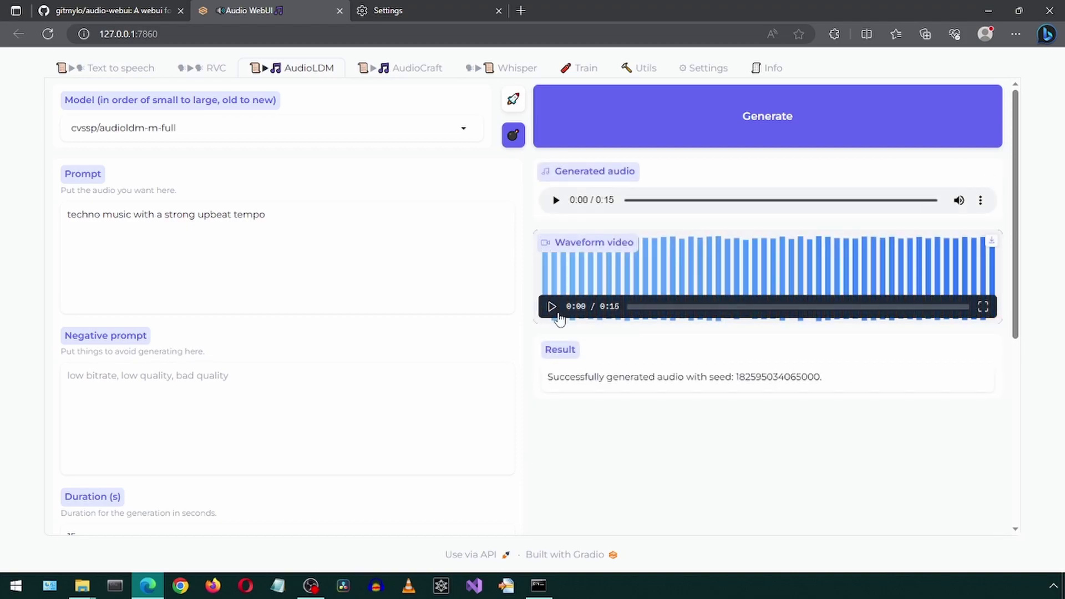
click(552, 306)
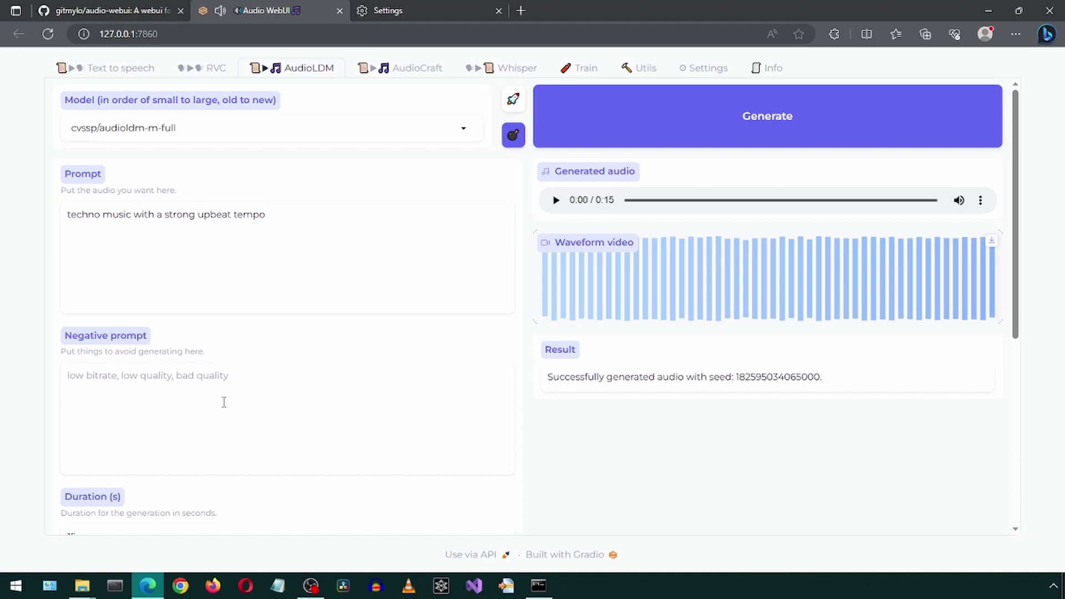
Add negative prompt 'low bitrate, low quality, bad quality', regenerate, and play the clip
text(low)
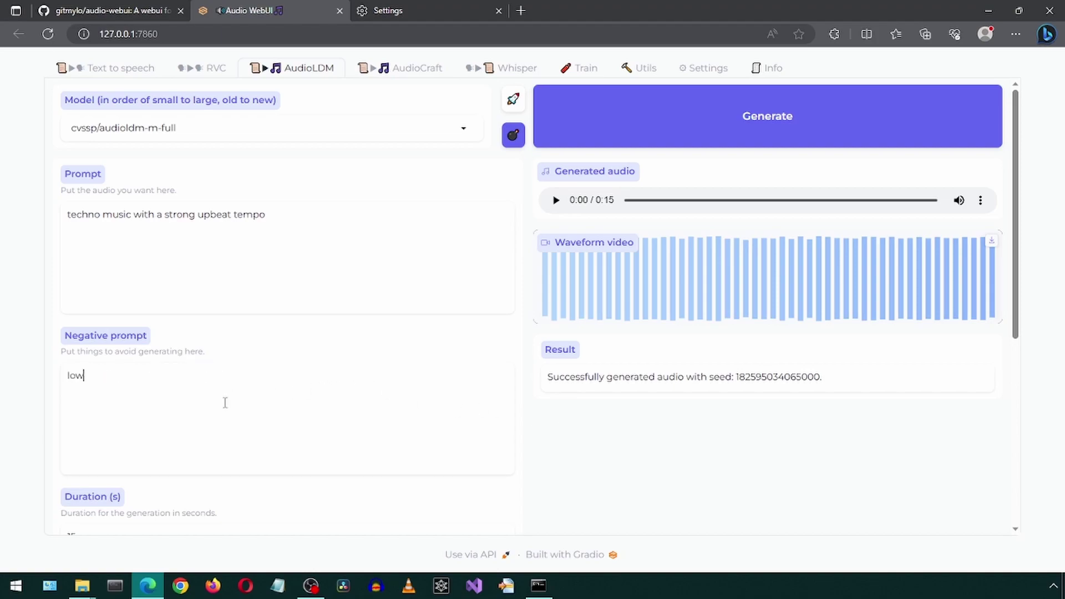
text( bitrate, low quality, bad quality)
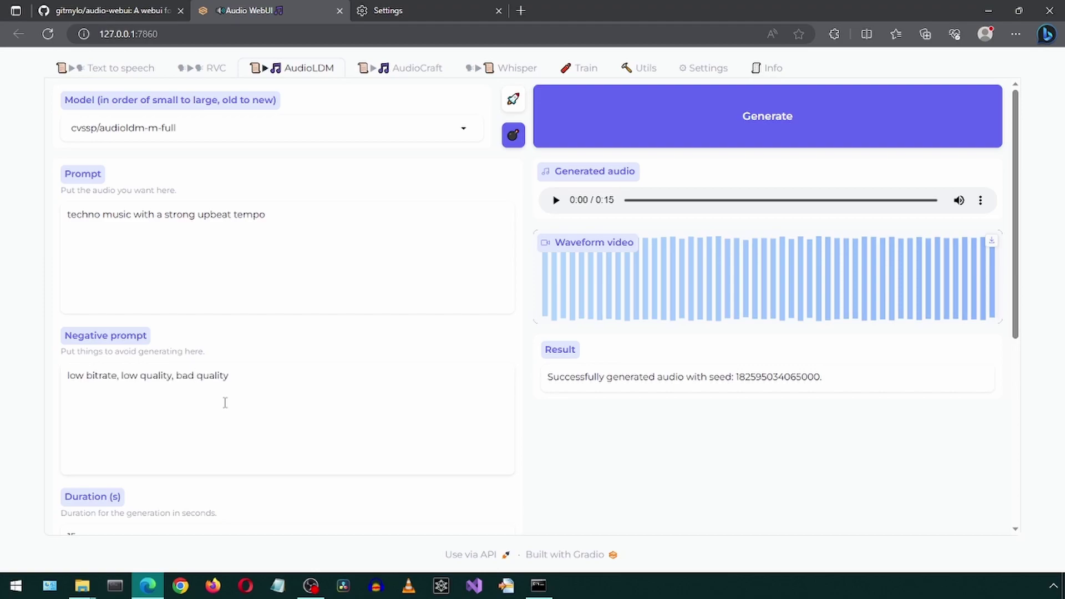
click(697, 135)
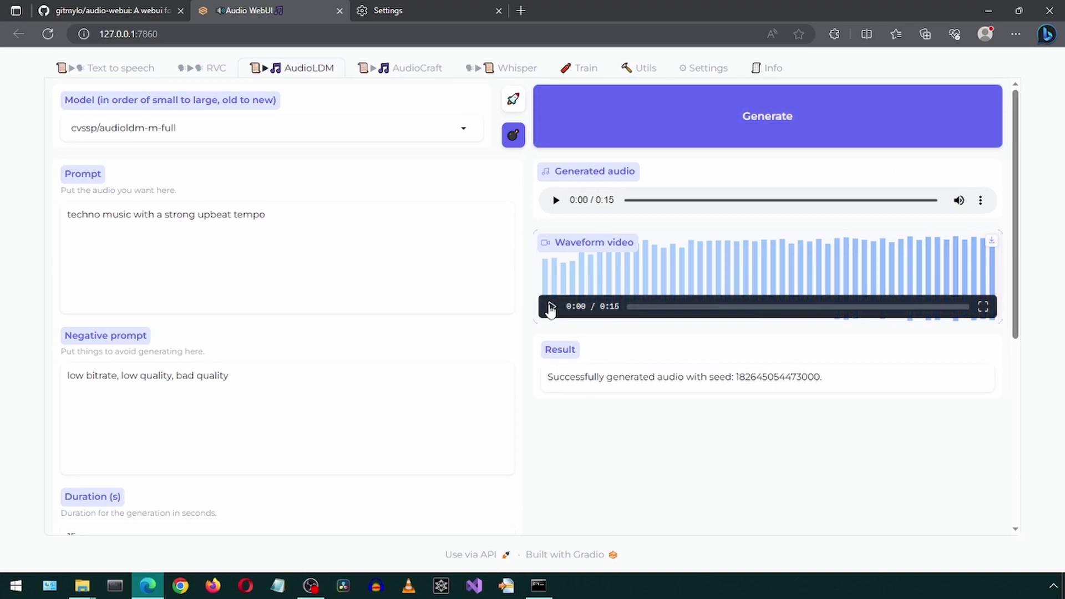
click(552, 307)
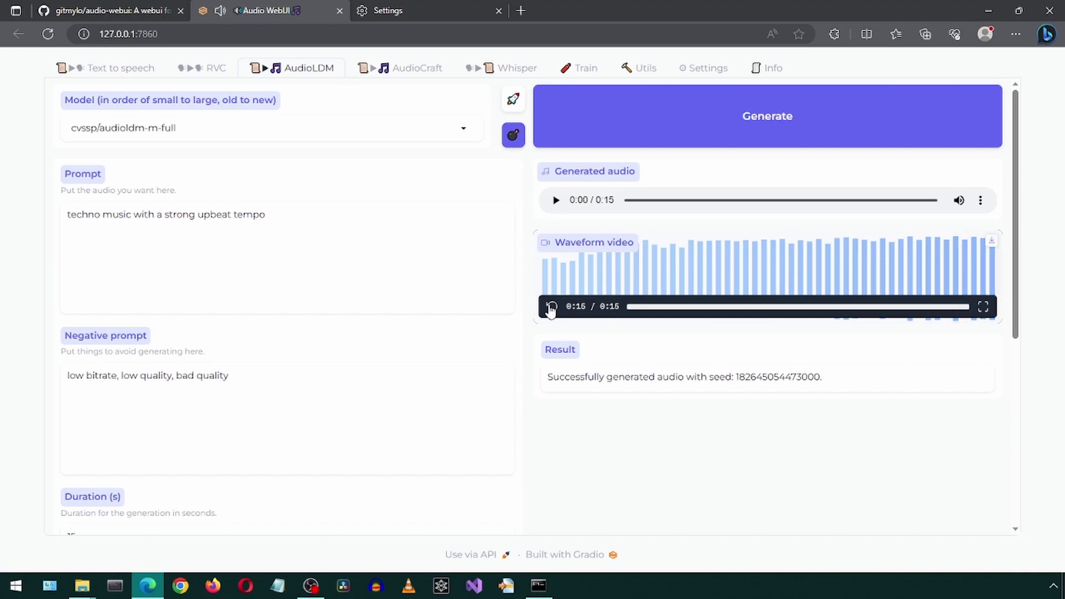
scroll(549, 314, down, 6)
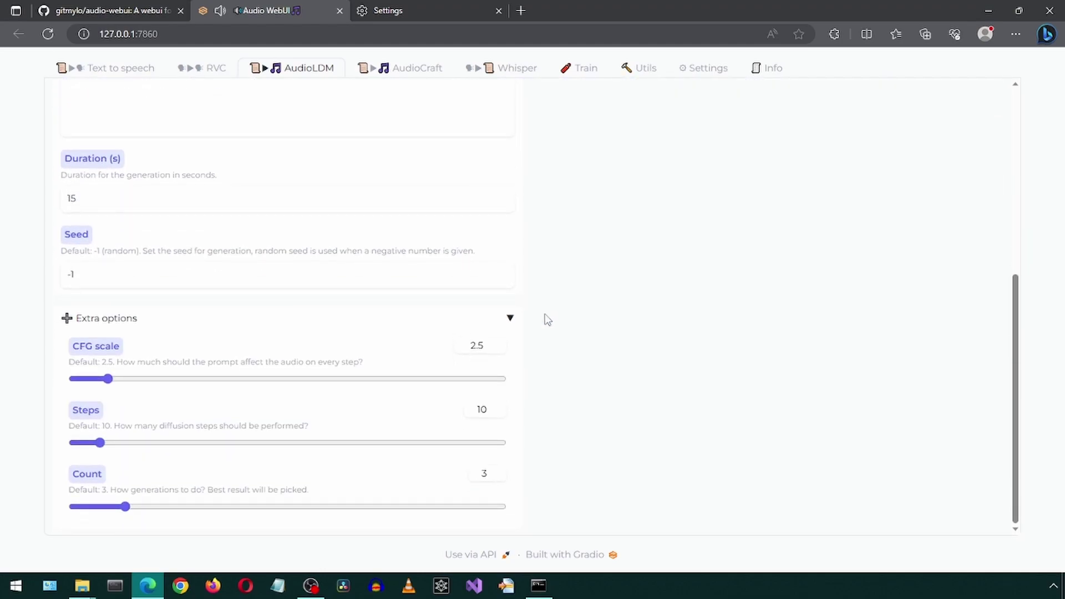
scroll(546, 317, up, 6)
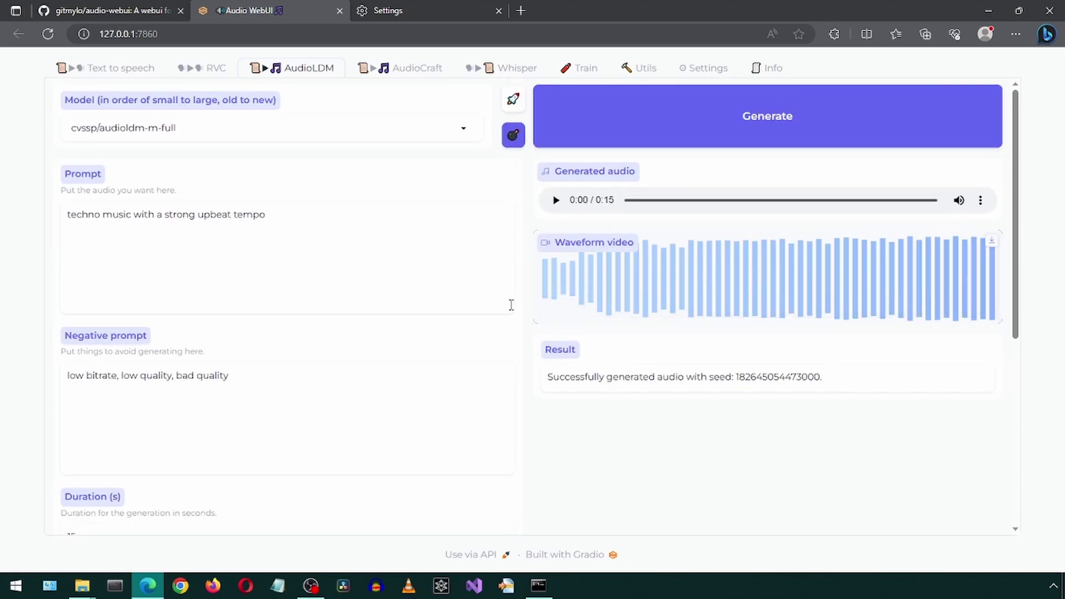
On AudioCraft, keep the medium model and enter prompt 'happy rock' with 15-second duration
click(398, 71)
click(463, 132)
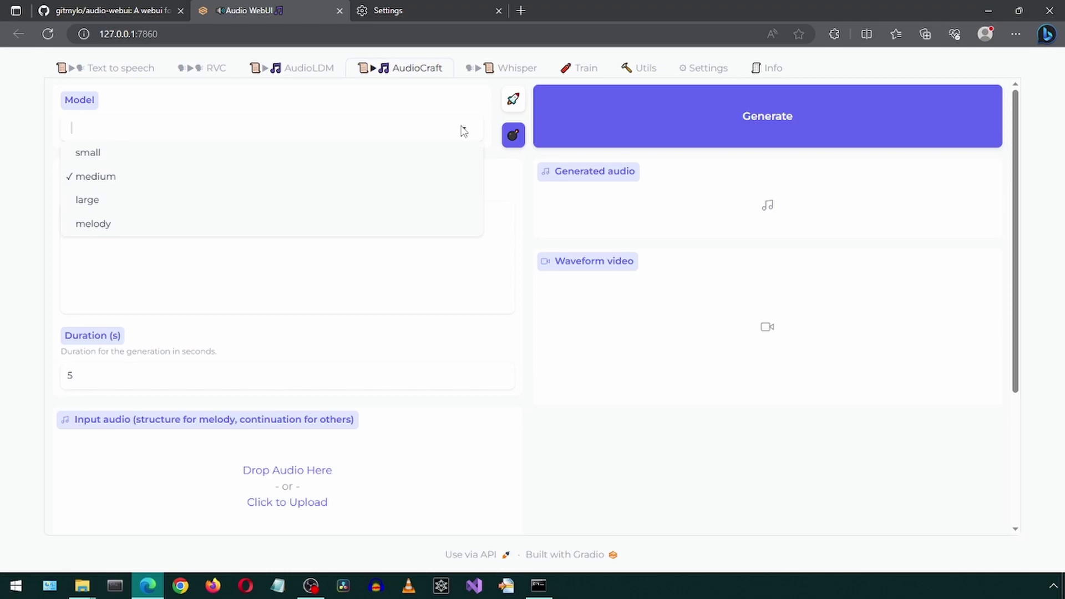
click(2, 191)
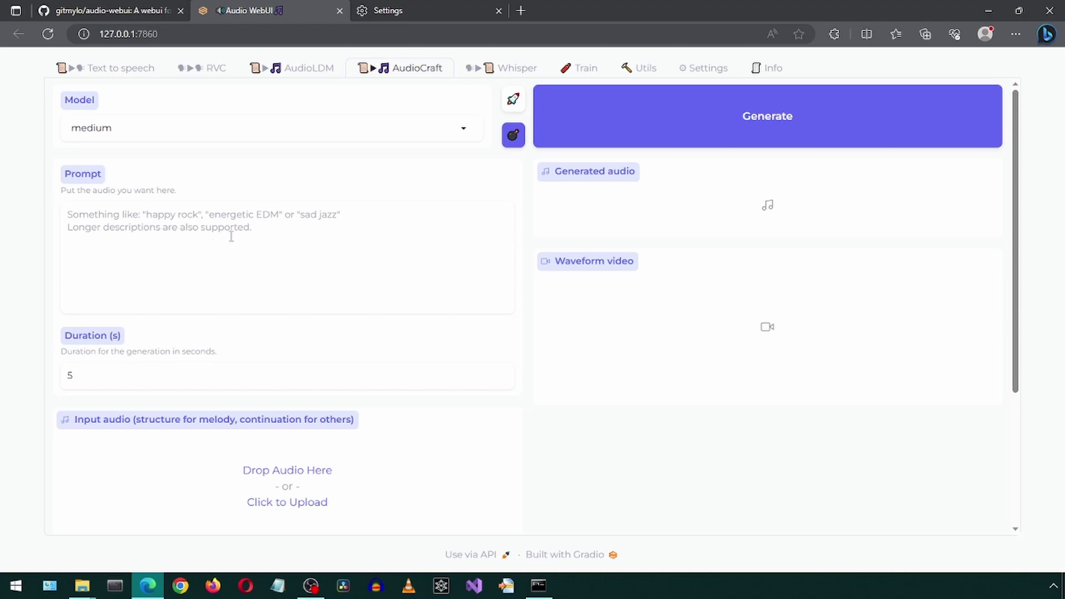
click(292, 212)
text(happy rock)
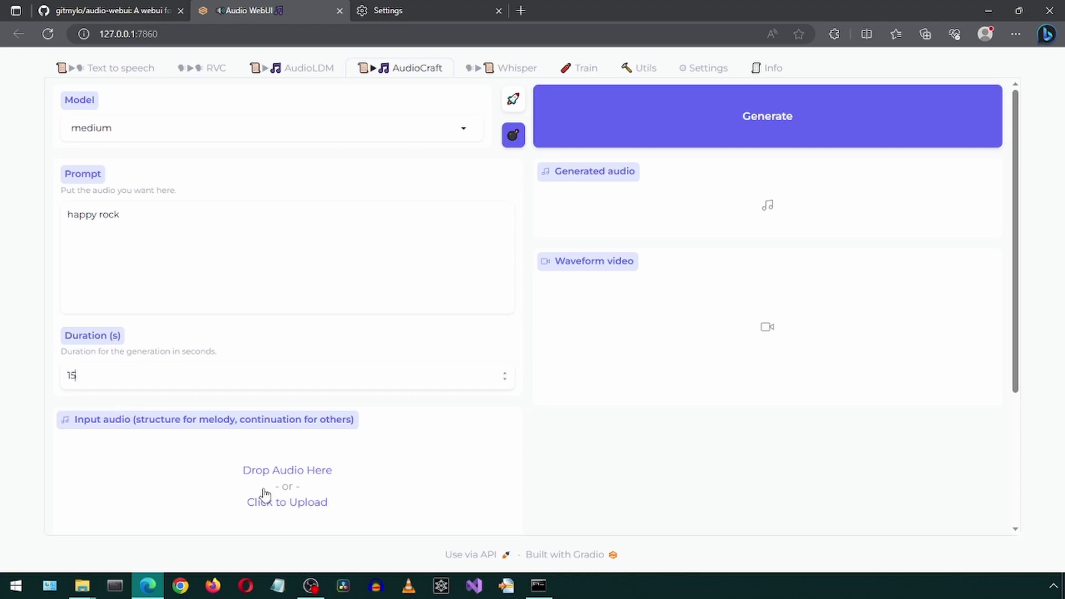
scroll(289, 499, down, 2)
scroll(309, 504, down, 2)
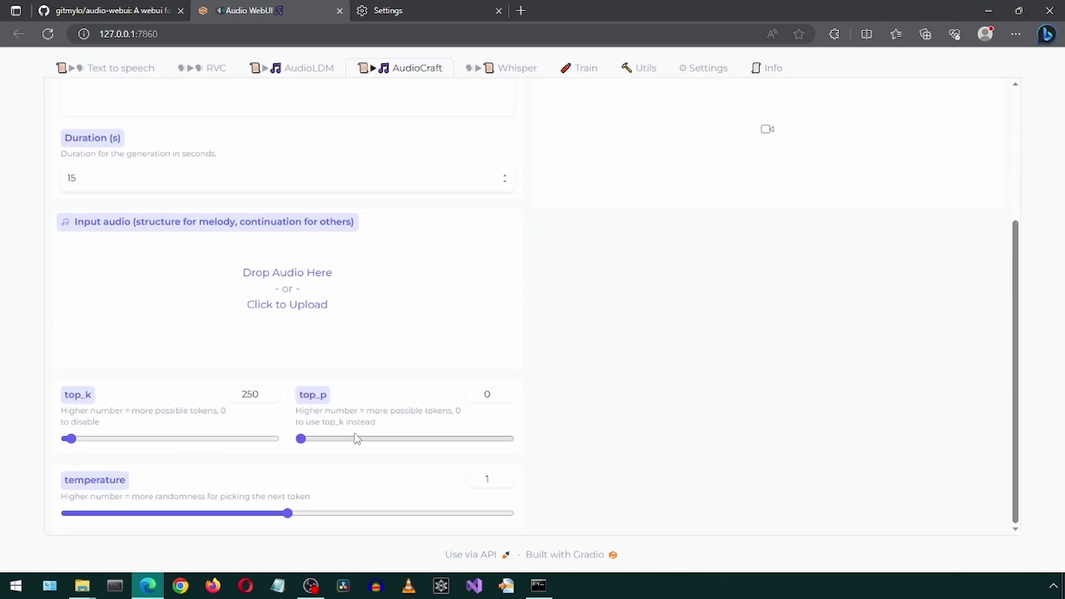
scroll(505, 449, up, 4)
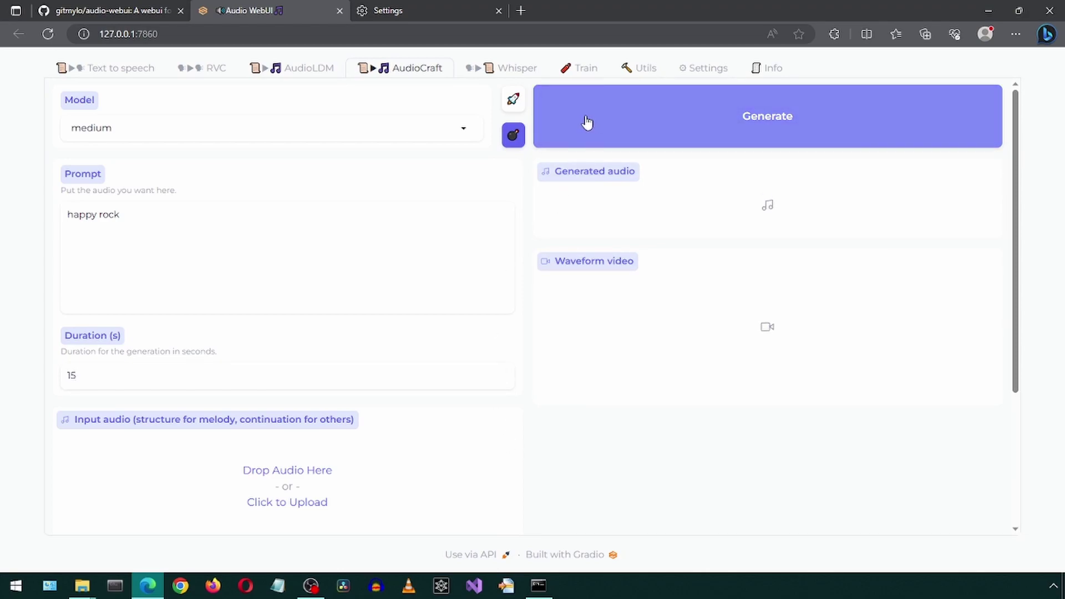
Load AudioCraft's medium model, generate the 15-second happy rock clip, and play its waveform video
click(513, 135)
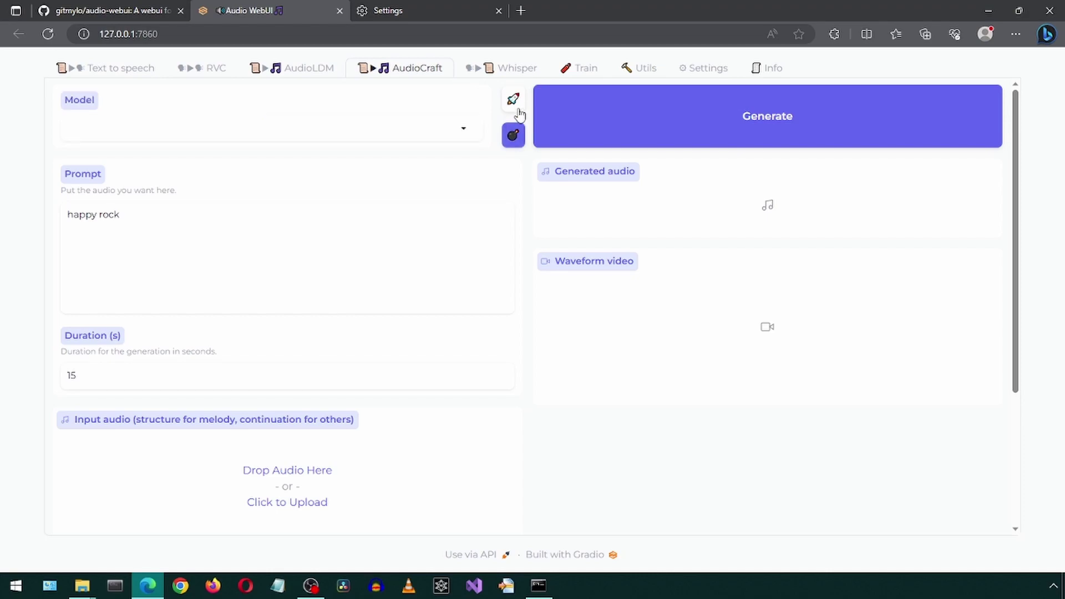
click(470, 133)
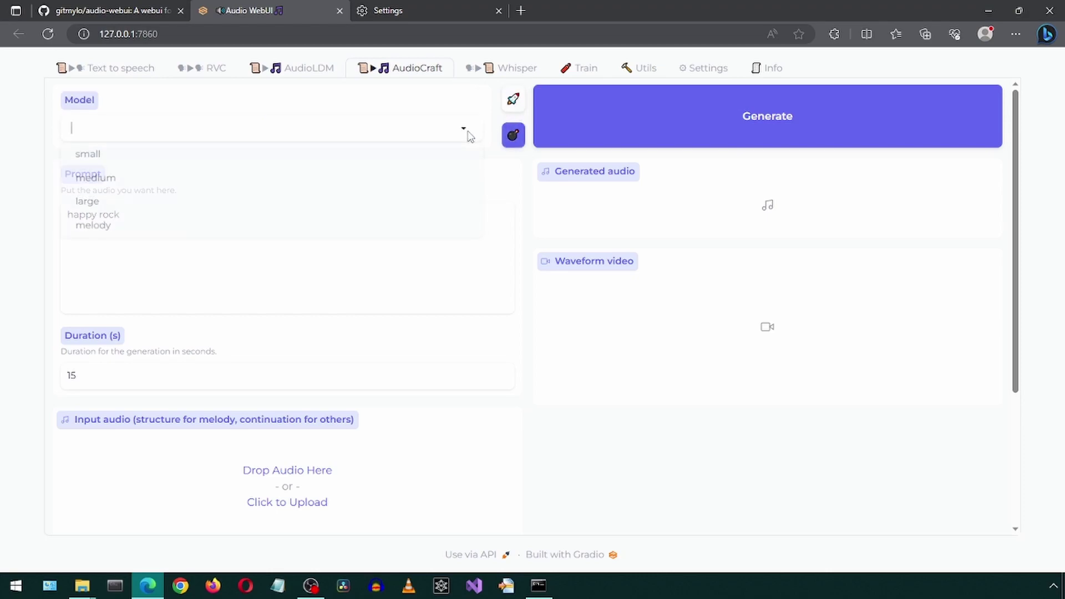
click(402, 176)
click(511, 107)
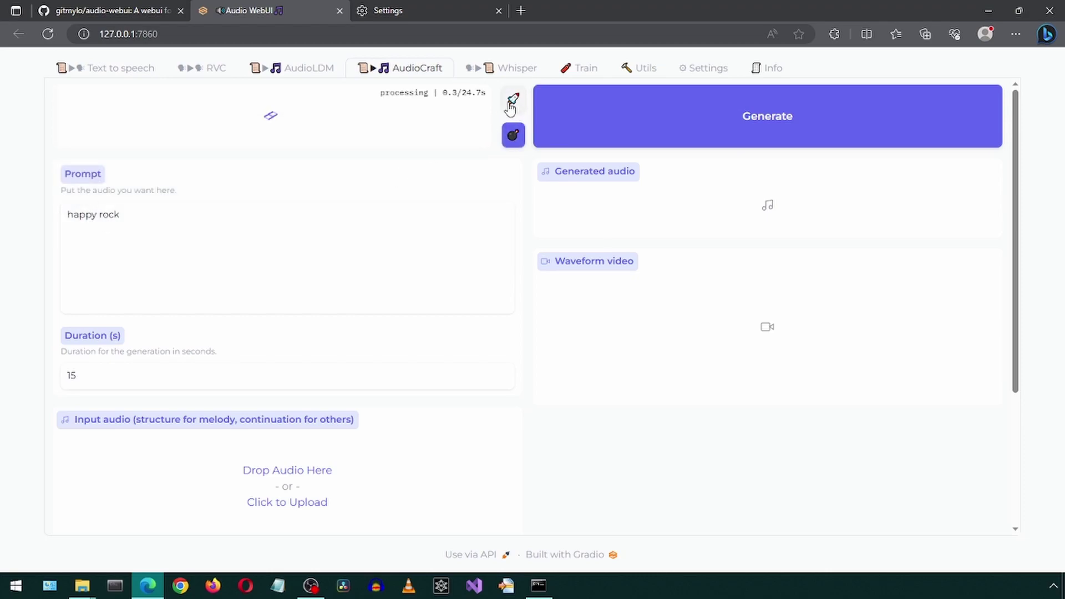
key(alt+Tab)
key(alt+Tab)
click(640, 115)
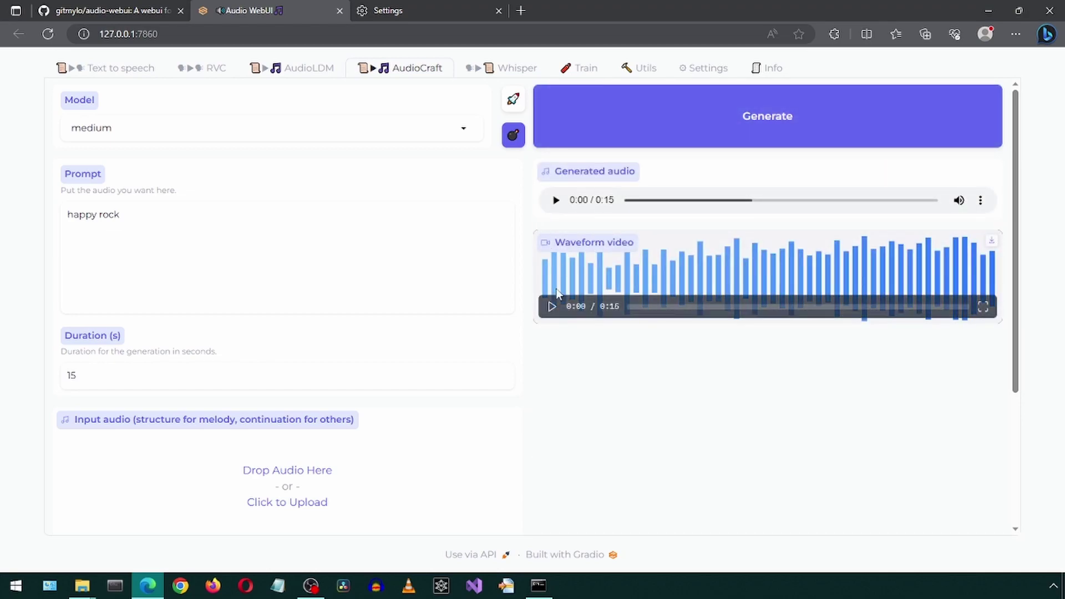
click(552, 307)
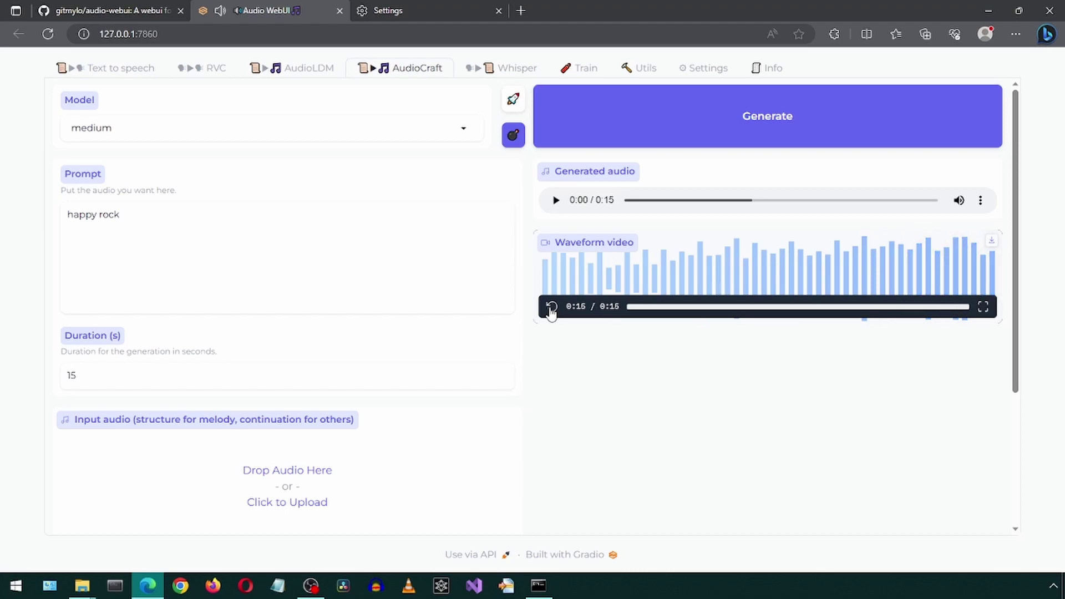
Load Whisper's base model and add the 12-second 1.mp3 clip as the audio to transcribe
click(509, 66)
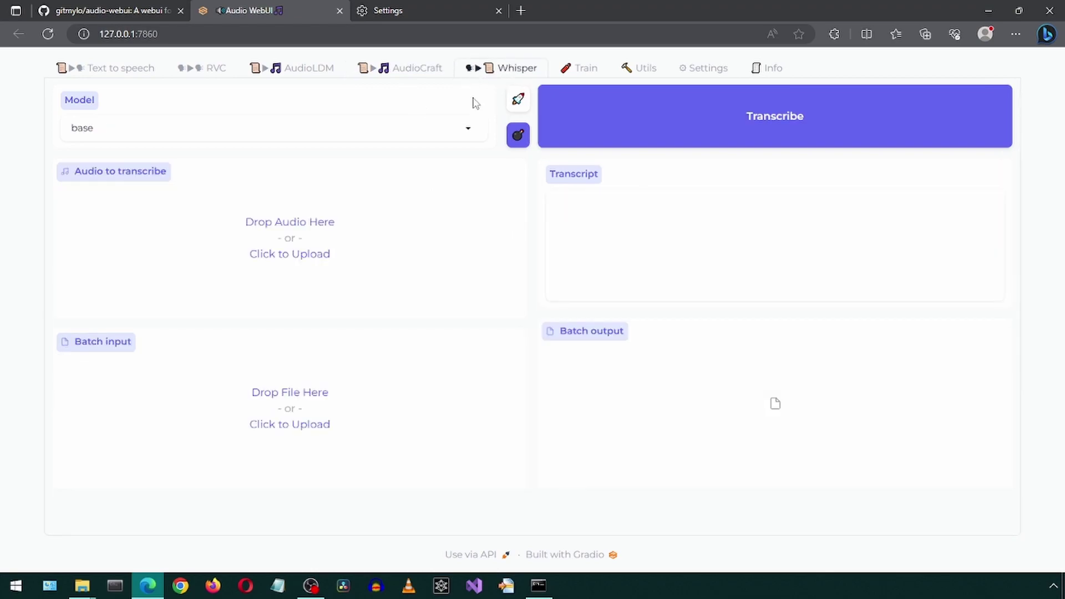
click(469, 131)
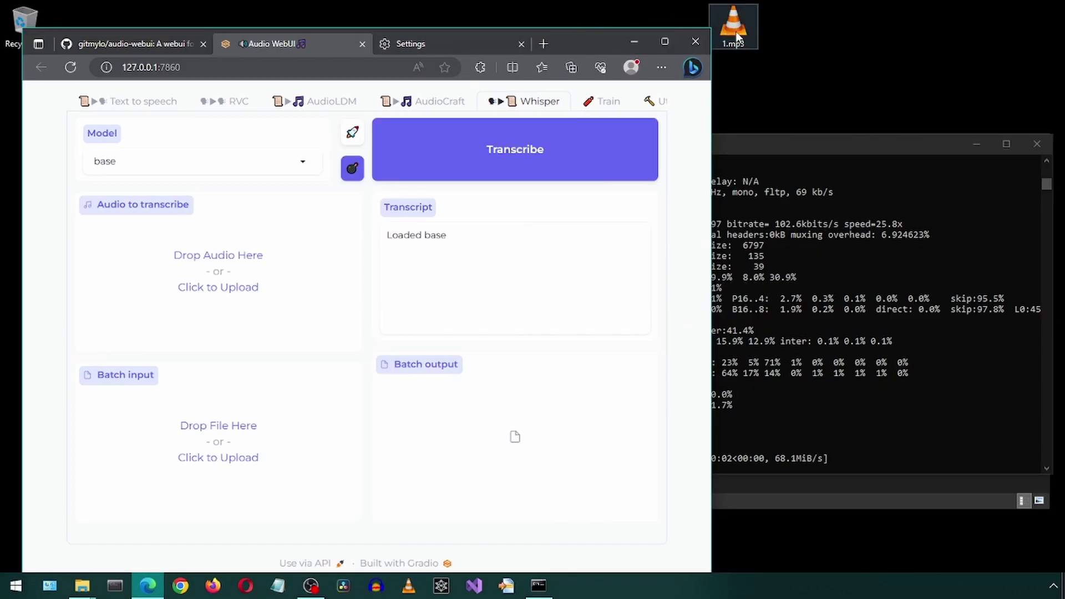
double_click(733, 27)
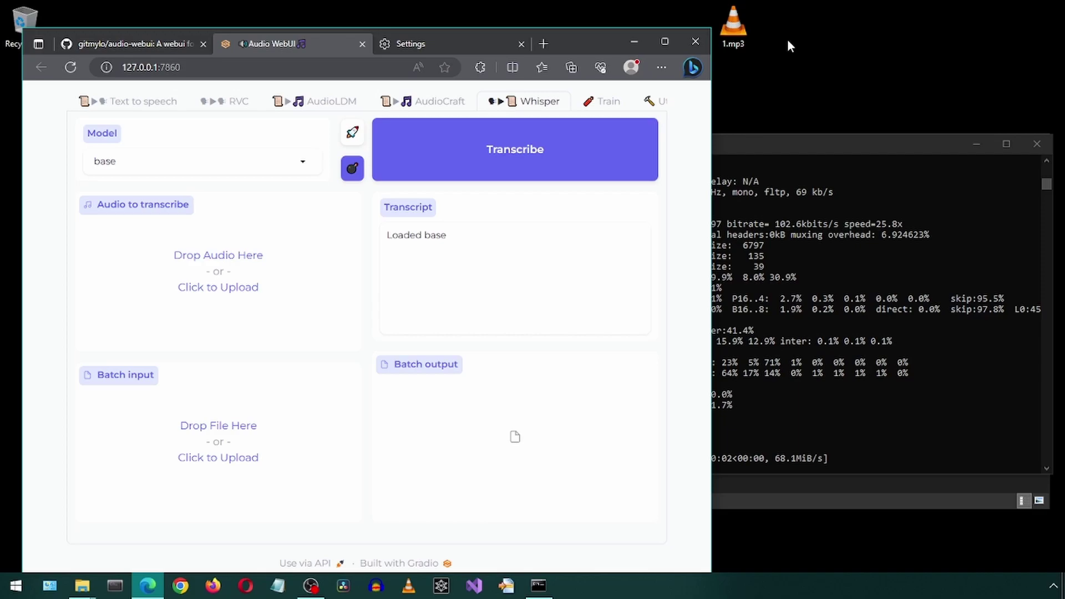
drag(733, 25, 197, 285)
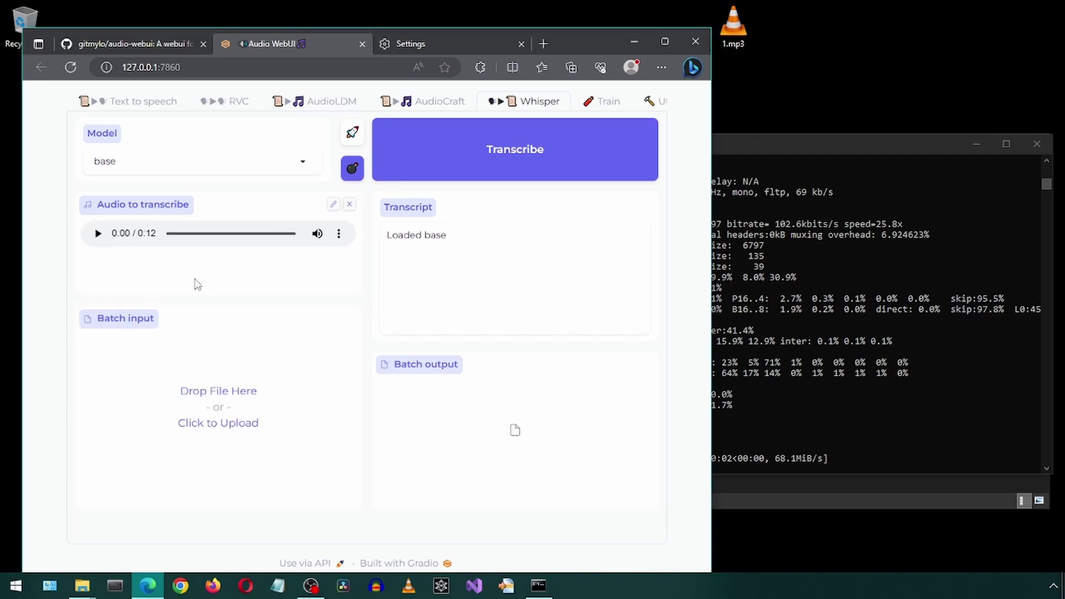
click(664, 42)
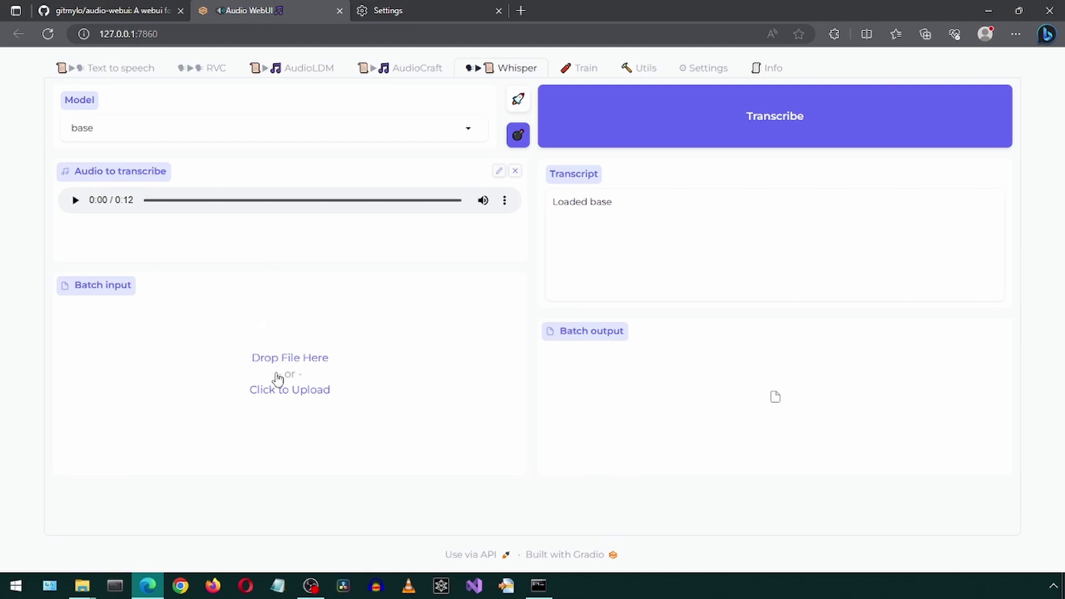
Transcribe the clip with the base Whisper model, then load medium and transcribe again
click(691, 113)
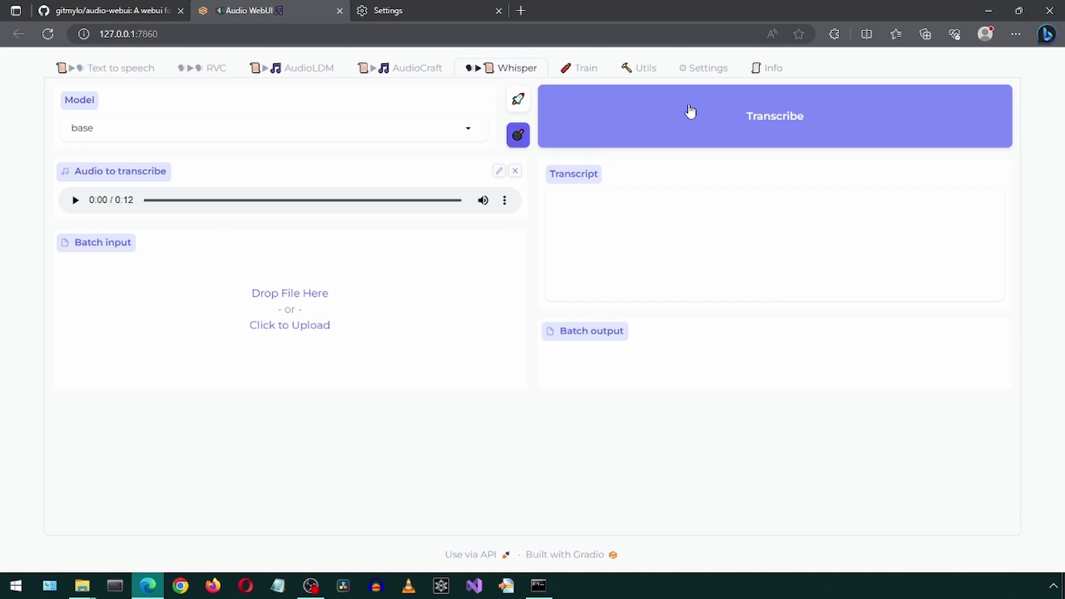
click(471, 133)
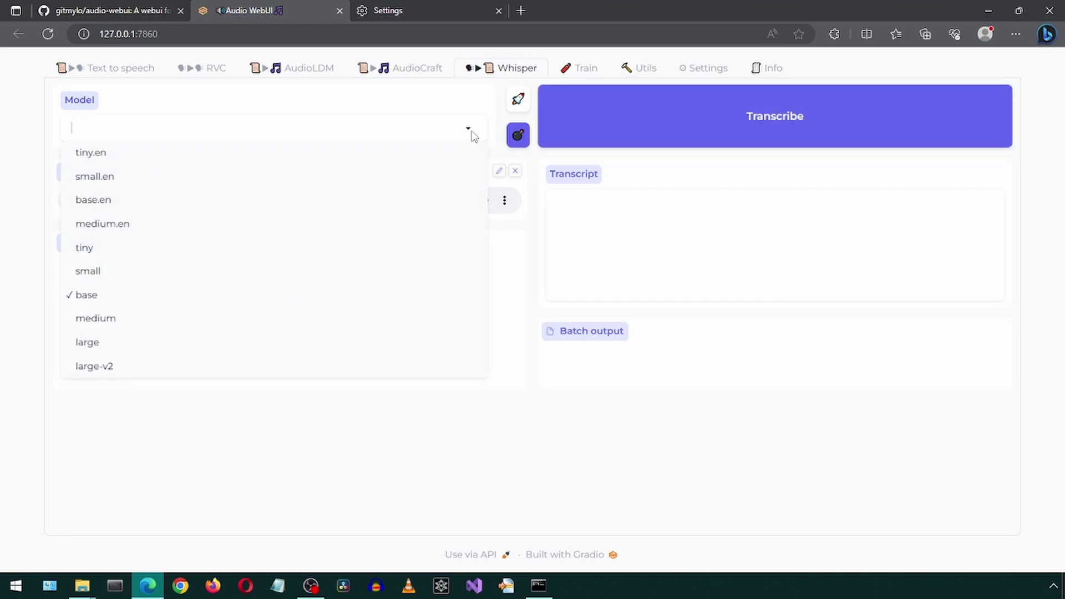
click(238, 319)
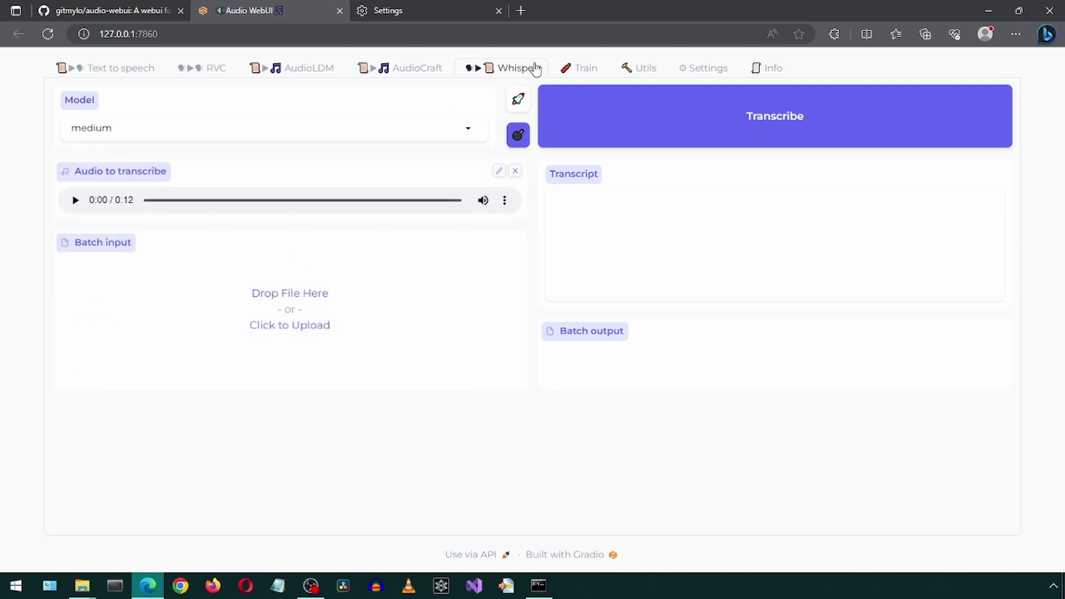
click(519, 104)
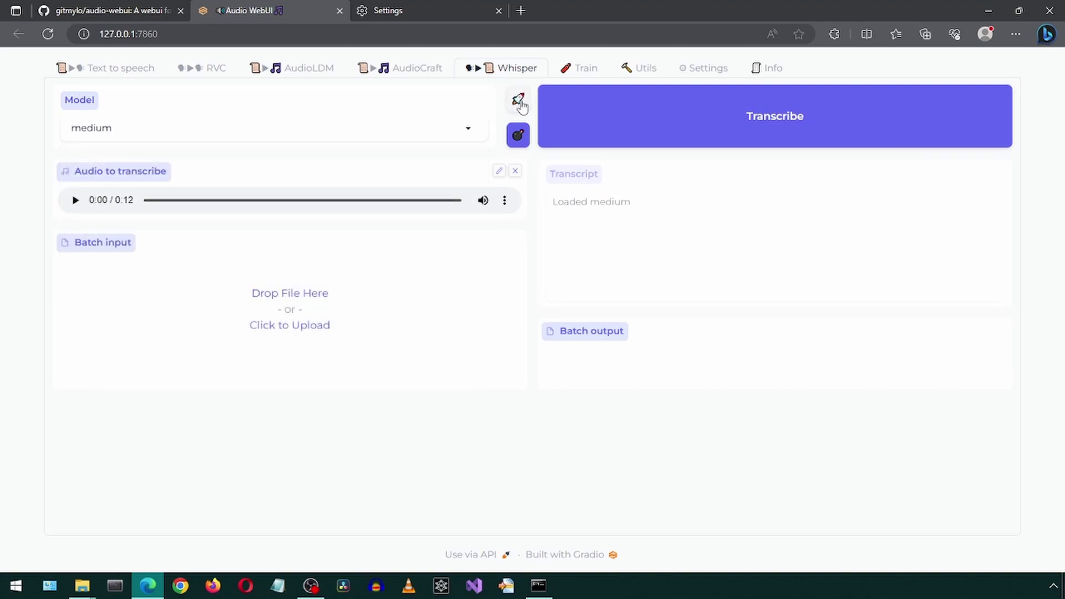
click(642, 104)
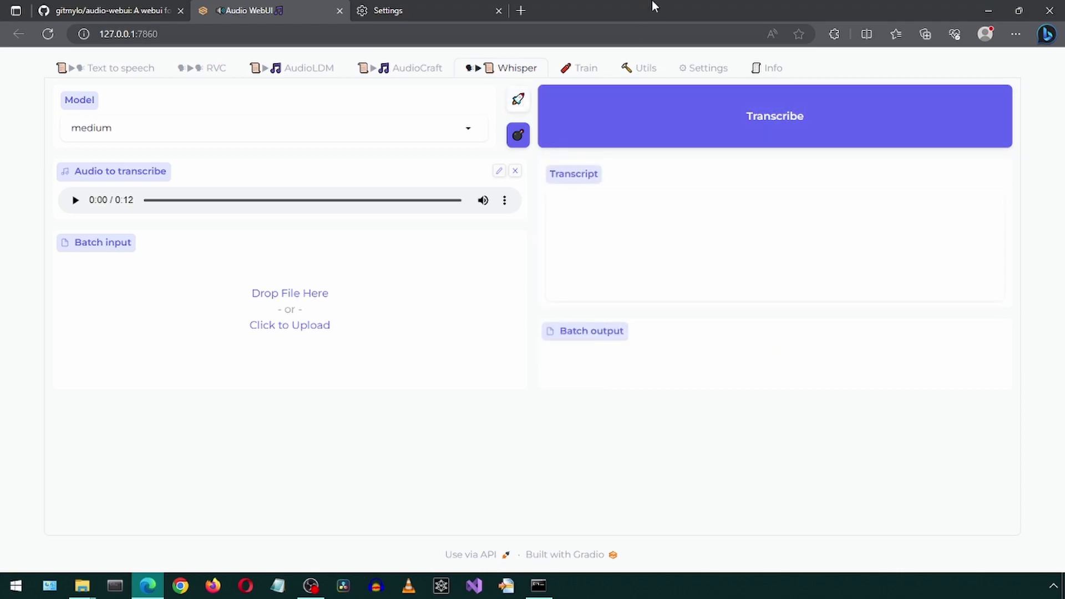
Switch to the large Whisper model, transcribe, and check its 2.87G download in the console
click(459, 133)
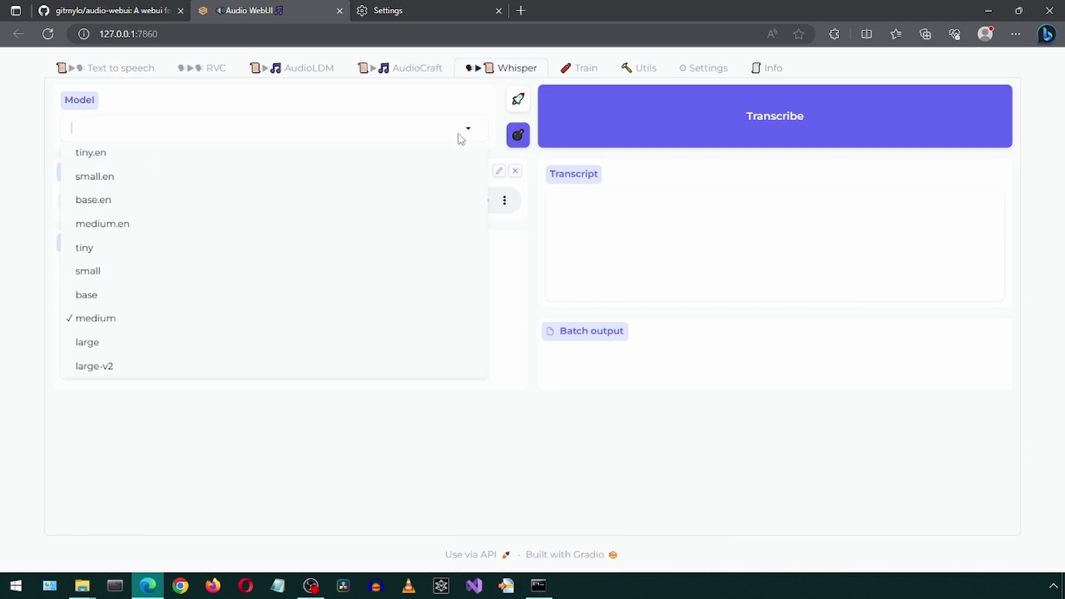
click(90, 349)
click(518, 100)
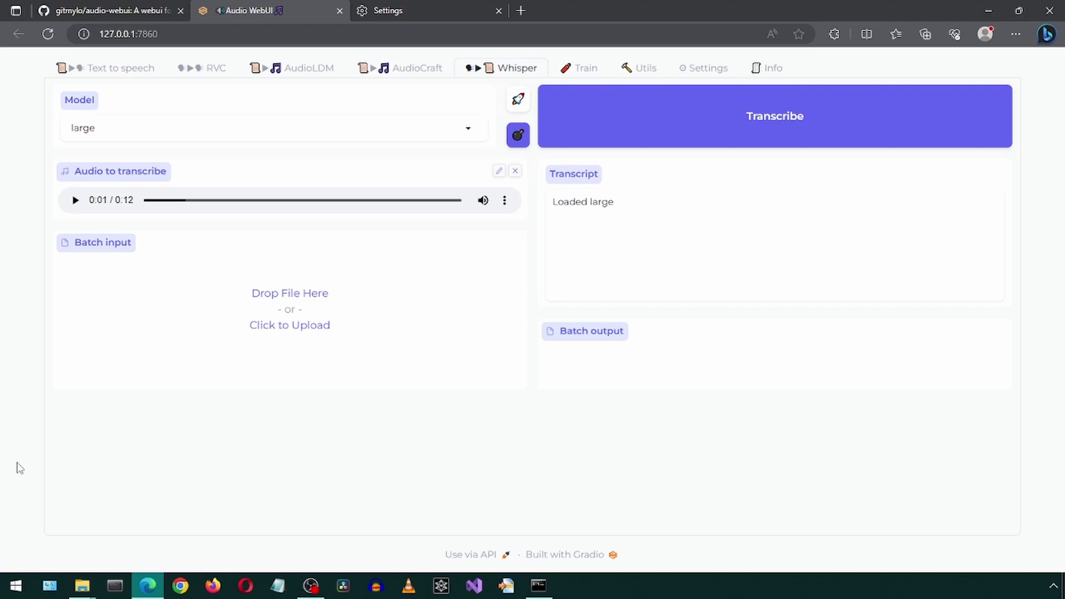
click(688, 121)
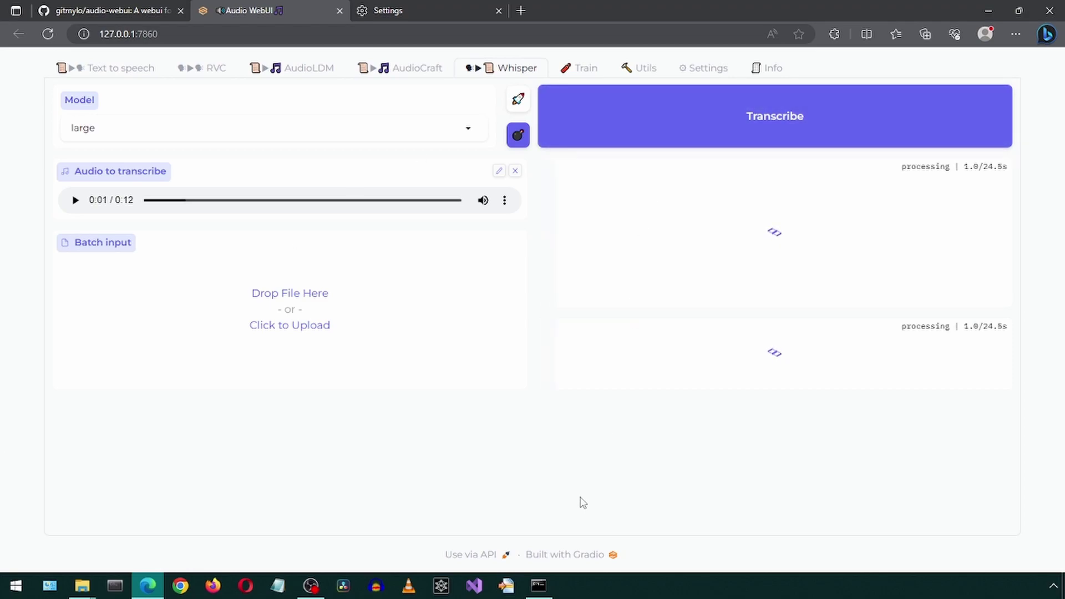
click(539, 588)
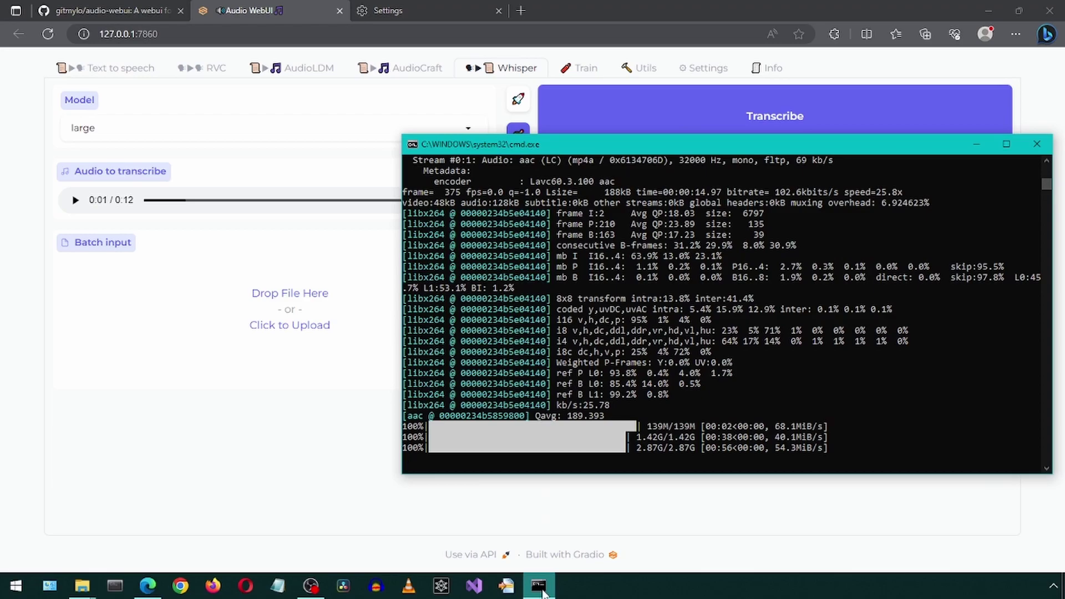
click(539, 587)
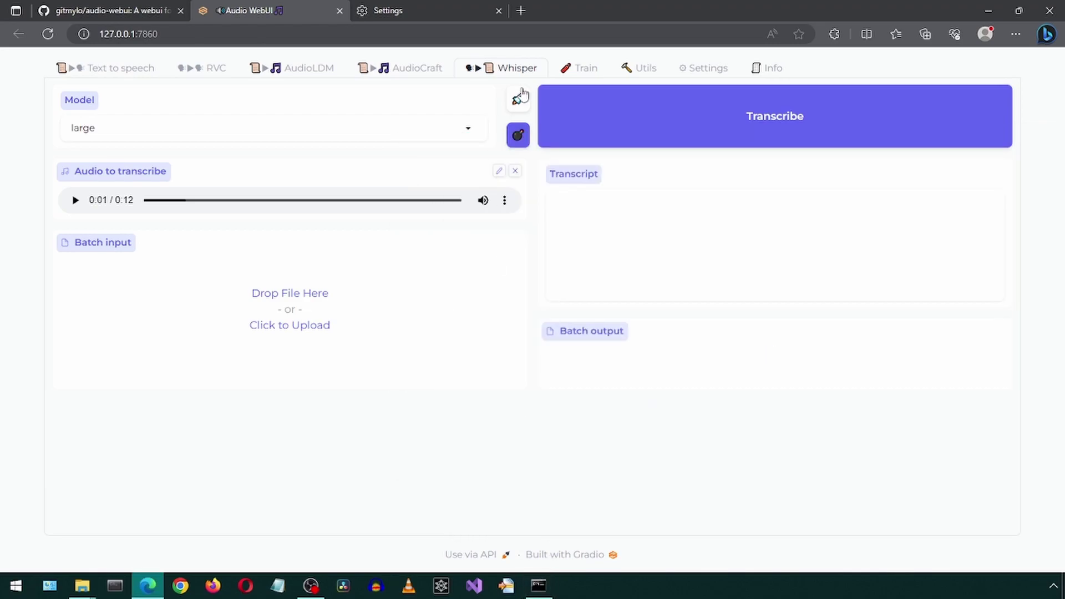
Replace the single clip with 1.mp3 in Batch input and transcribe it to a text file
click(515, 171)
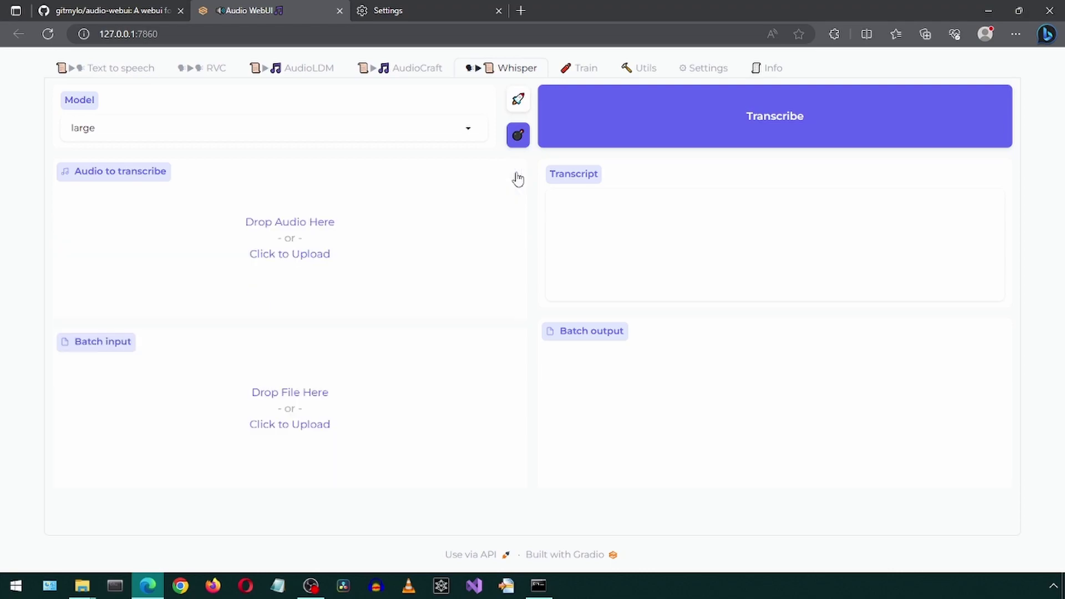
double_click(687, 7)
drag(733, 25, 218, 425)
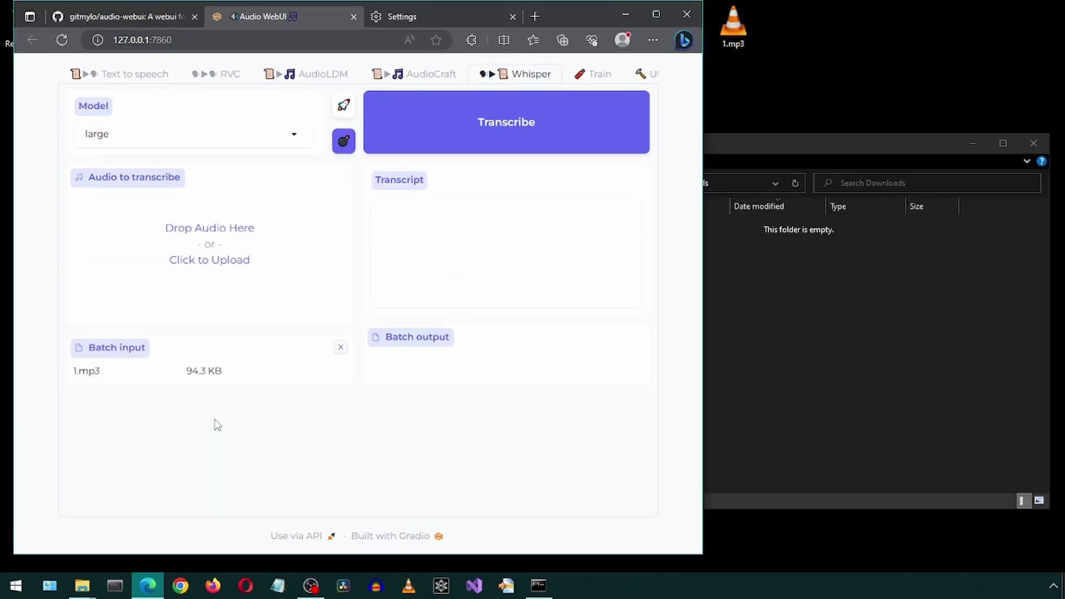
click(652, 14)
click(697, 117)
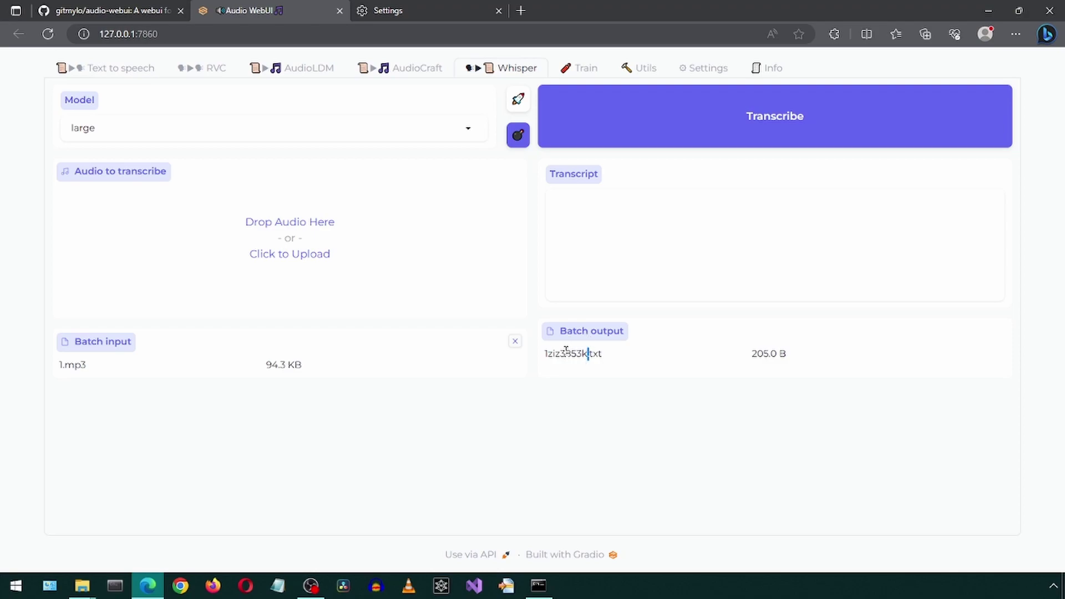
Search the audio-webui folder for 1ziz3853k.txt, then return to the Whisper page
mouse_move(82, 586)
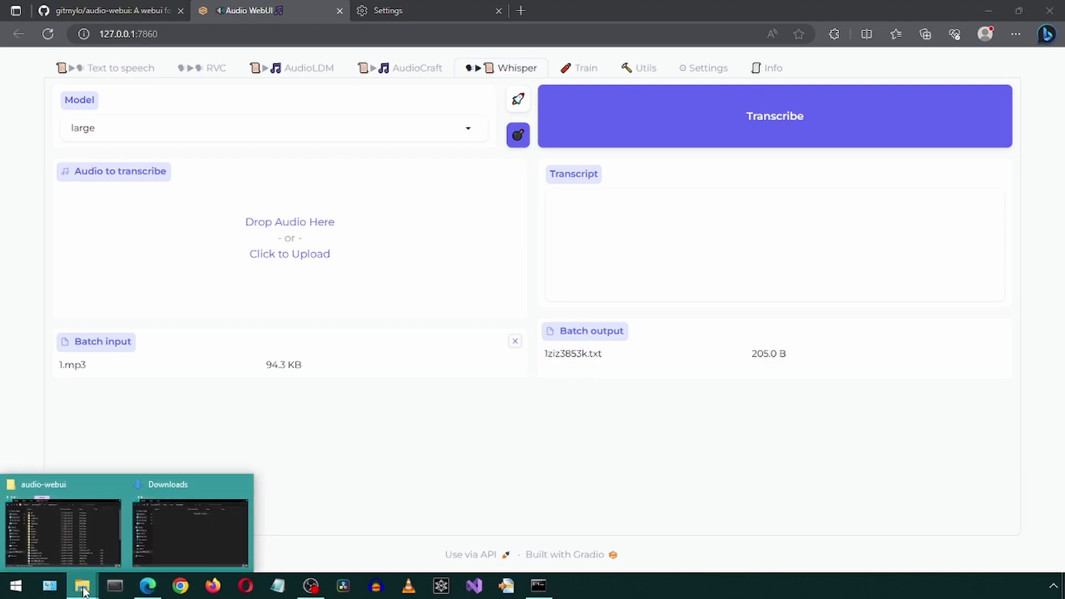
click(63, 546)
click(570, 174)
text(1ziz3853k)
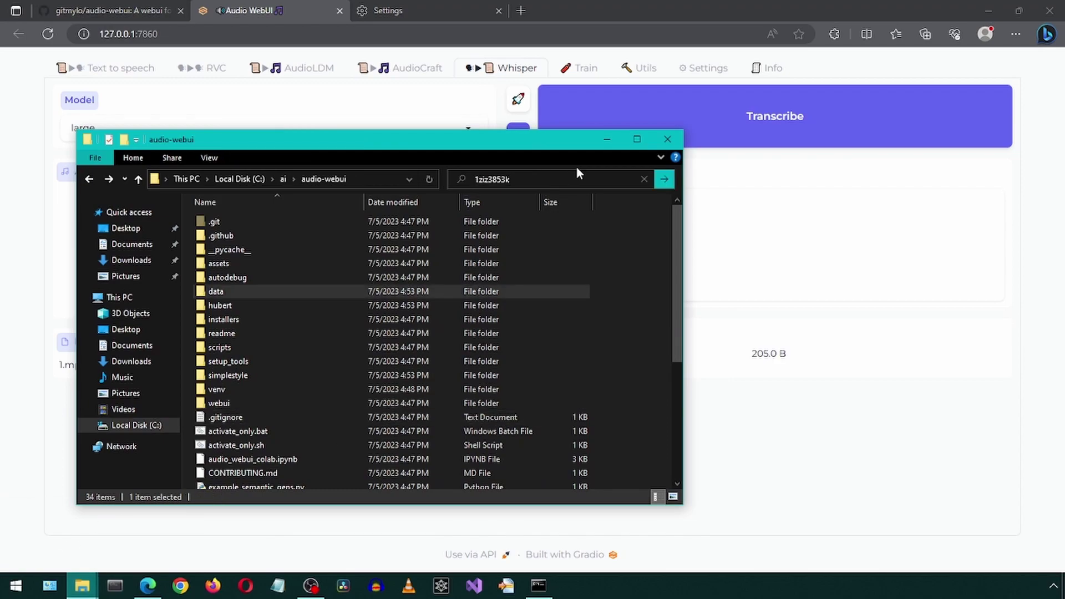
text(.txt)
key(Return)
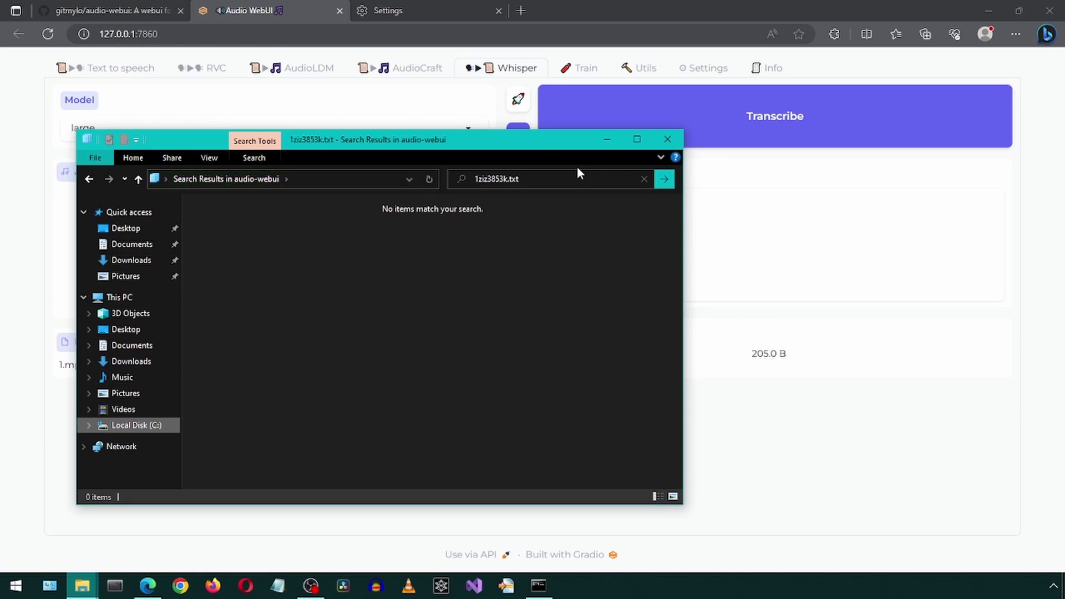
click(749, 452)
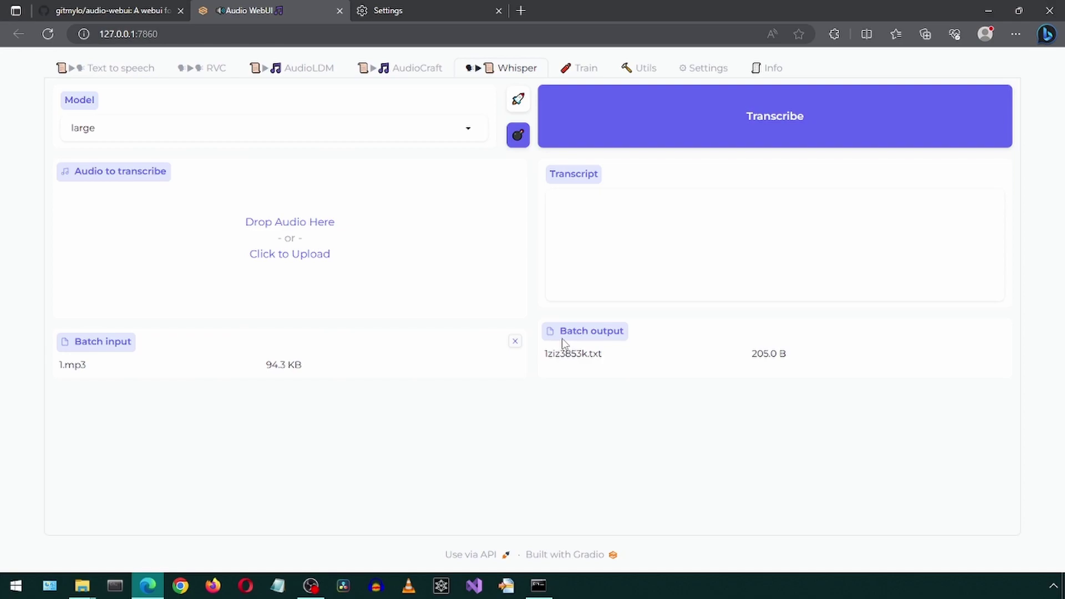
Visit the Train page and then the Utils denoise page
click(572, 71)
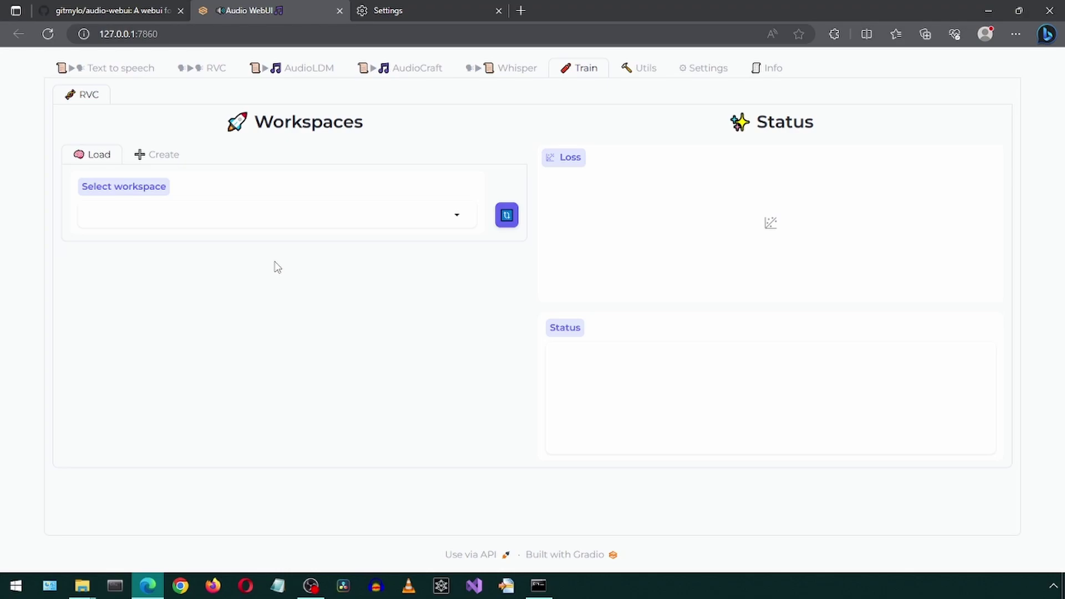
click(638, 69)
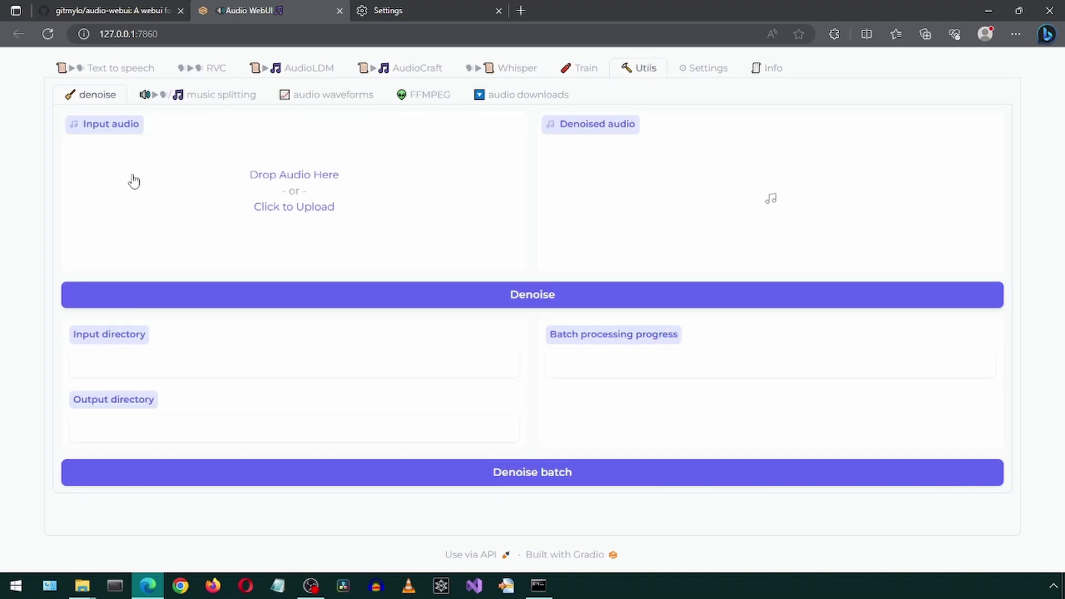
mouse_move(79, 594)
Play and pause the generated techno audio on the AudioLDM page
click(307, 70)
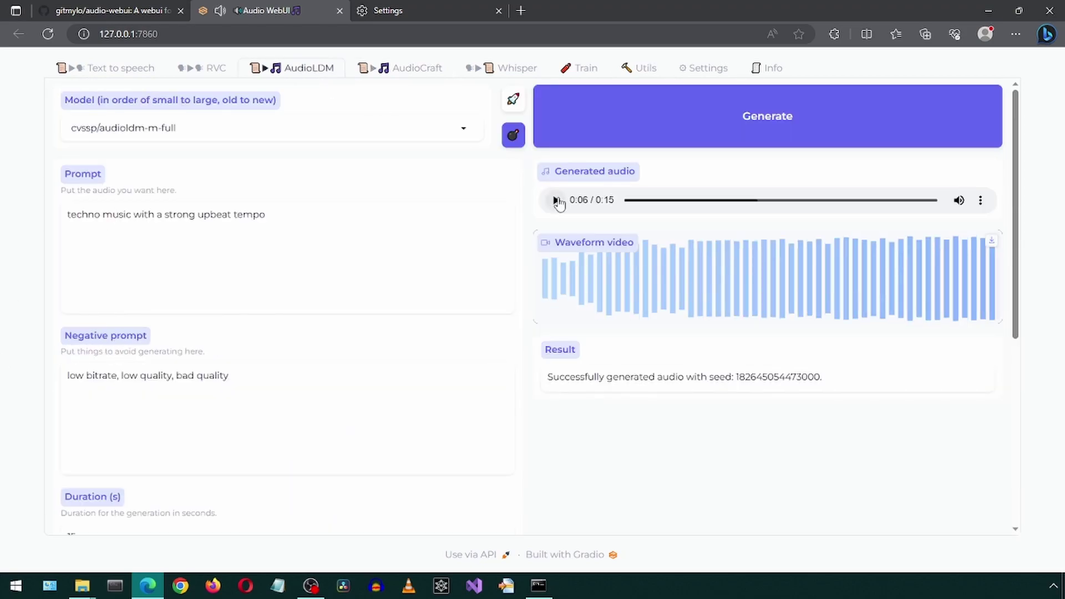
click(556, 200)
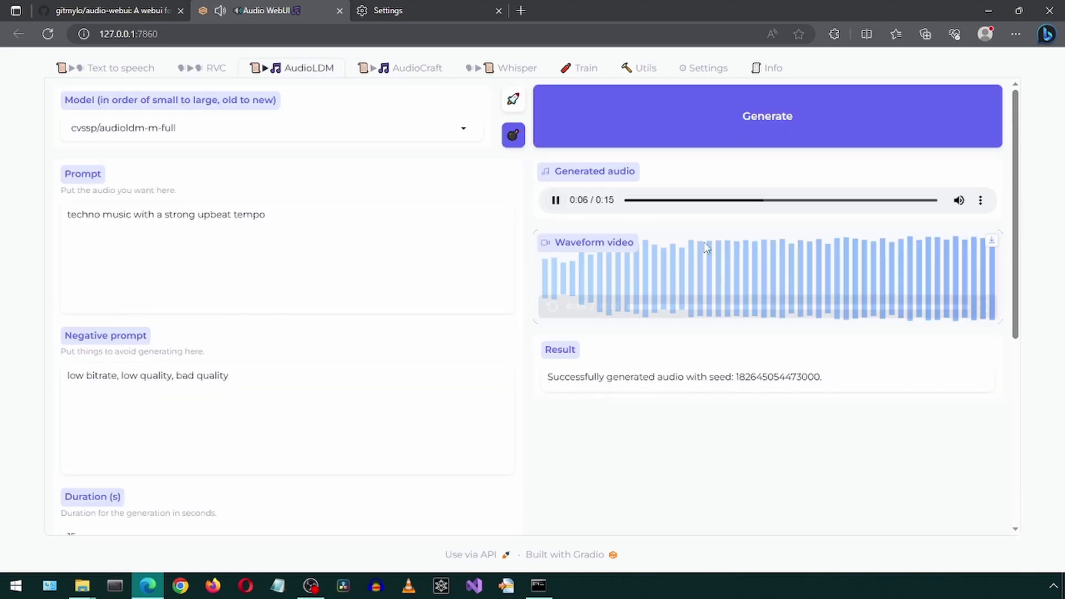
click(556, 200)
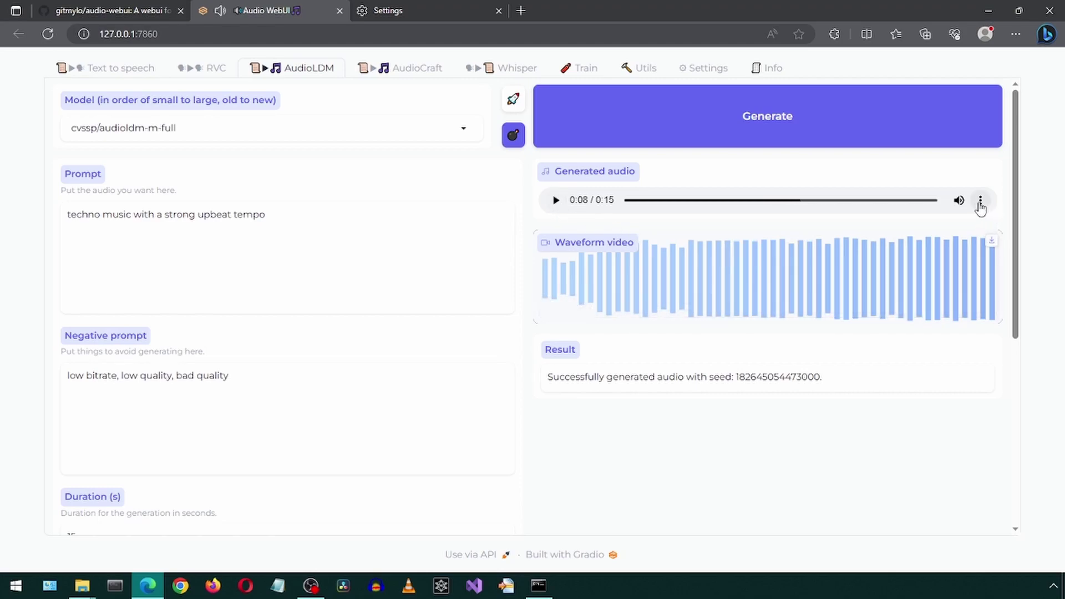
Download the waveform video as an mp4 to Downloads and go to the Utils denoise page
click(992, 242)
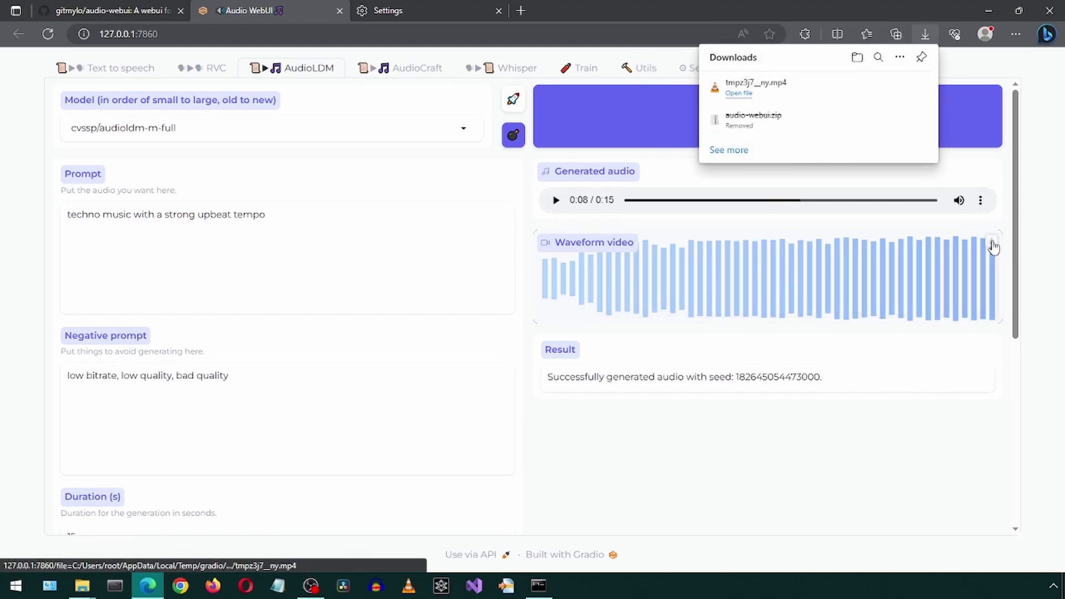
click(880, 89)
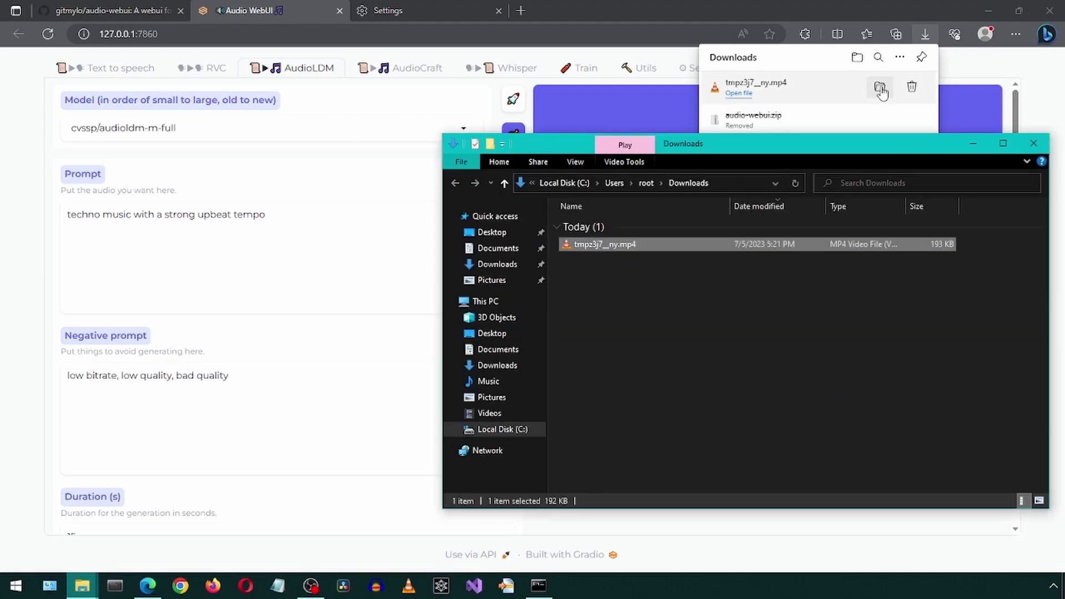
click(535, 7)
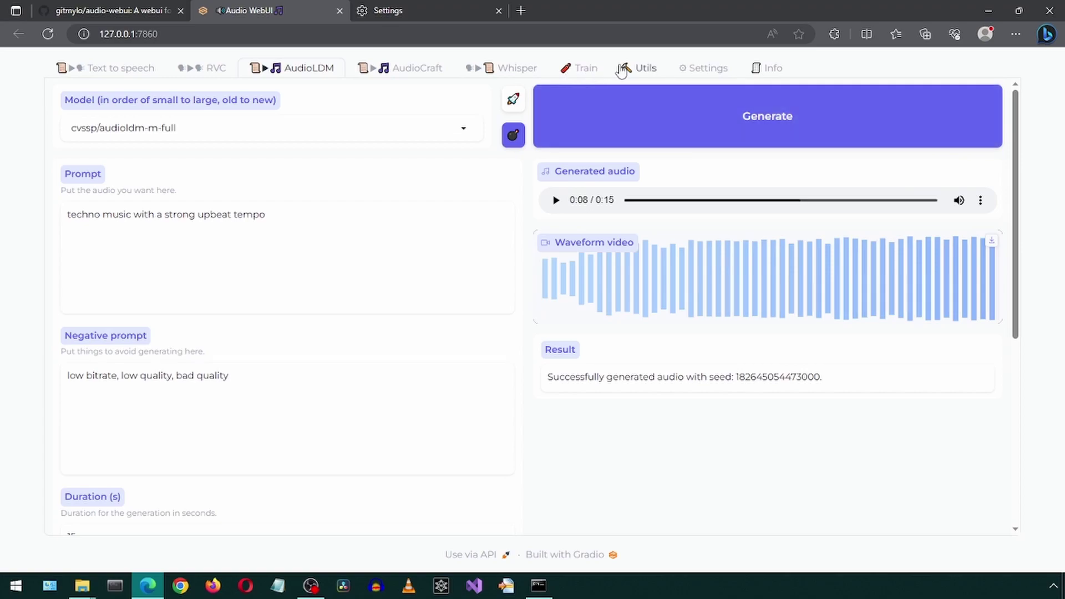
click(641, 67)
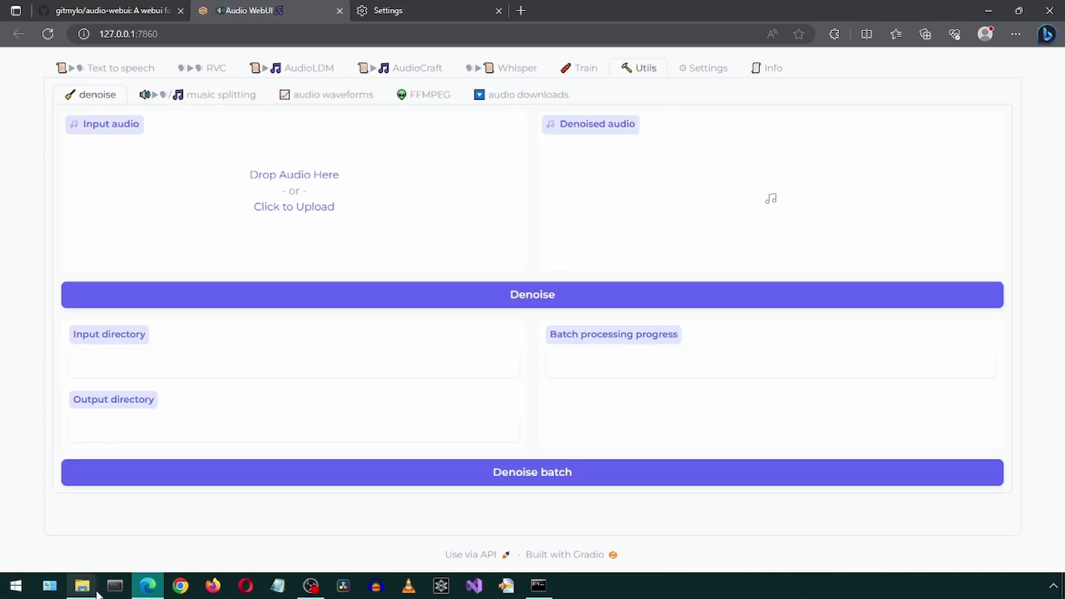
Load the downloaded mp4 from Downloads as denoise input audio and preview it
mouse_move(82, 585)
click(161, 527)
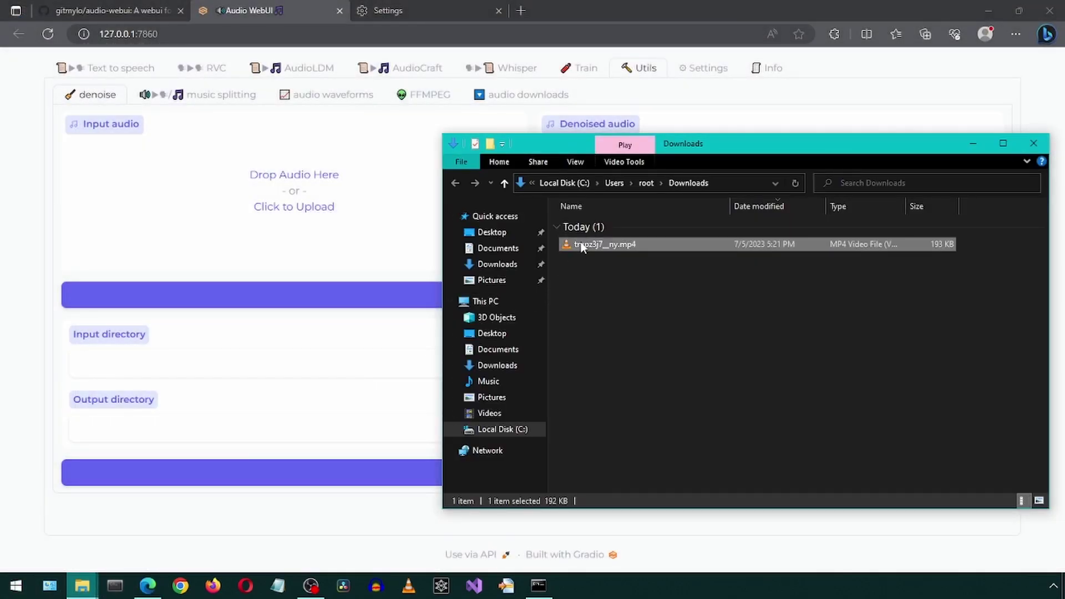
drag(582, 247, 276, 201)
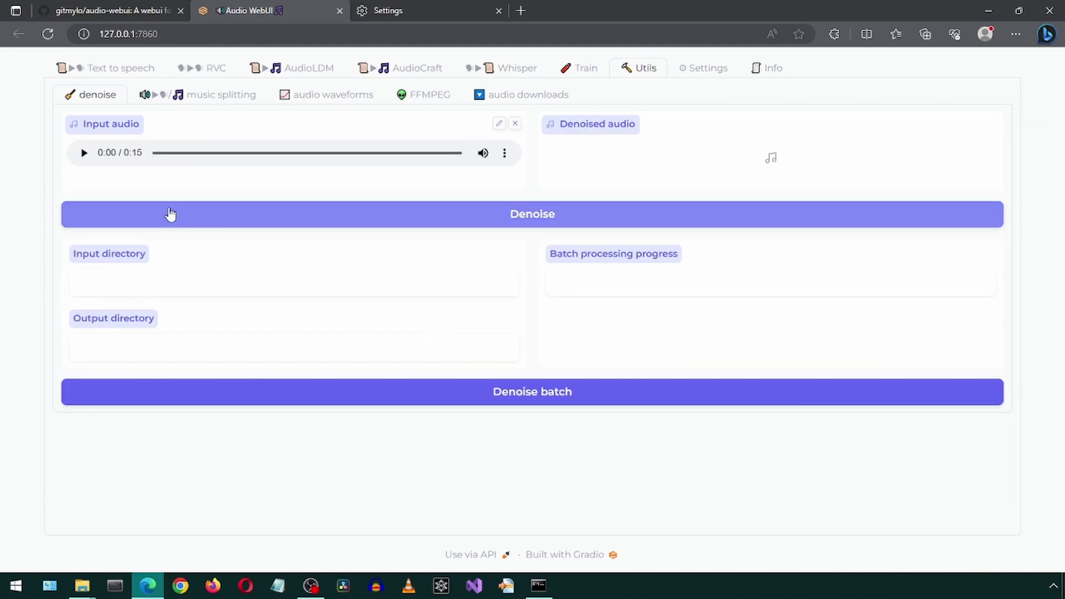
click(83, 153)
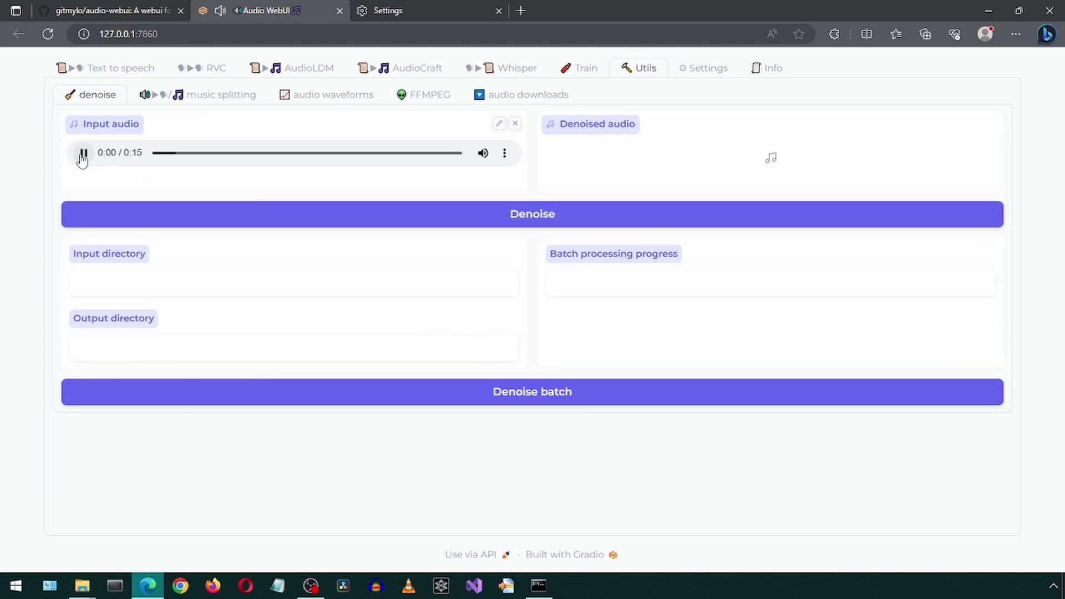
drag(214, 154, 233, 154)
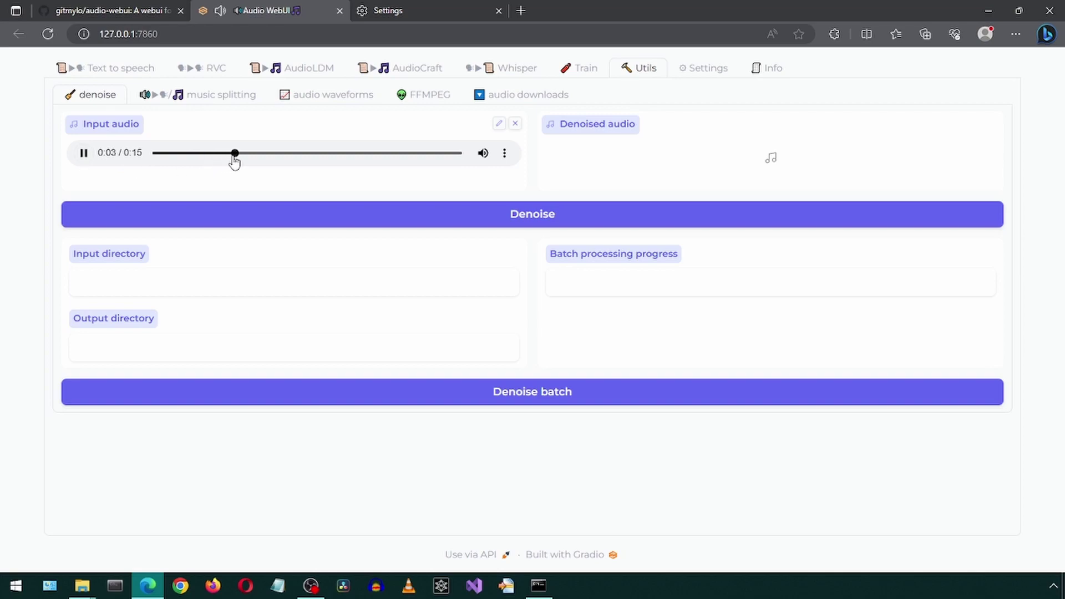
click(84, 153)
Denoise the clip and play the 15-second denoised result
click(197, 218)
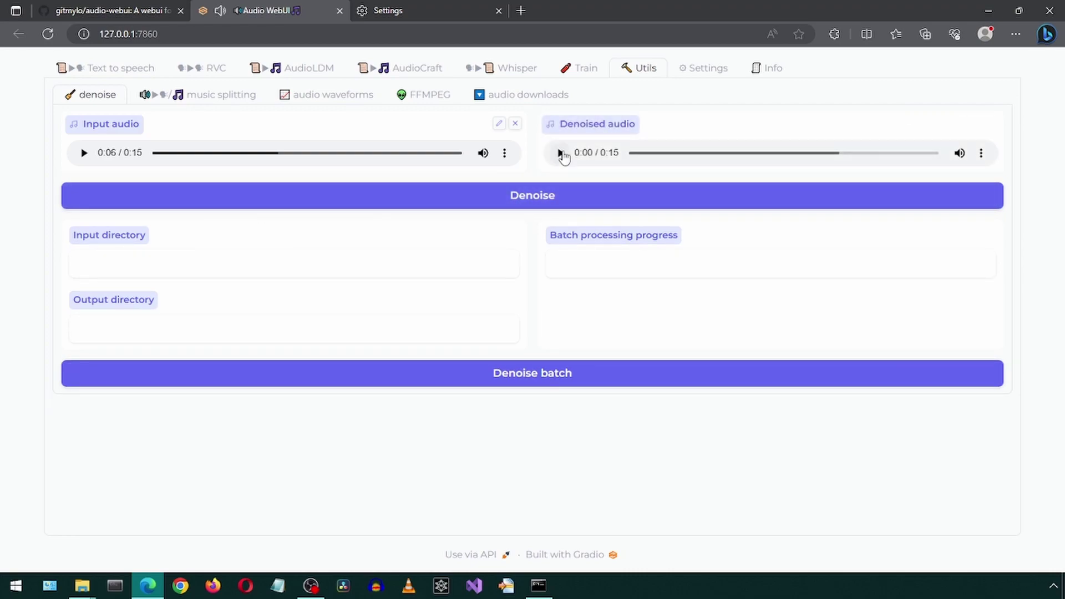
click(560, 153)
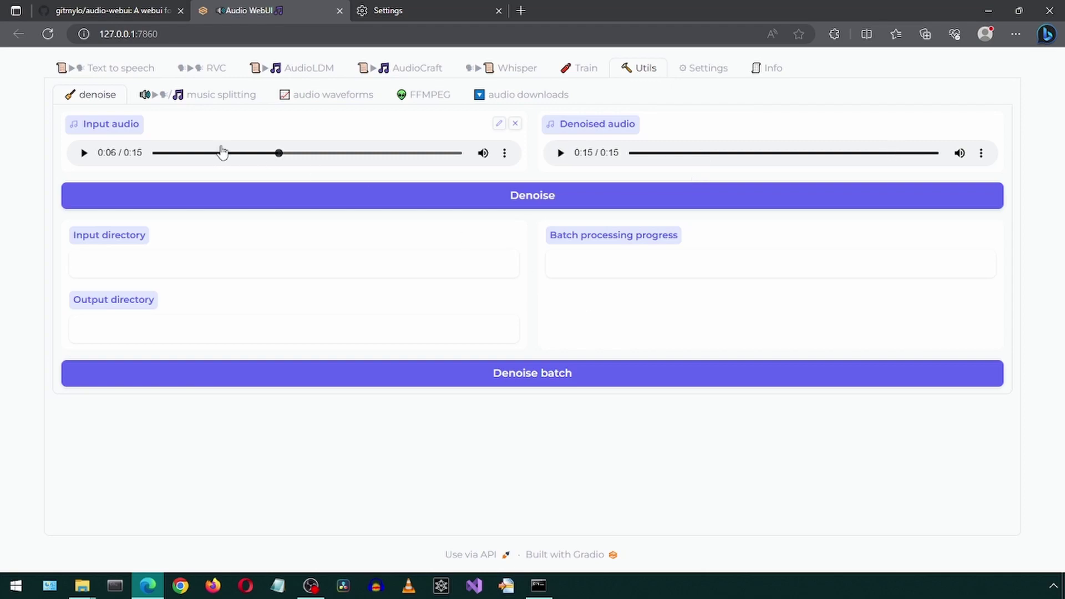
click(205, 95)
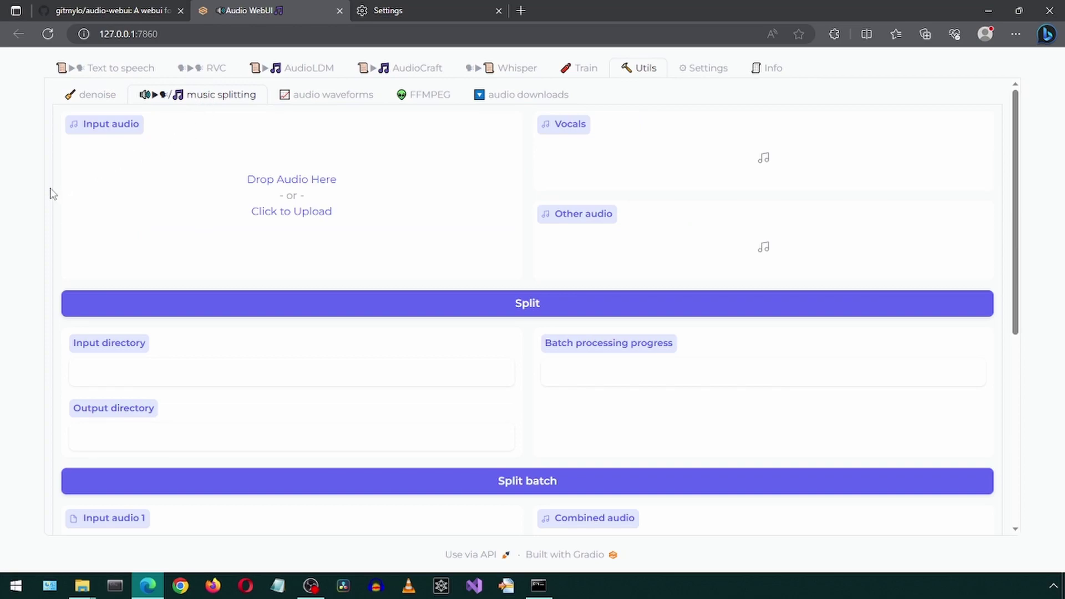
Preview Enough - NEFFEX.mp3 in VLC, seeking to about 0:41, then close the player
key(alt+Tab)
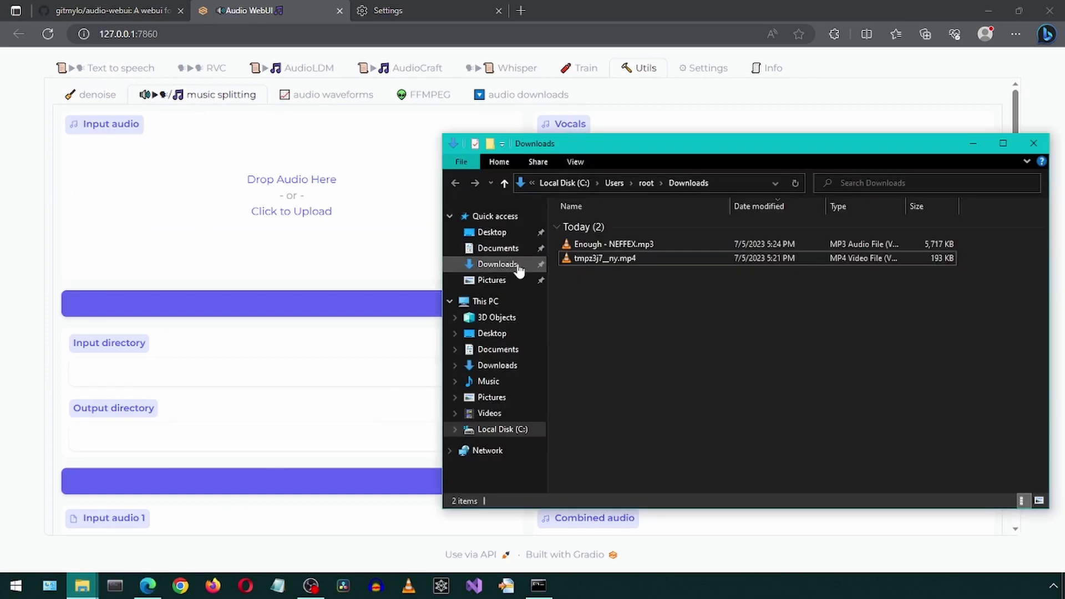
double_click(566, 242)
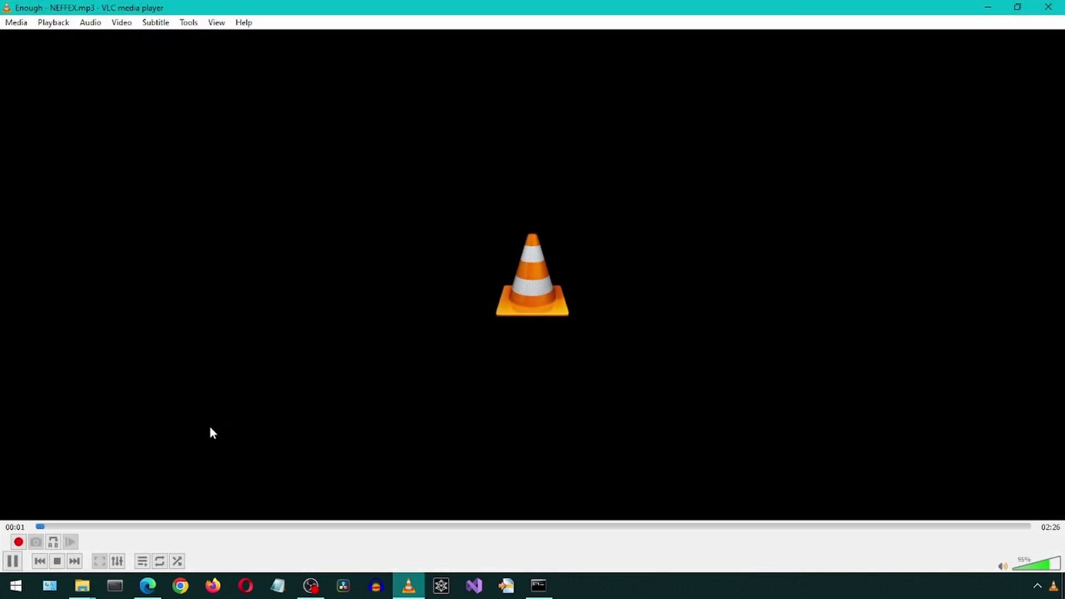
click(85, 526)
click(177, 527)
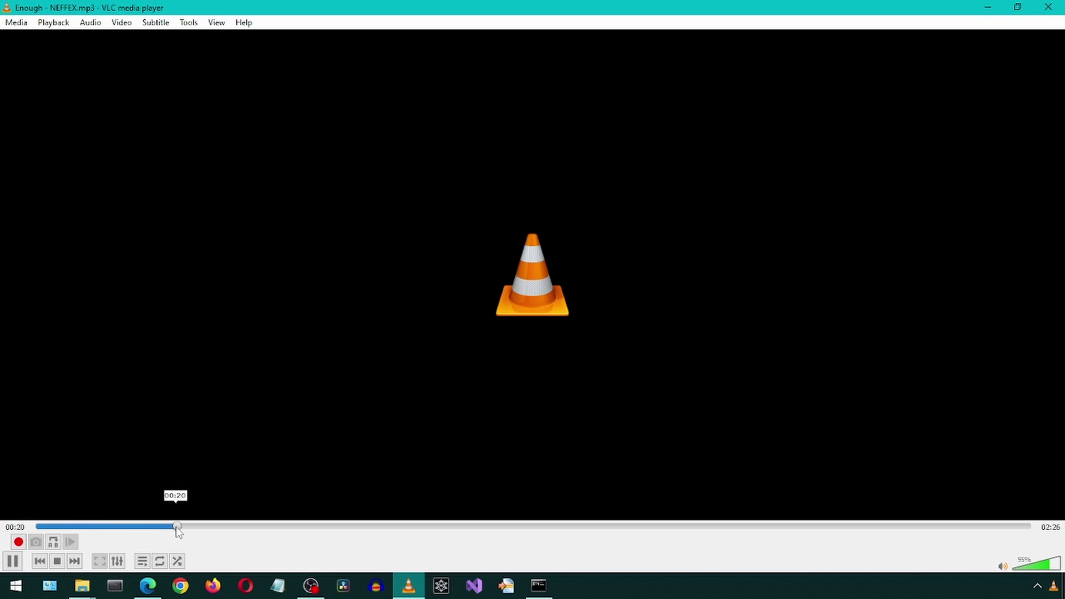
click(319, 527)
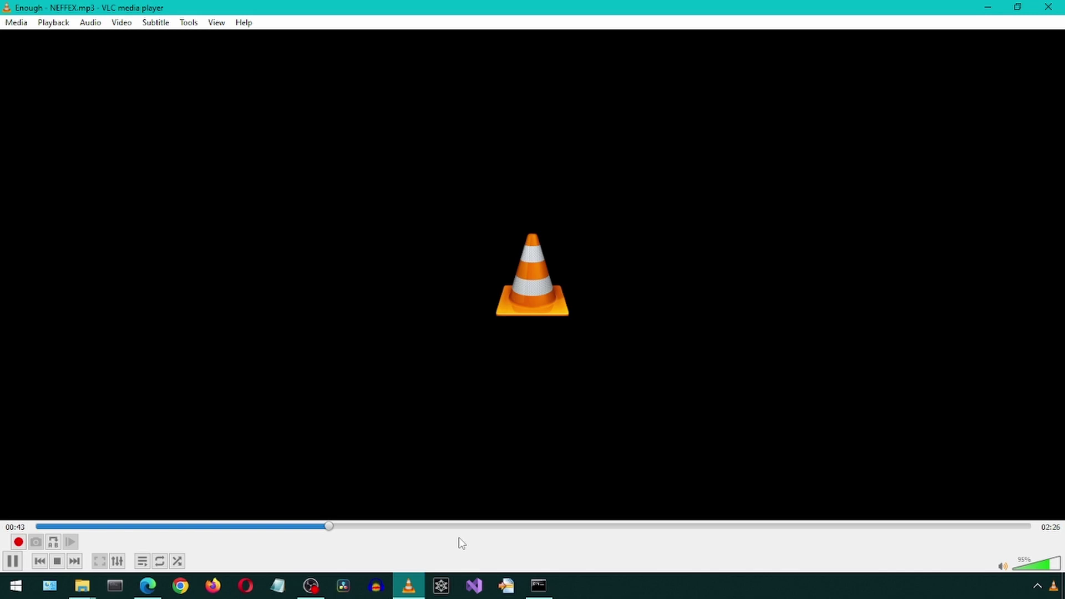
click(1057, 7)
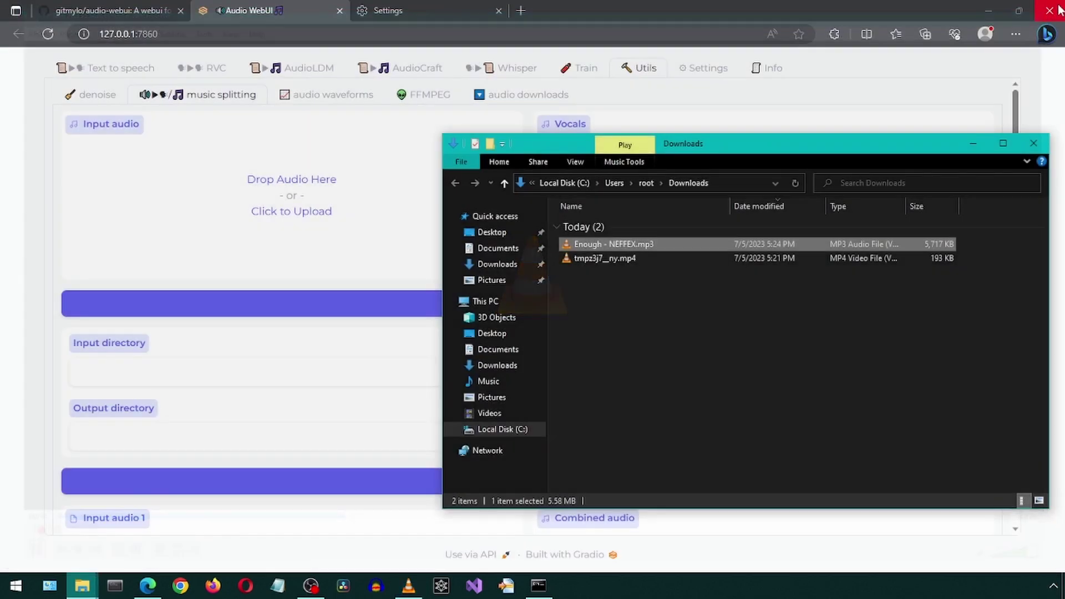
Load Enough - NEFFEX.mp3 into music splitting, preview it to about 0:37, and split it
drag(576, 248, 304, 203)
click(84, 153)
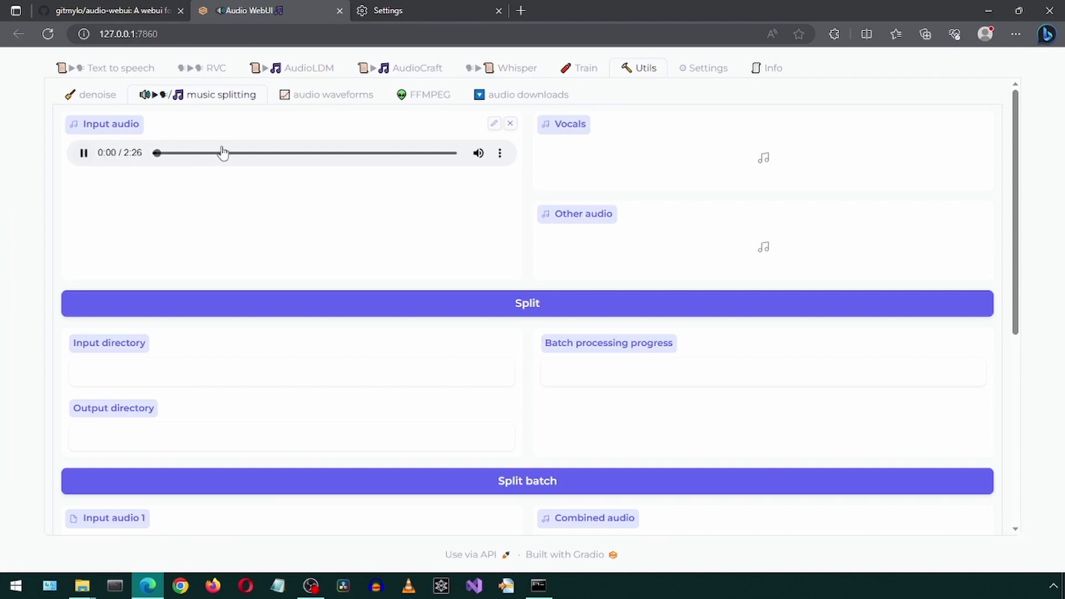
click(231, 153)
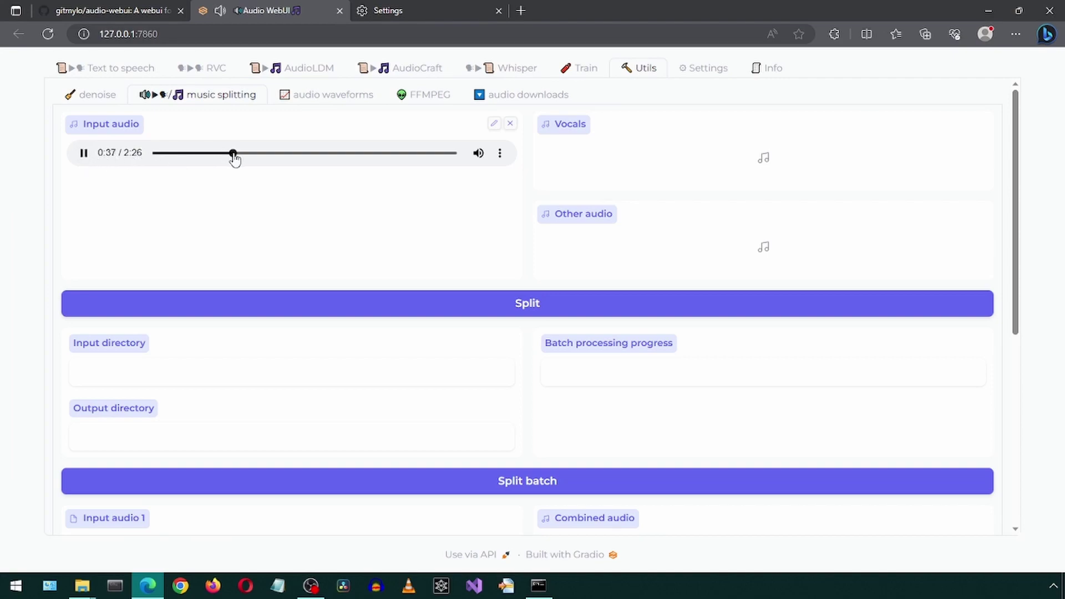
click(83, 154)
click(417, 310)
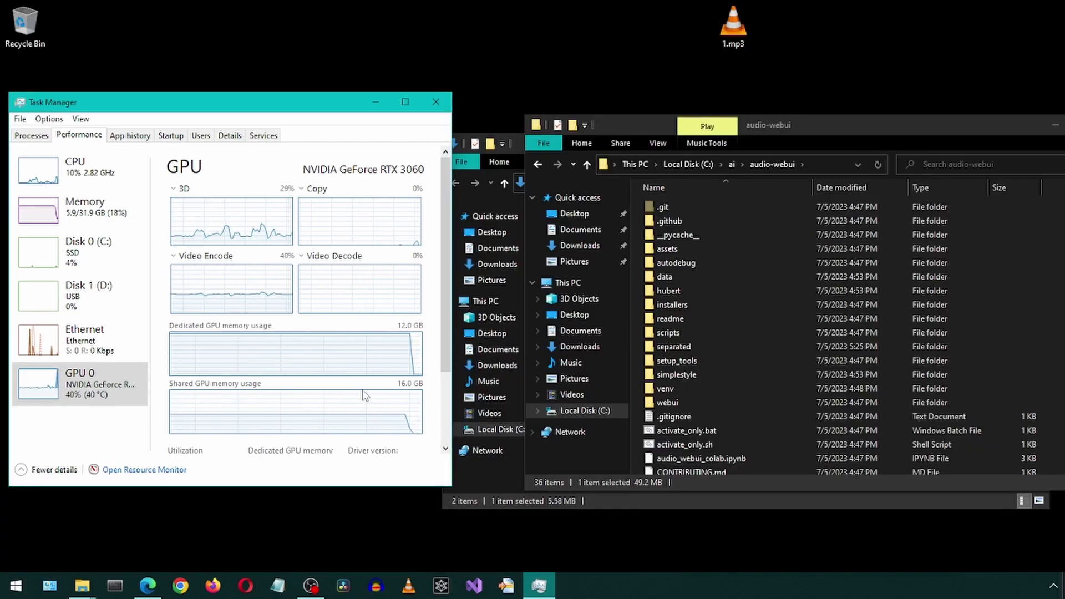
Preview the 2:26 speakeraudio.wav in VLC, seeking to about 1:12, then close the player
click(781, 124)
scroll(754, 267, down, 4)
scroll(748, 300, down, 2)
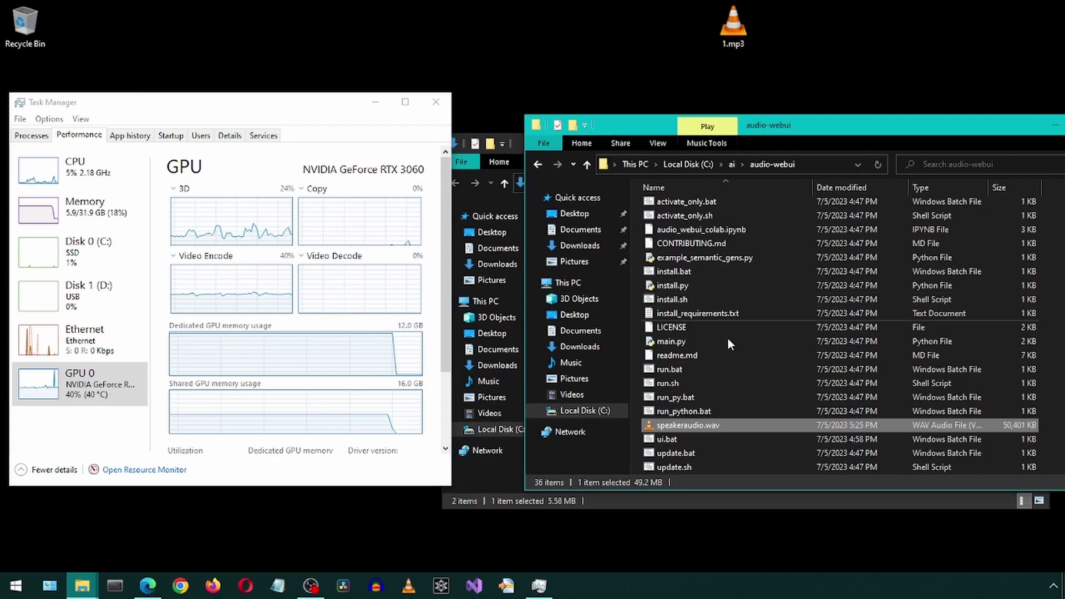
double_click(652, 434)
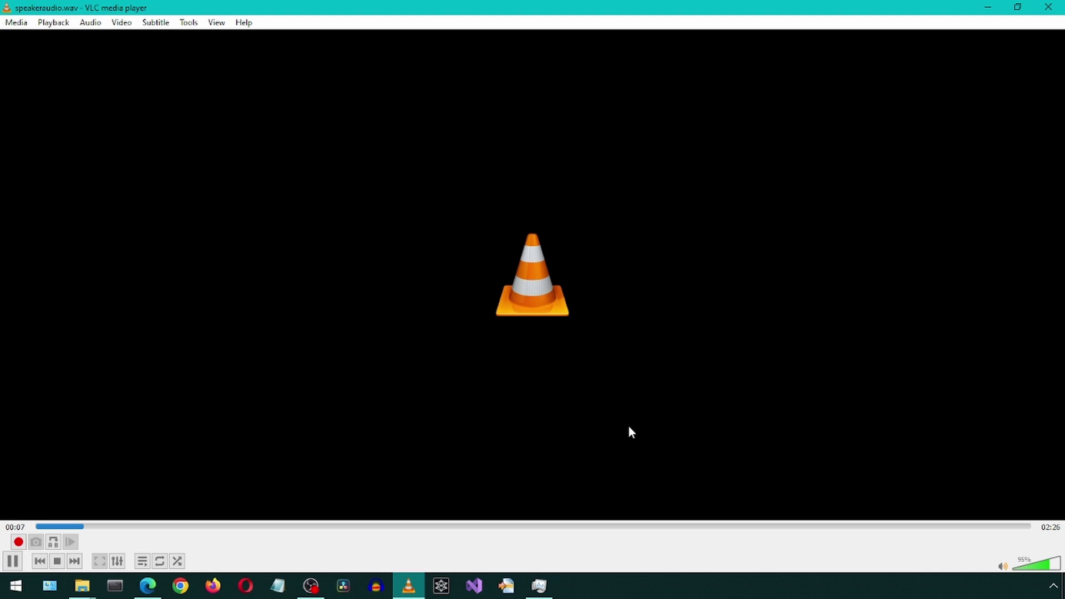
click(309, 528)
click(419, 527)
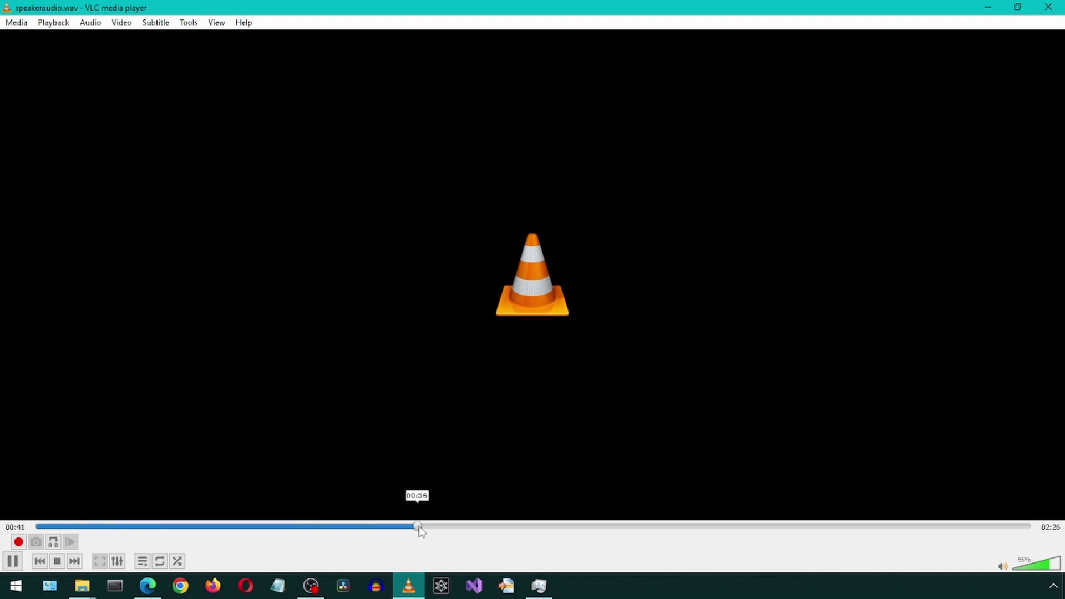
click(524, 528)
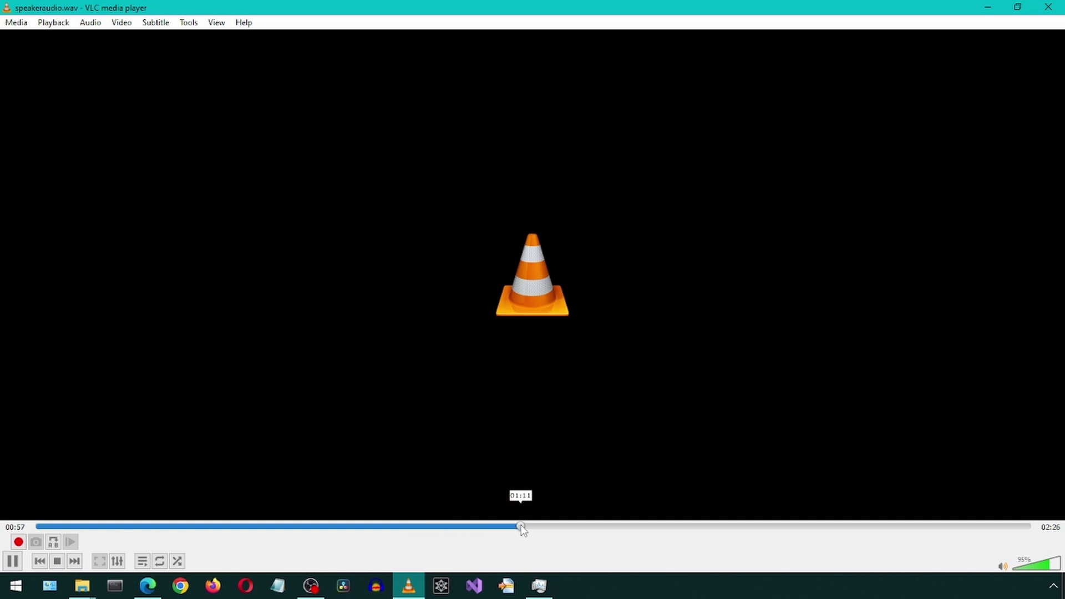
click(1058, 10)
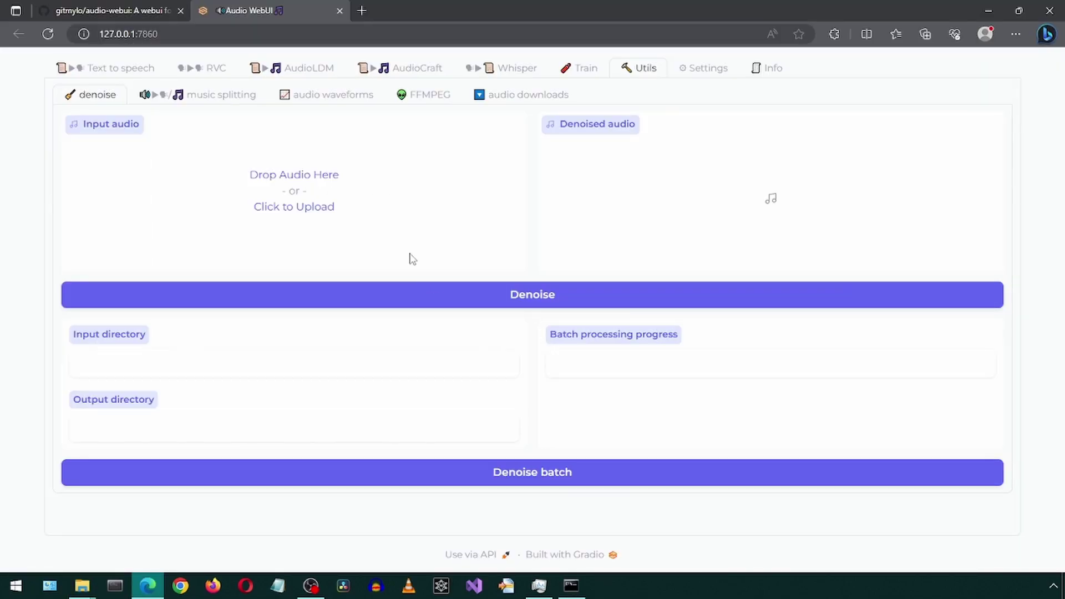
Load 1.mp3 as input audio in the audio waveforms utility and play it back
click(219, 93)
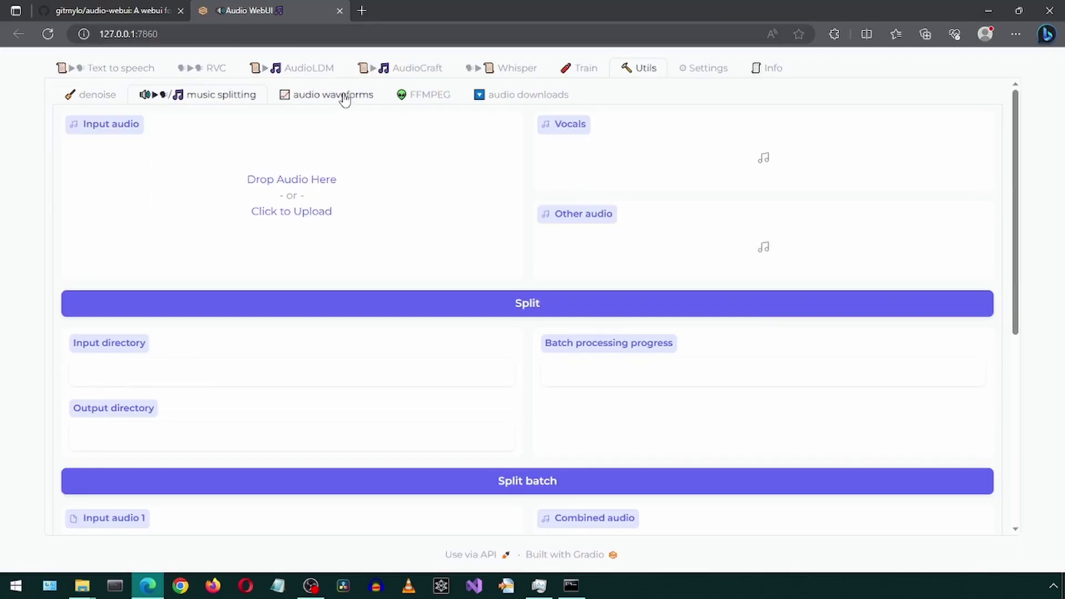
click(341, 98)
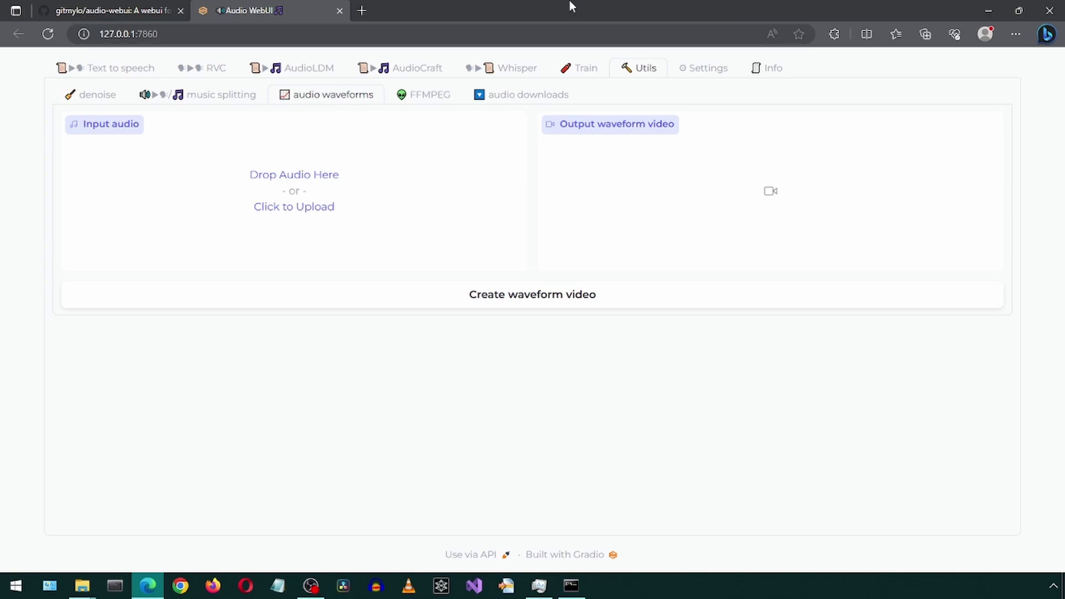
drag(574, 5, 426, 5)
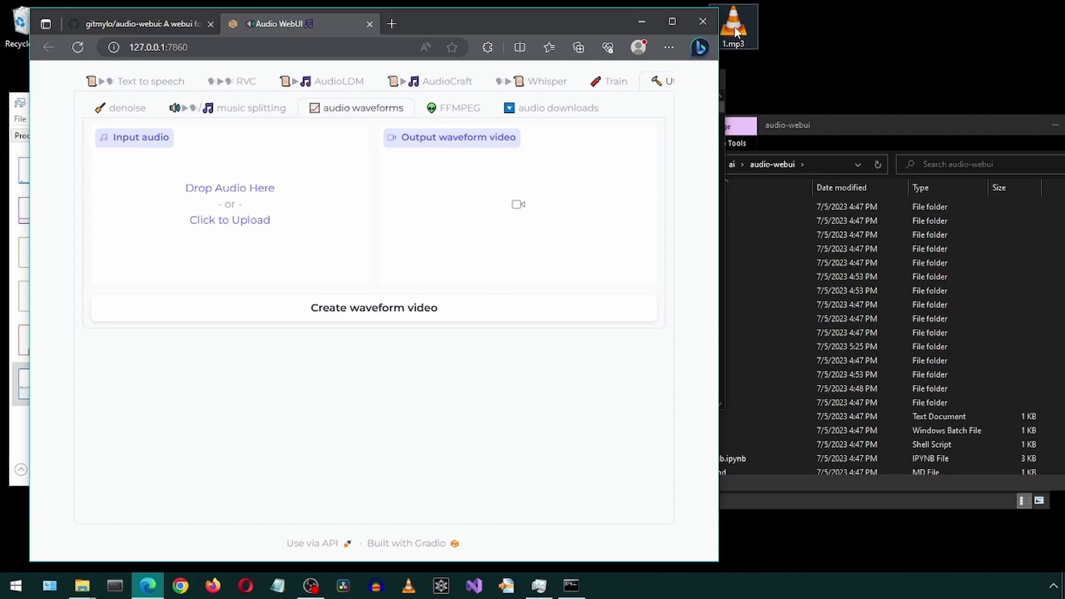
drag(733, 30, 298, 261)
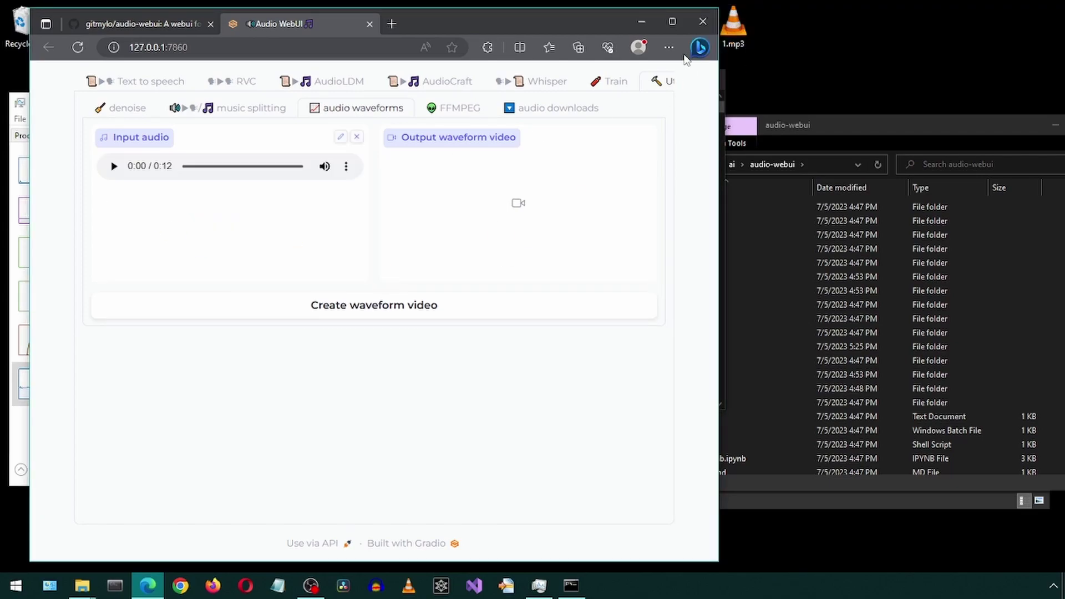
click(671, 23)
click(84, 153)
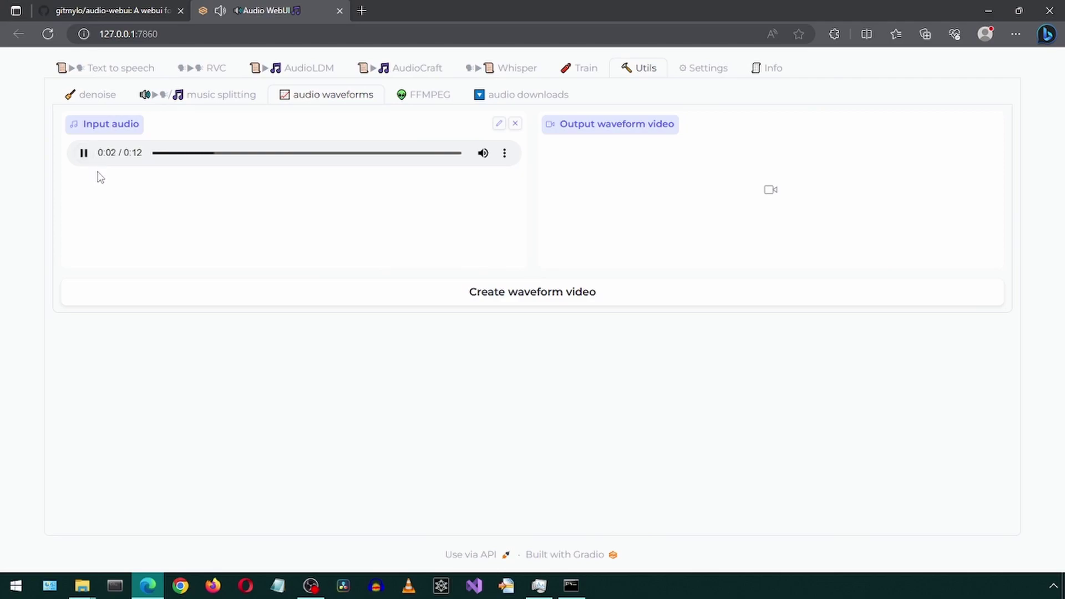
click(84, 153)
Generate a 12-second waveform video from 1.mp3, checking progress in the terminal
click(502, 303)
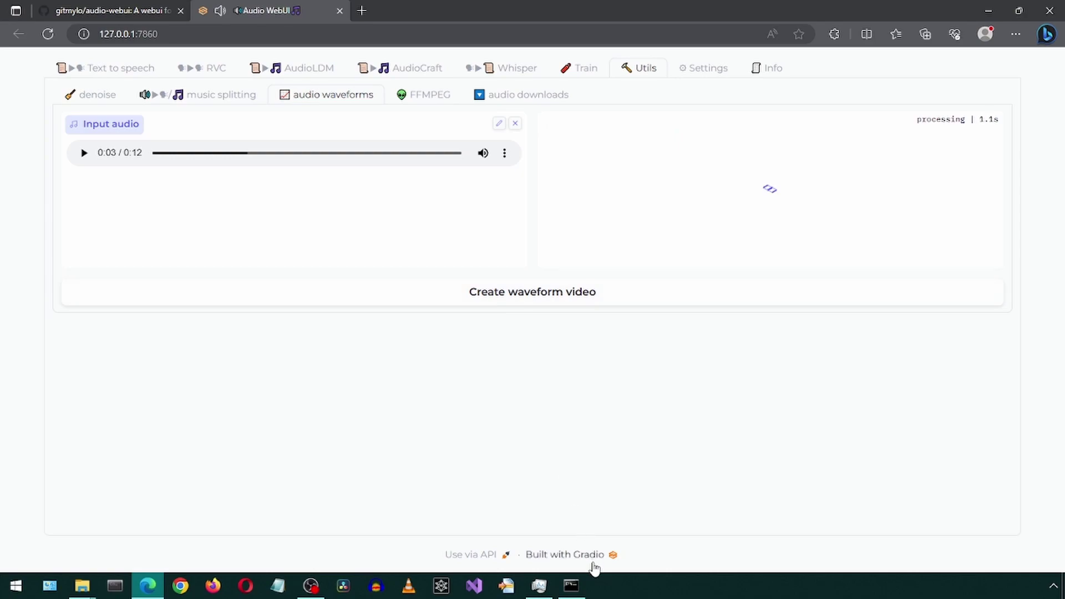
click(572, 585)
click(572, 586)
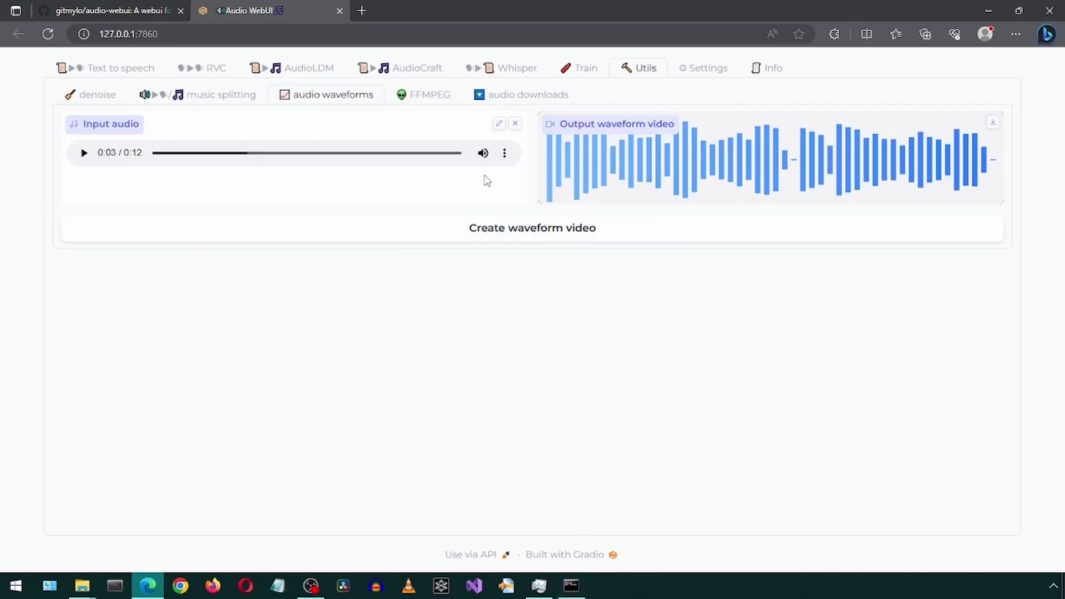
mouse_move(552, 186)
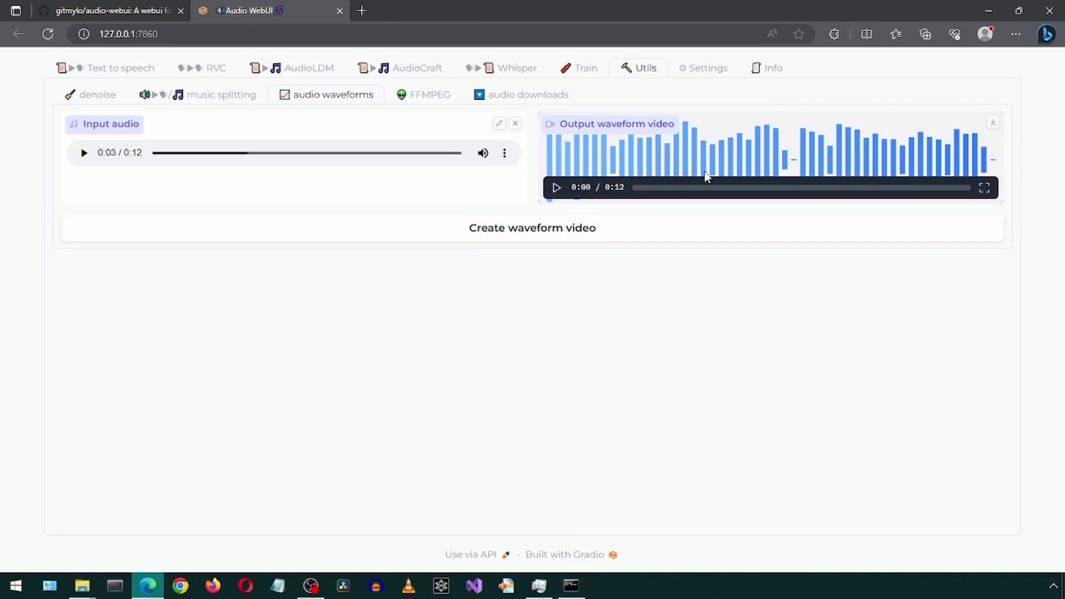
mouse_move(802, 160)
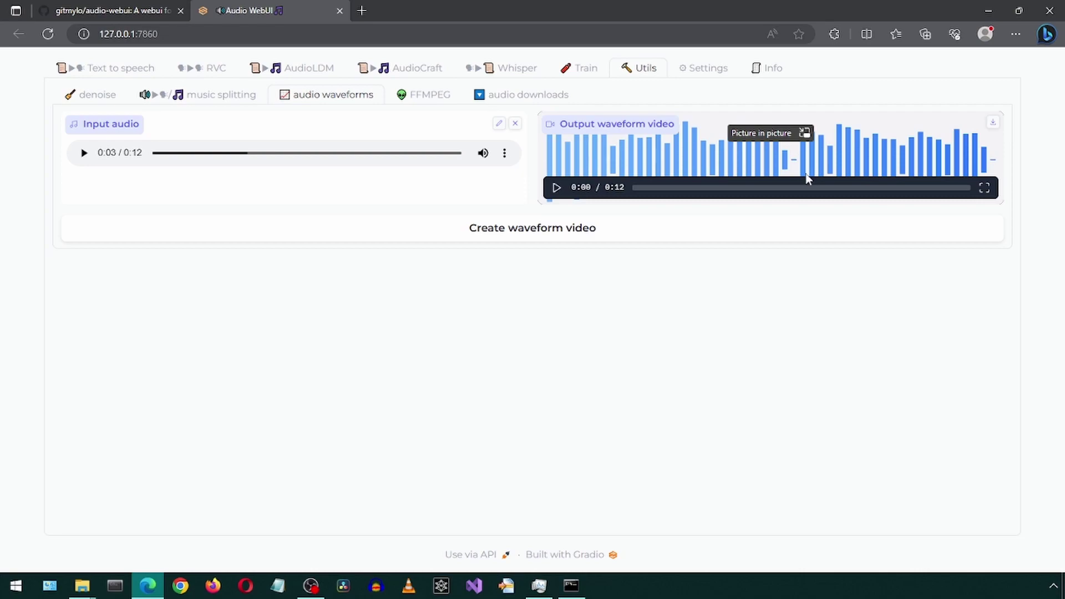
Play the waveform video, then preview audio-ui.mp4 and load it into the FFMPEG utility
click(556, 187)
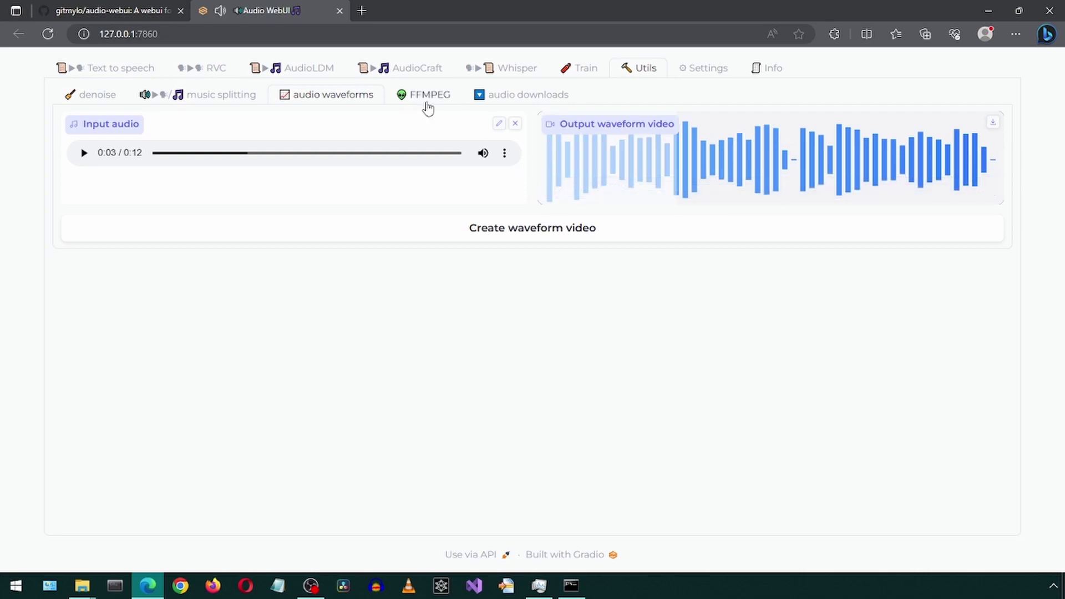
click(425, 106)
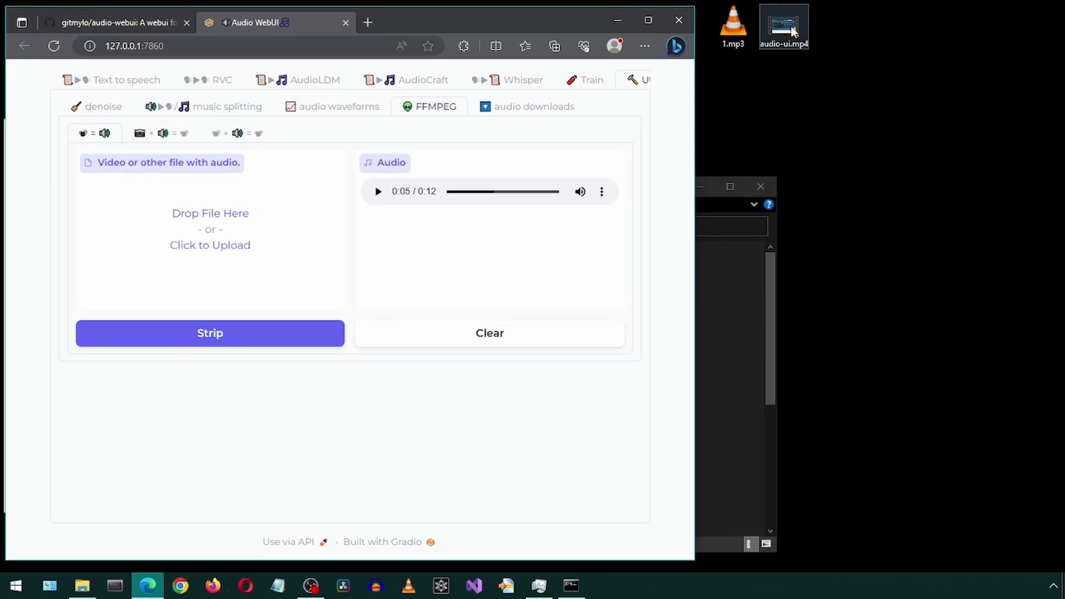
double_click(784, 27)
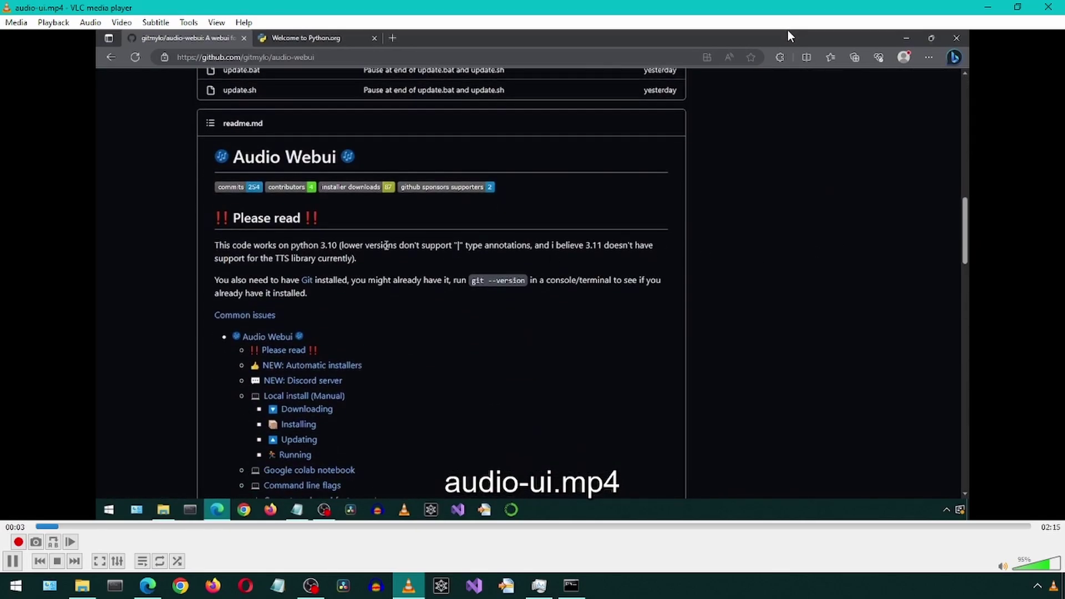
click(1048, 7)
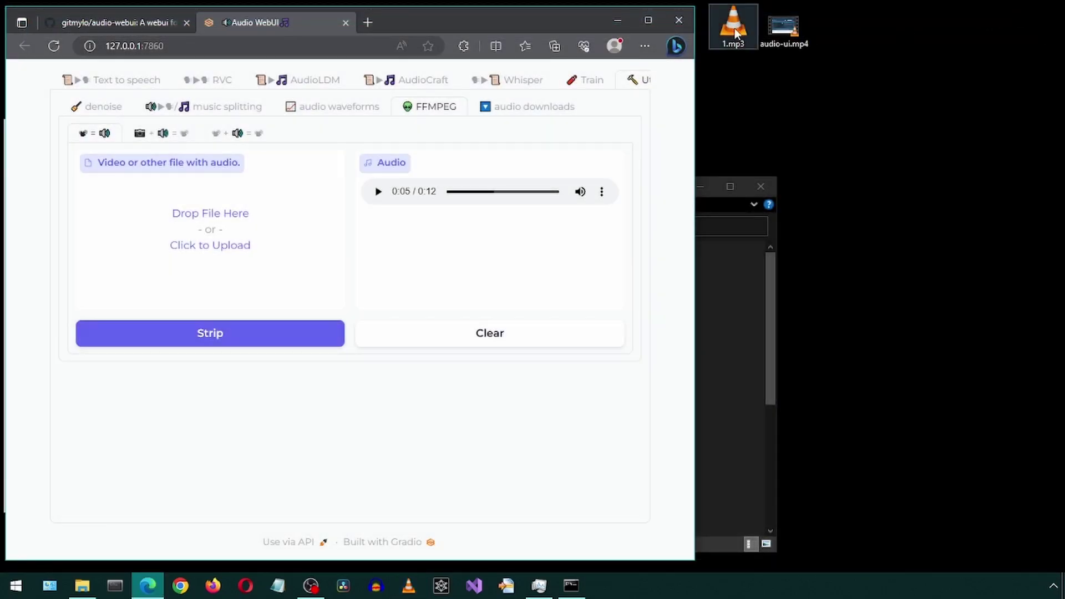
drag(784, 28, 166, 228)
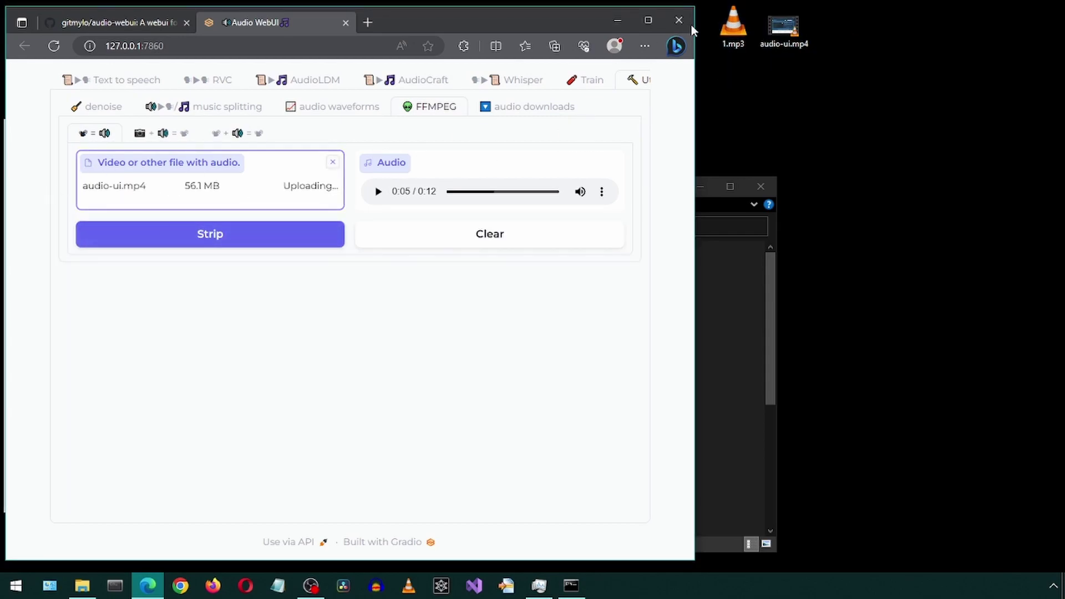
click(645, 21)
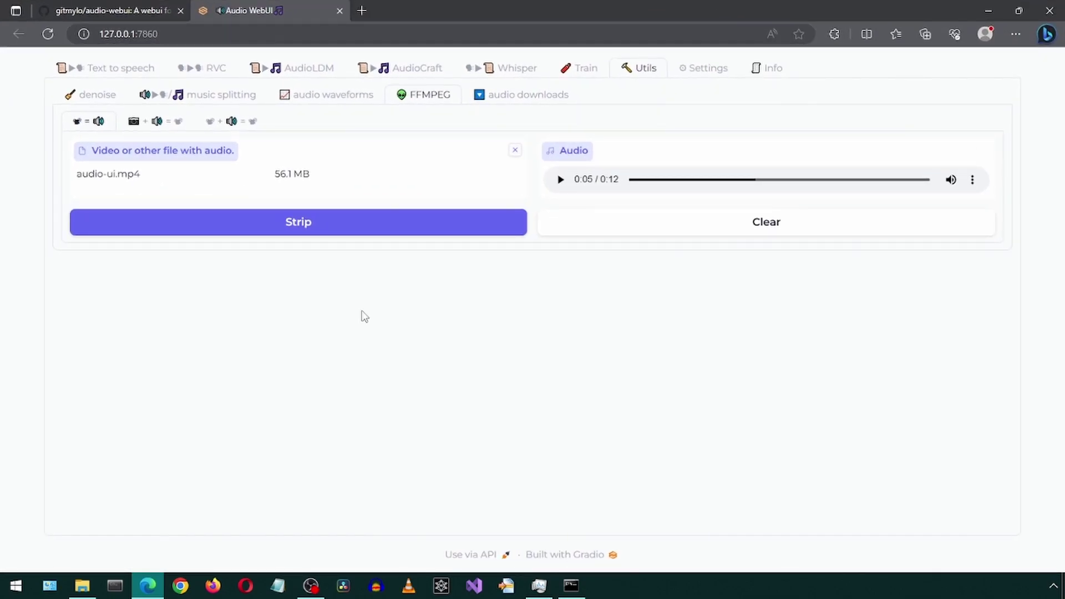
Strip the 2:15 audio track from audio-ui.mp4 and play it to about 1:24
click(325, 230)
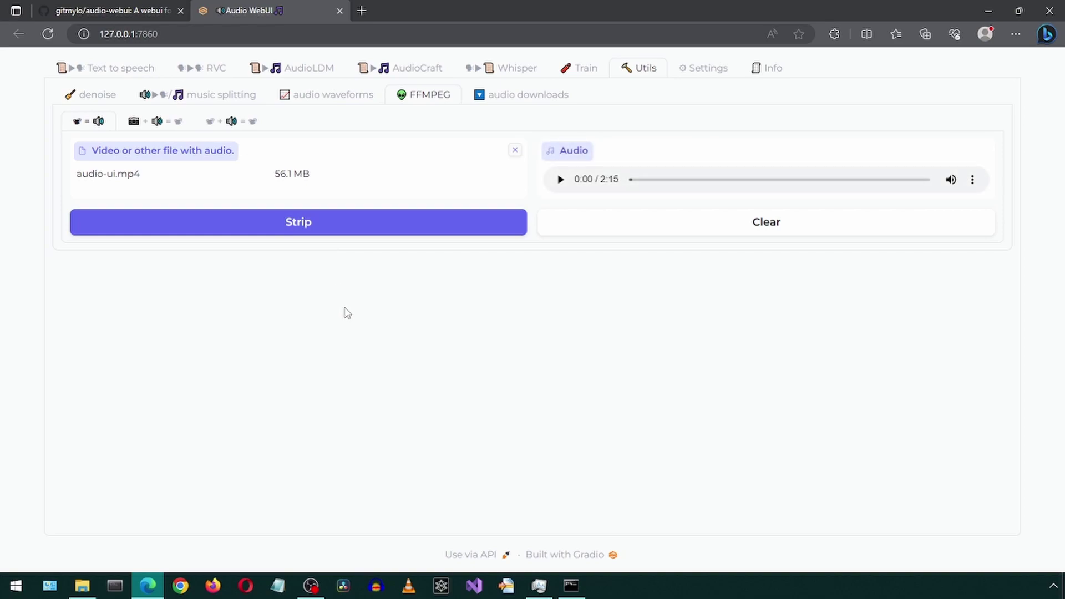
click(560, 180)
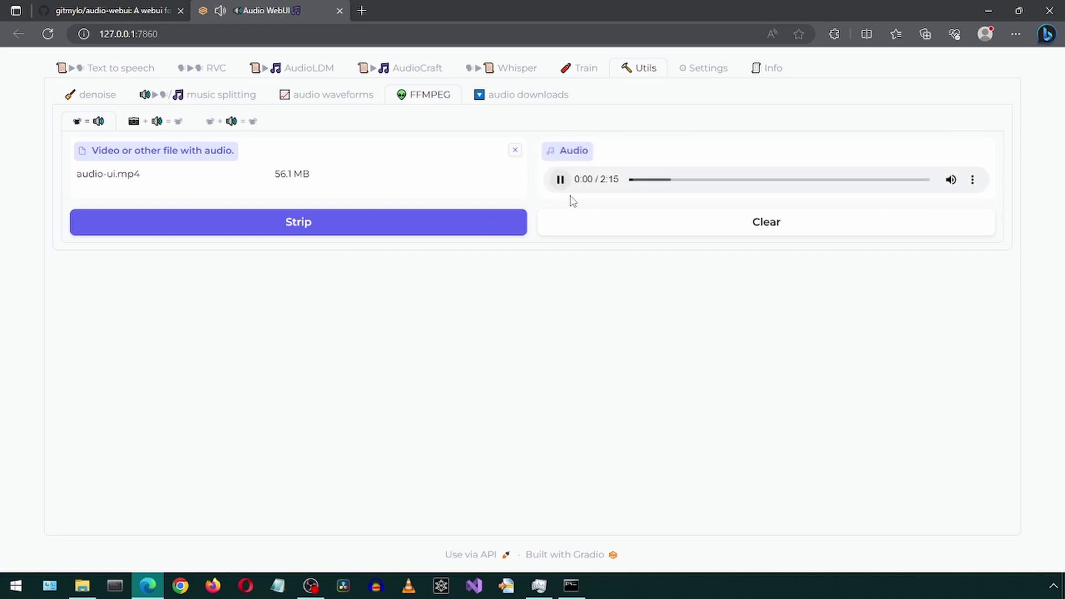
click(656, 180)
click(693, 182)
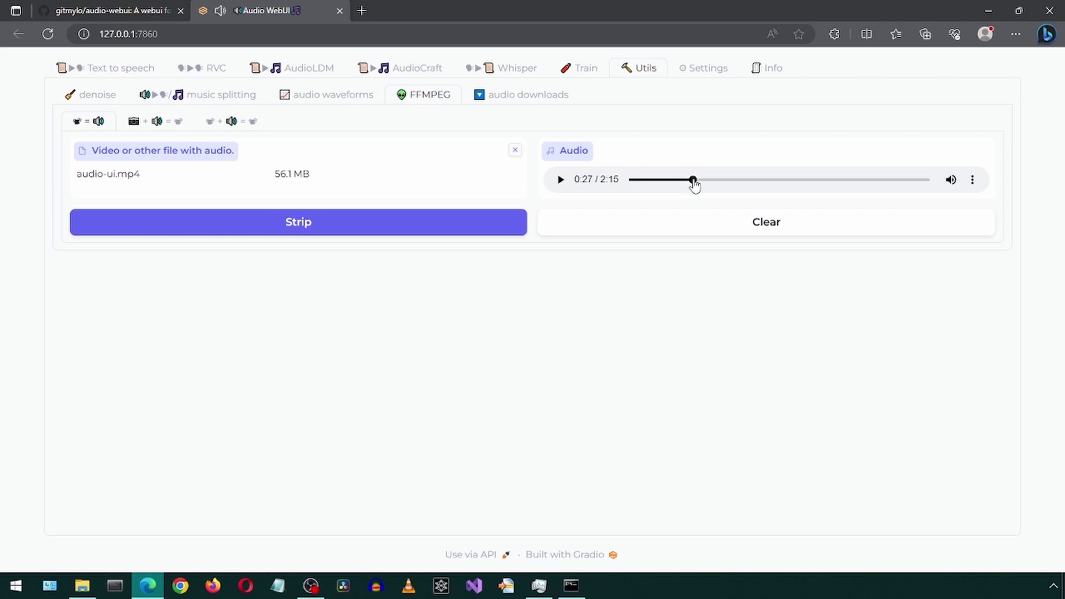
click(734, 183)
click(815, 182)
click(560, 181)
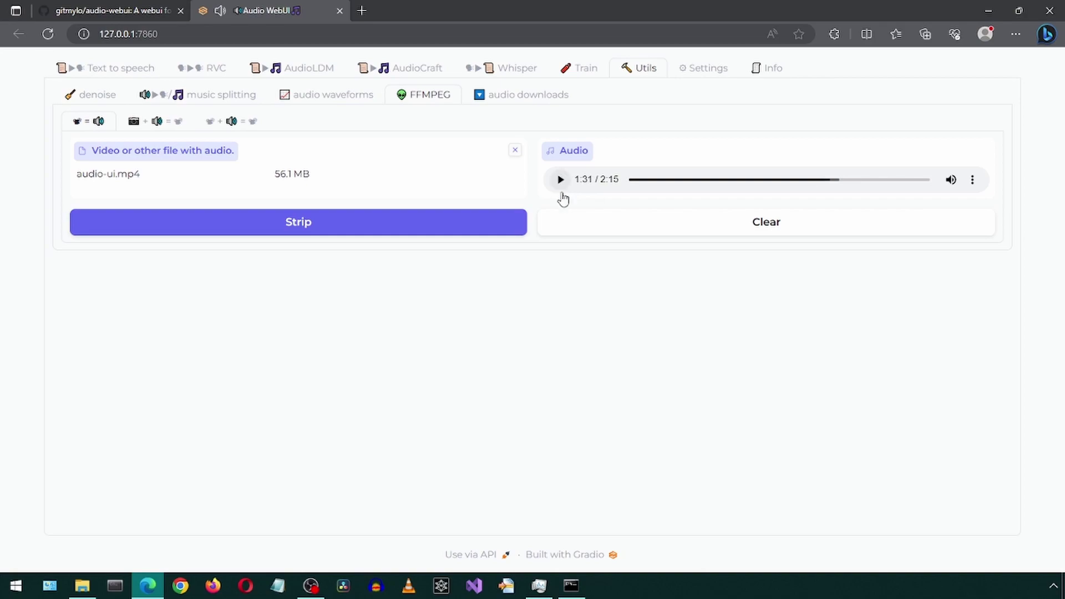
click(141, 127)
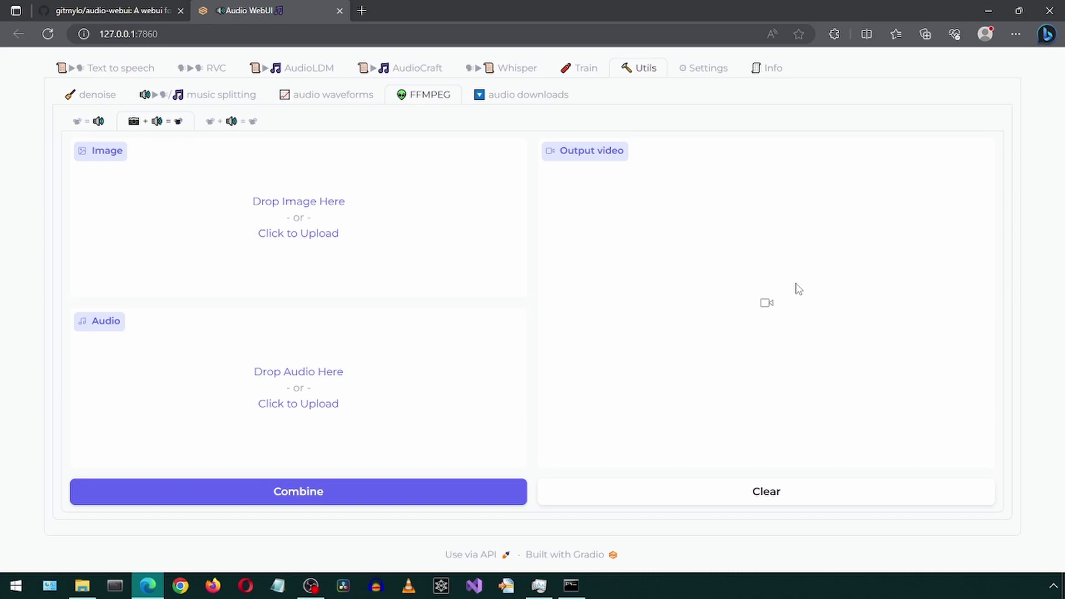
Combine kekw.png with the 12-second 1.mp3 into a 12-second output video
click(1019, 11)
drag(885, 28, 154, 258)
double_click(732, 33)
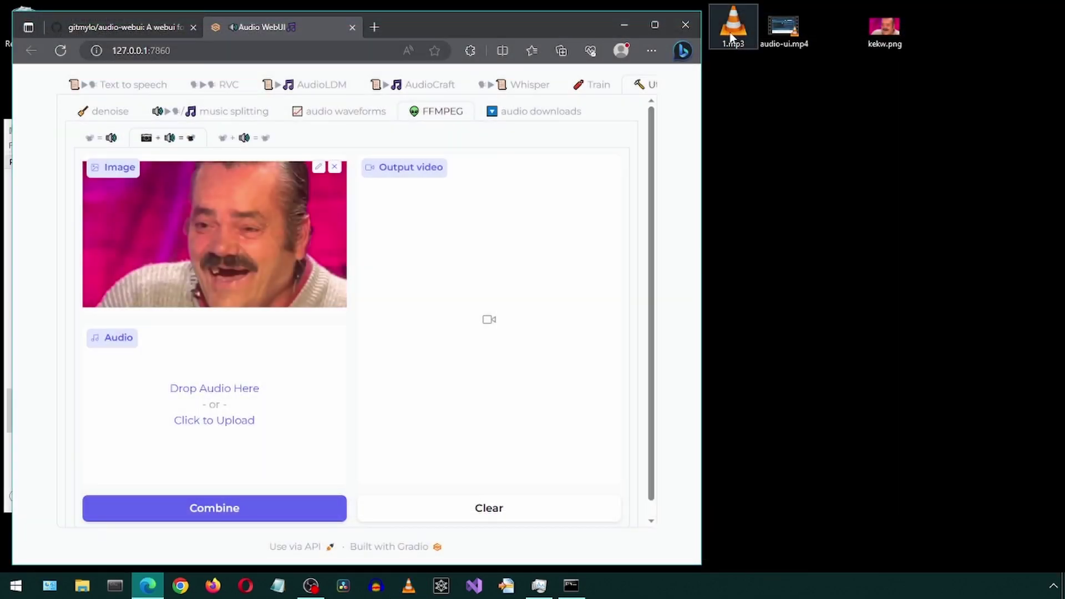
drag(731, 38, 221, 388)
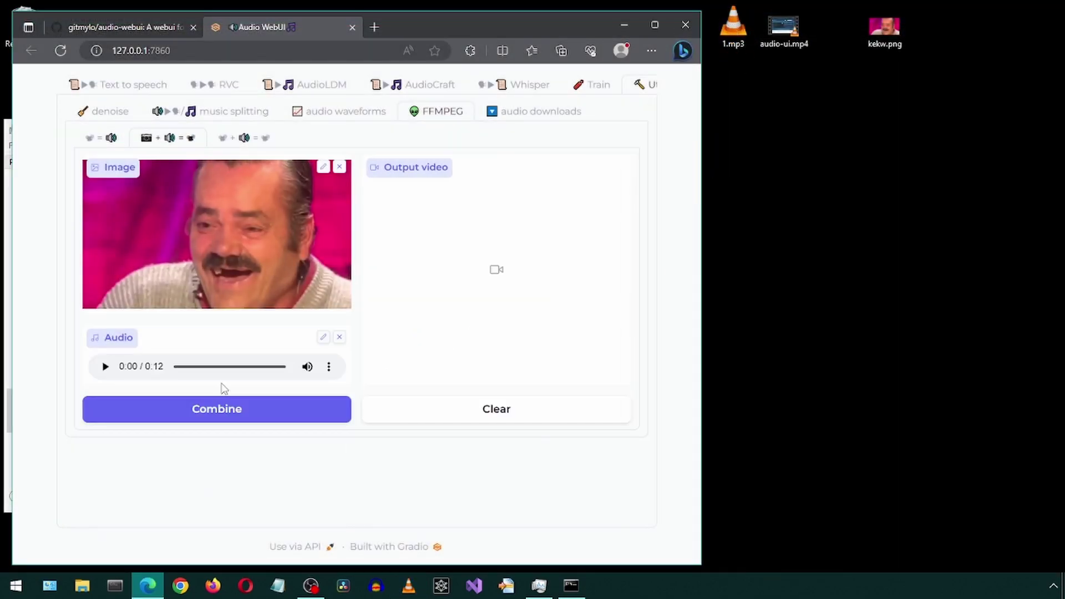
click(655, 24)
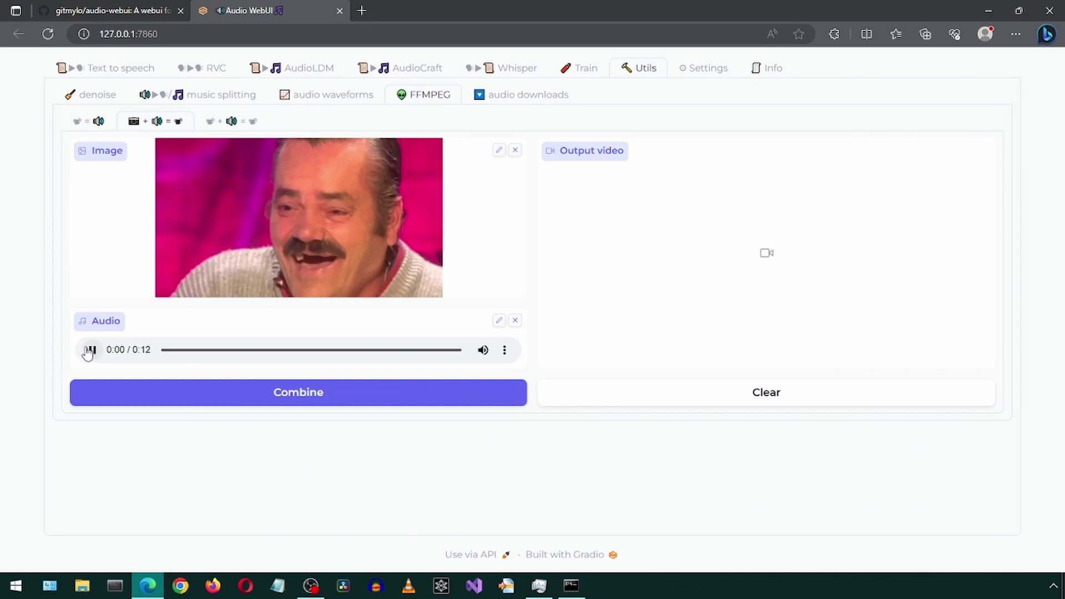
click(92, 351)
click(92, 350)
click(297, 400)
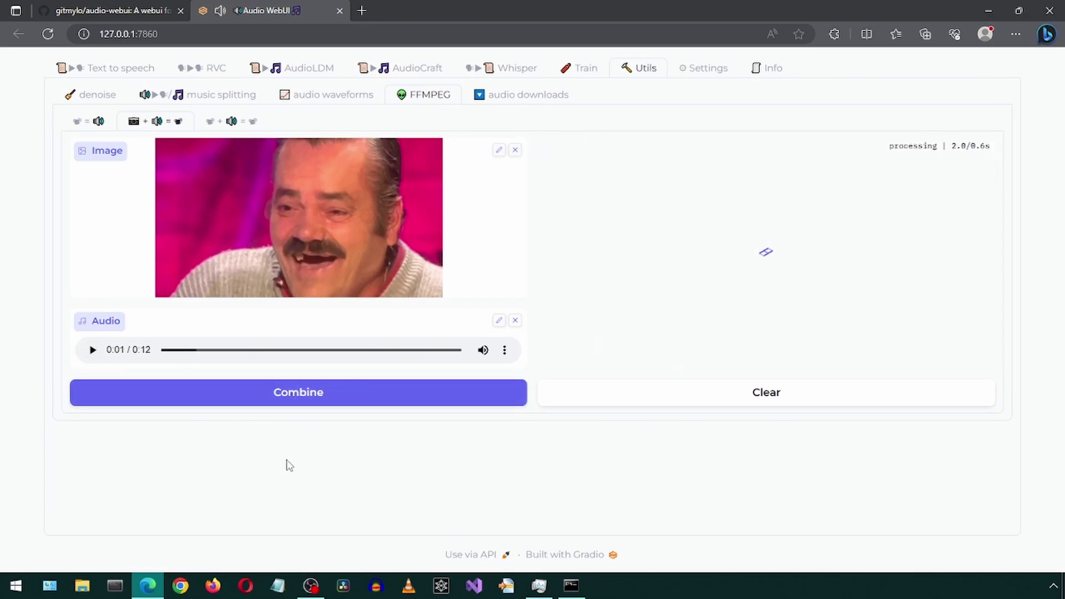
mouse_move(557, 379)
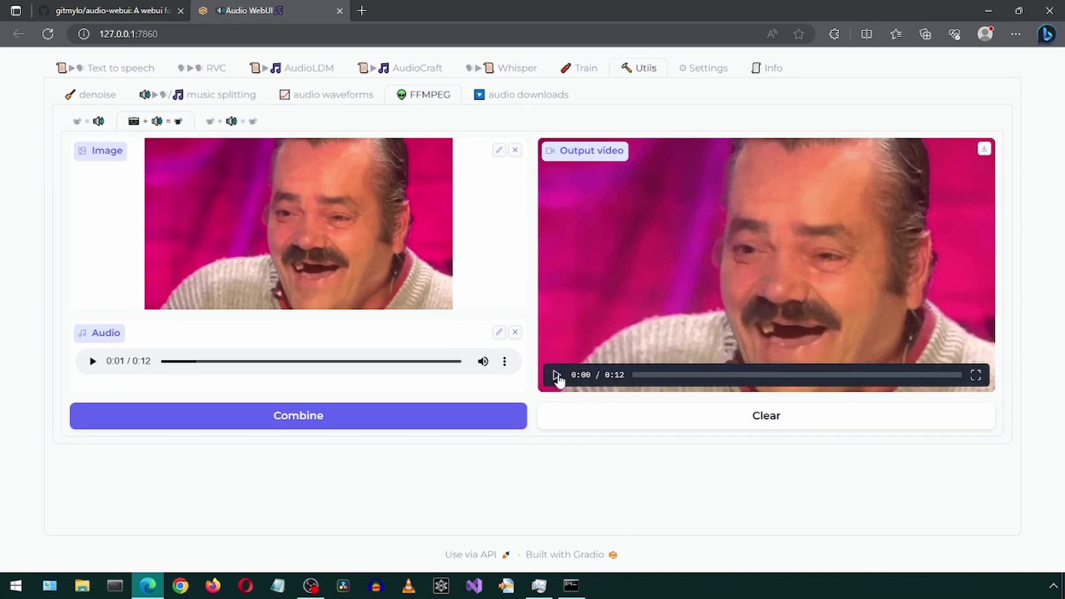
Download the combined video as tmpz1b5esoq.mp4, play it in VLC, and return to Audio WebUI
click(984, 151)
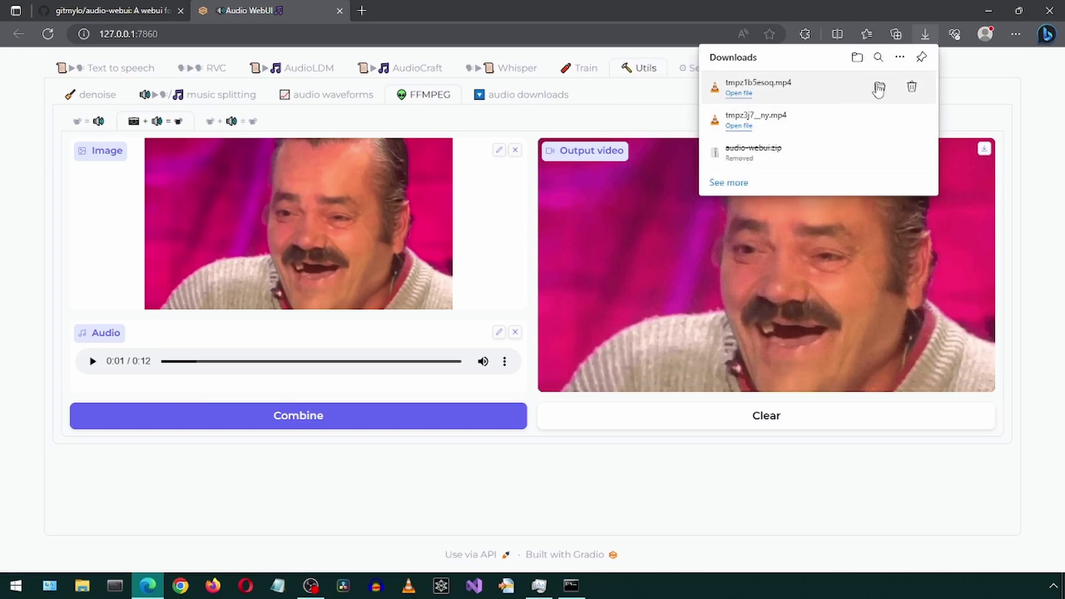
click(878, 88)
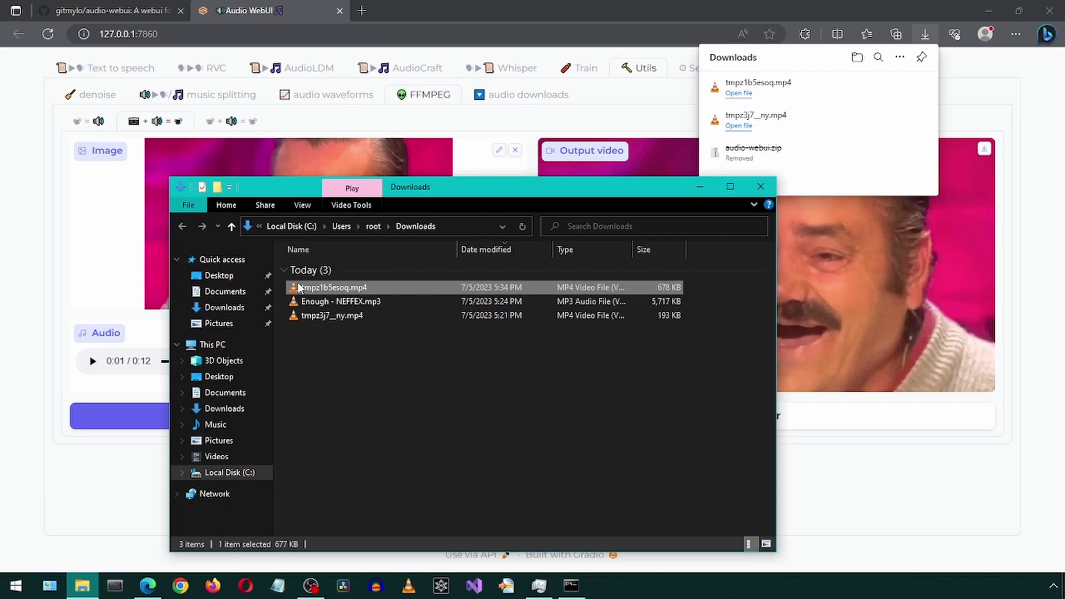
double_click(298, 288)
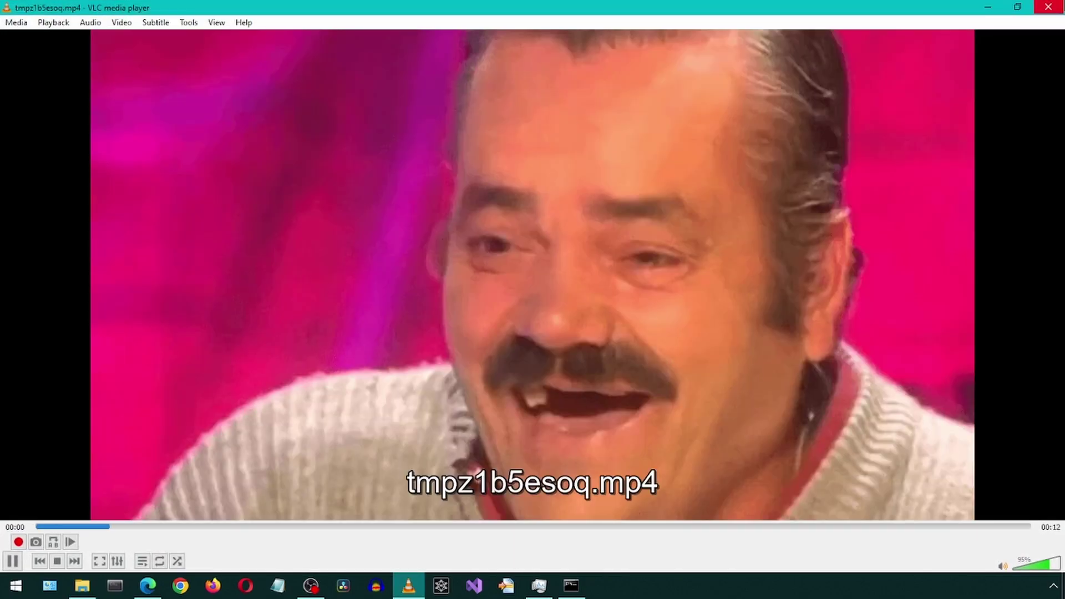
click(1048, 6)
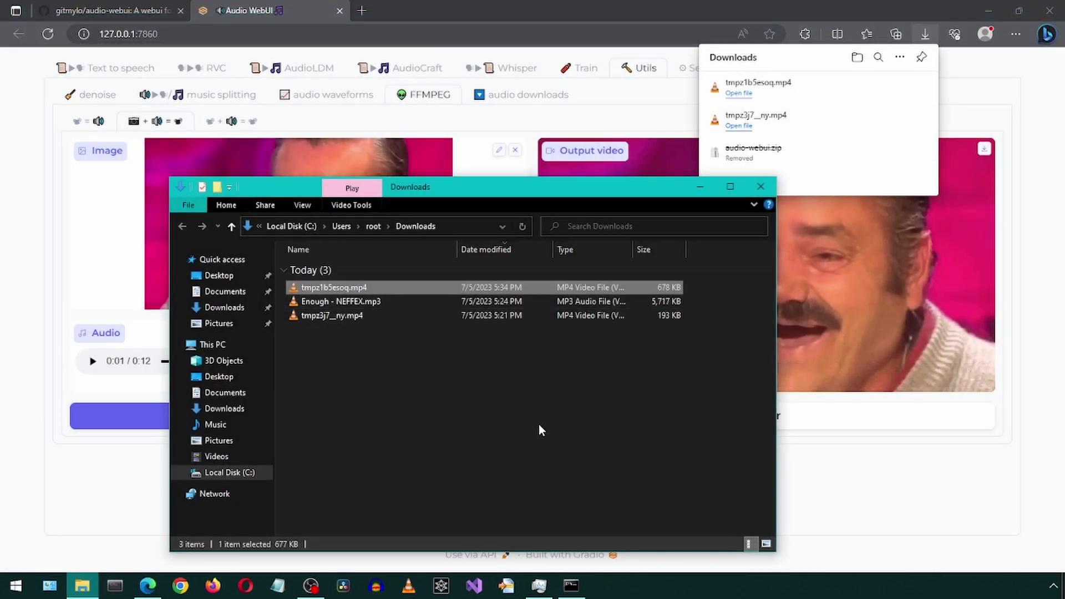
click(3, 371)
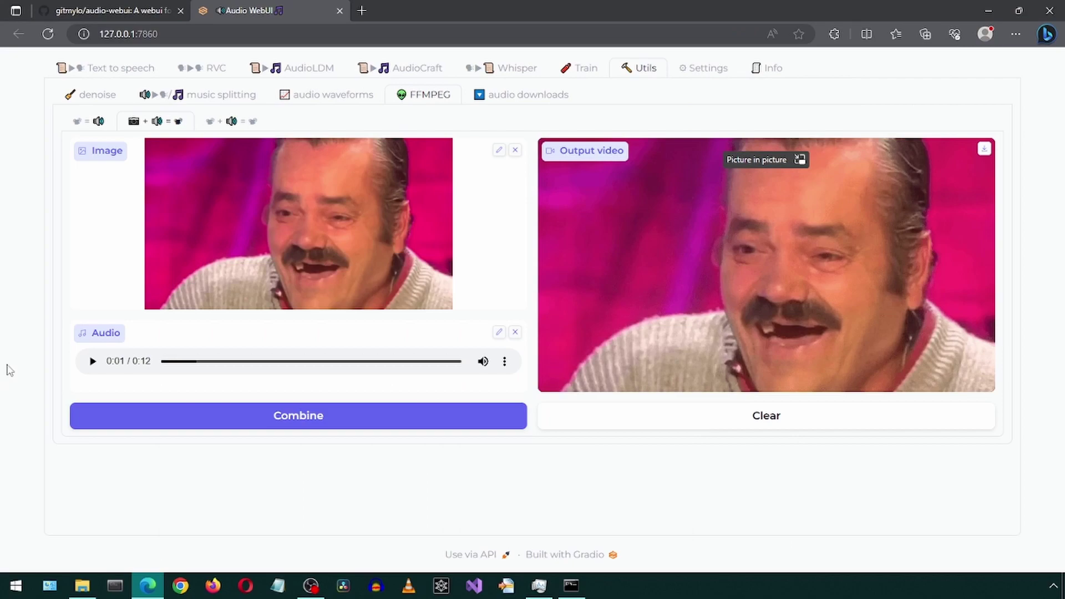
Switch to the FFMPEG video + audio = video combining tool
click(238, 124)
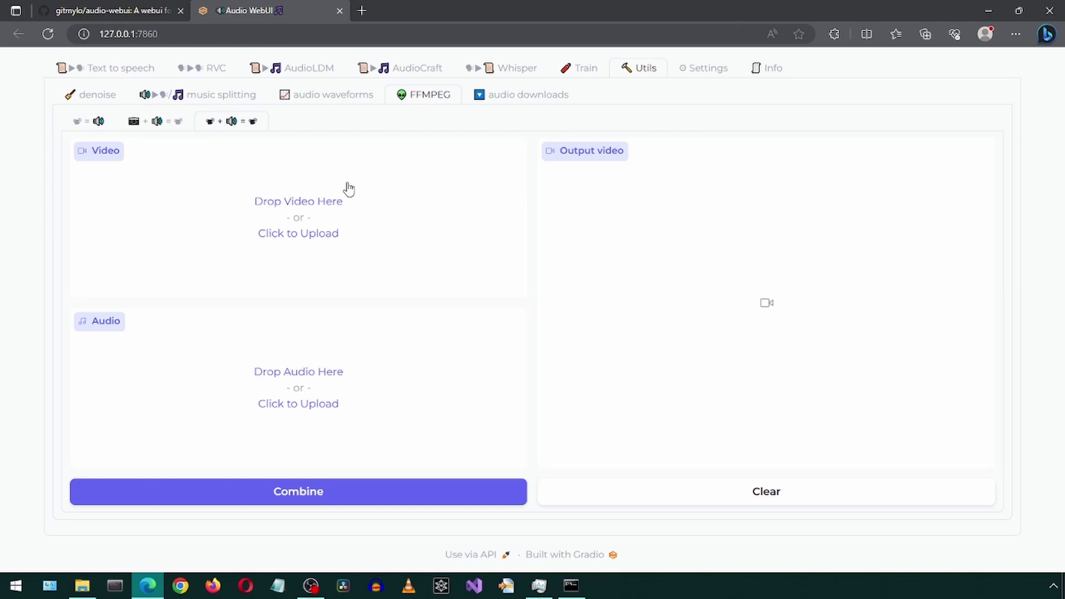
Download the pasted YouTube link's audio (22.9 MB) with source type youtube, then view its downloads folder
click(529, 97)
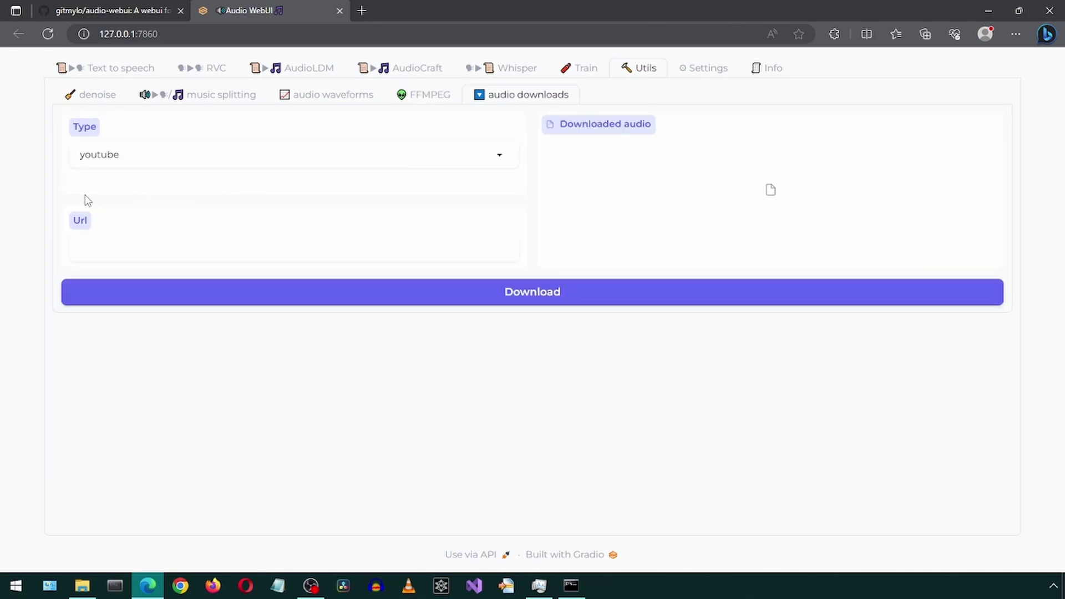
click(138, 160)
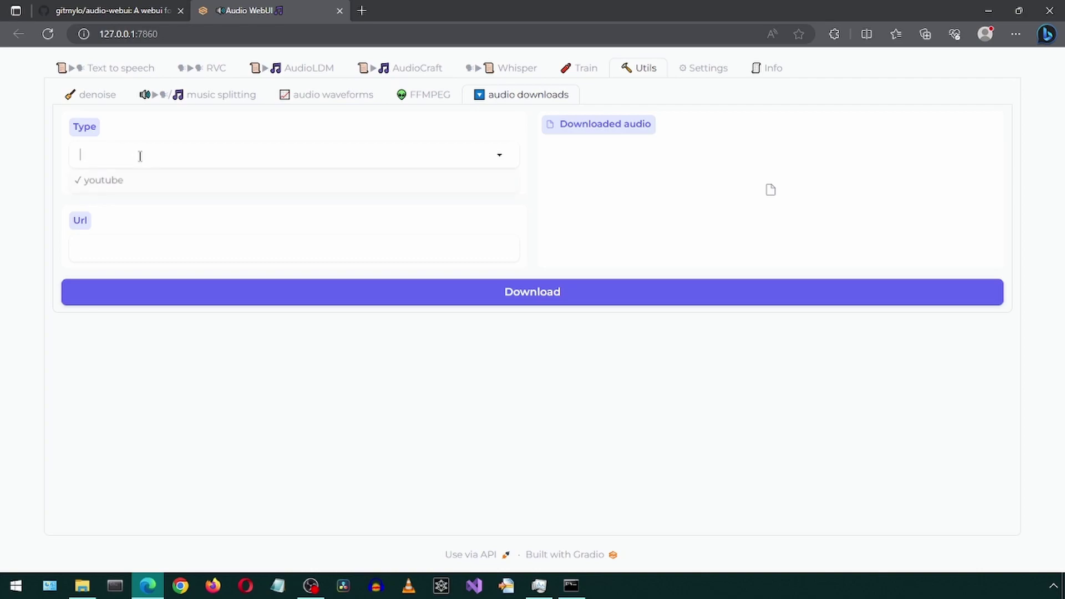
click(93, 178)
text(https://www.youtube.com/watch?v=vAryOoNDVCo)
click(250, 297)
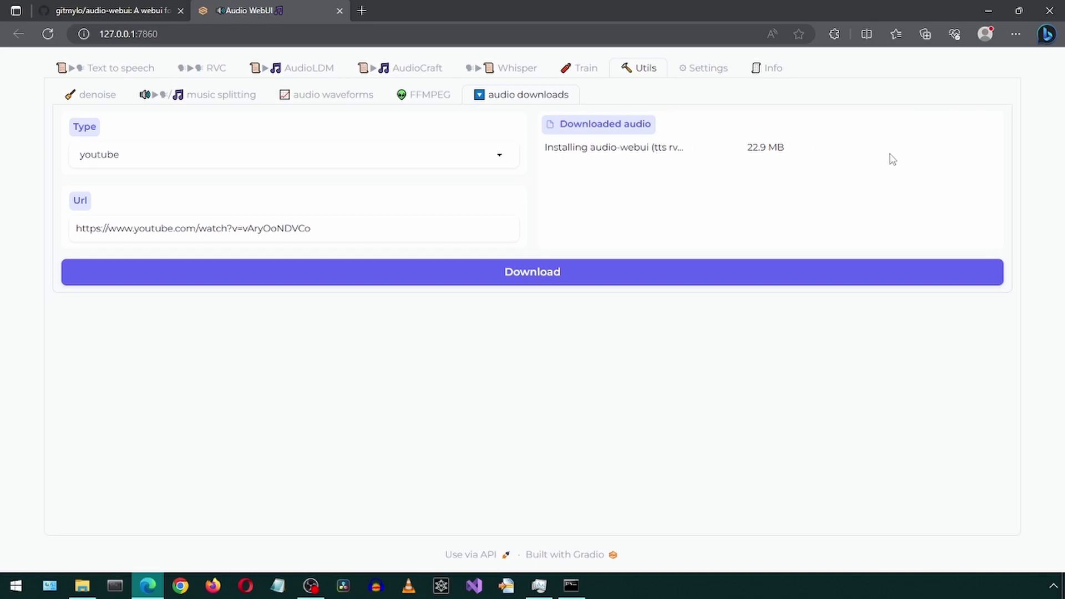
key(alt+Tab)
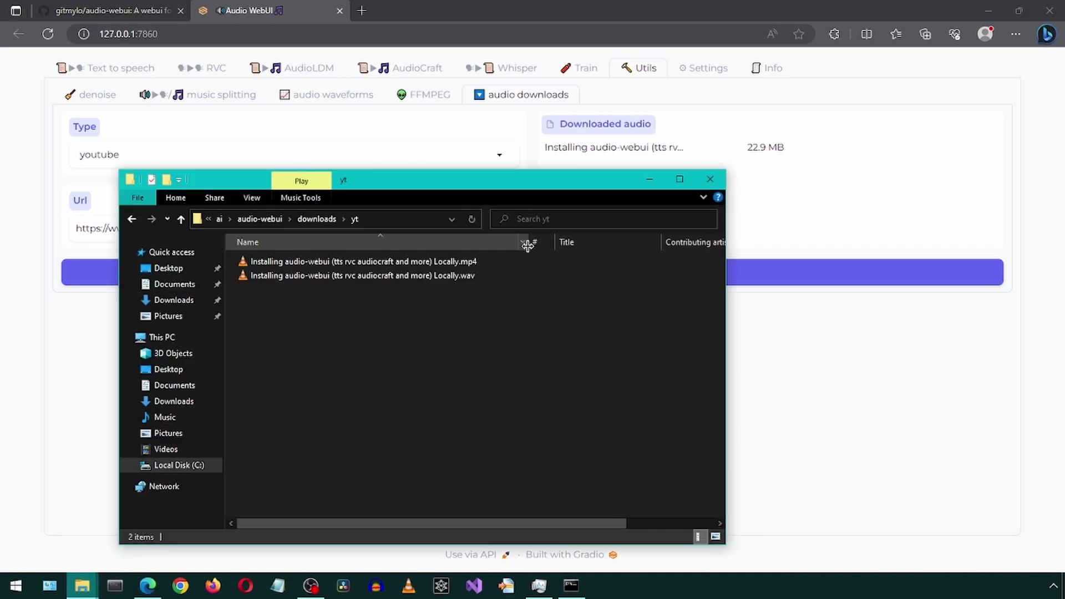
Preview the downloaded 2:15 mp4 and wav in VLC, seeking to about 1:16, then close it
double_click(333, 261)
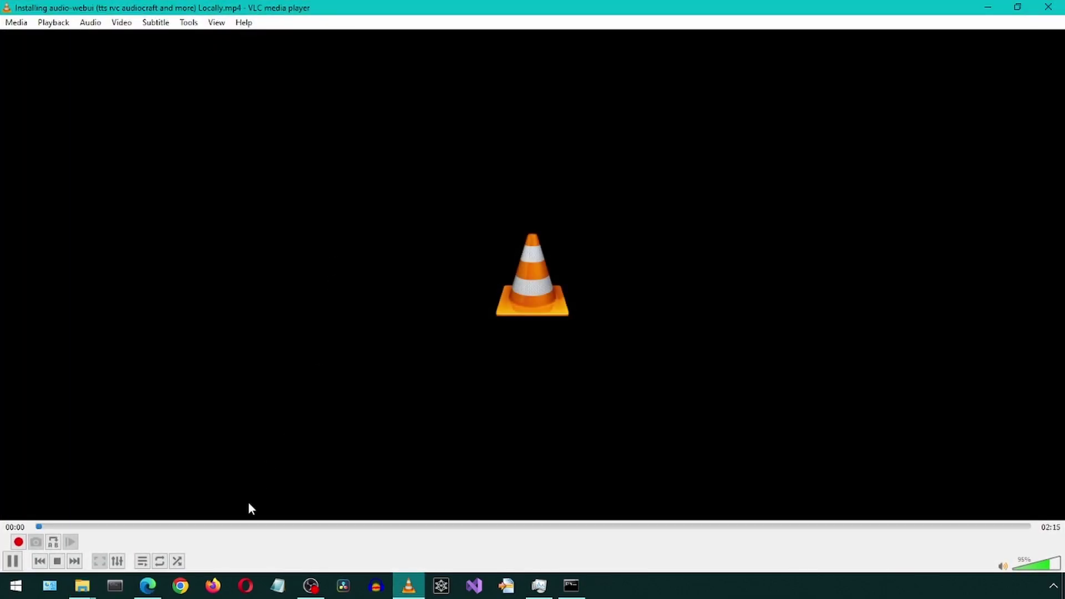
click(256, 526)
click(362, 526)
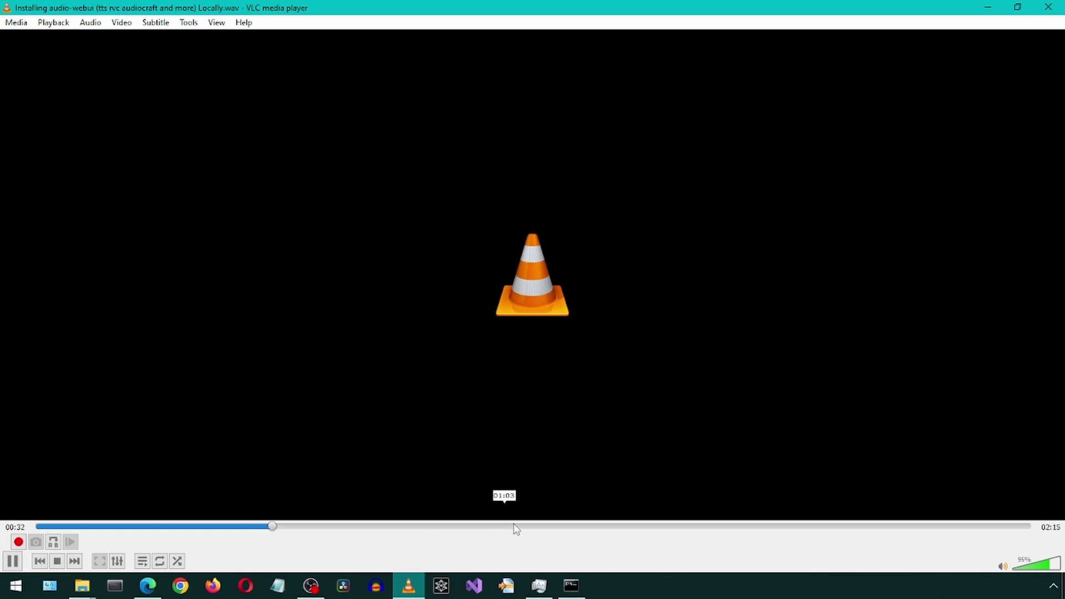
click(598, 526)
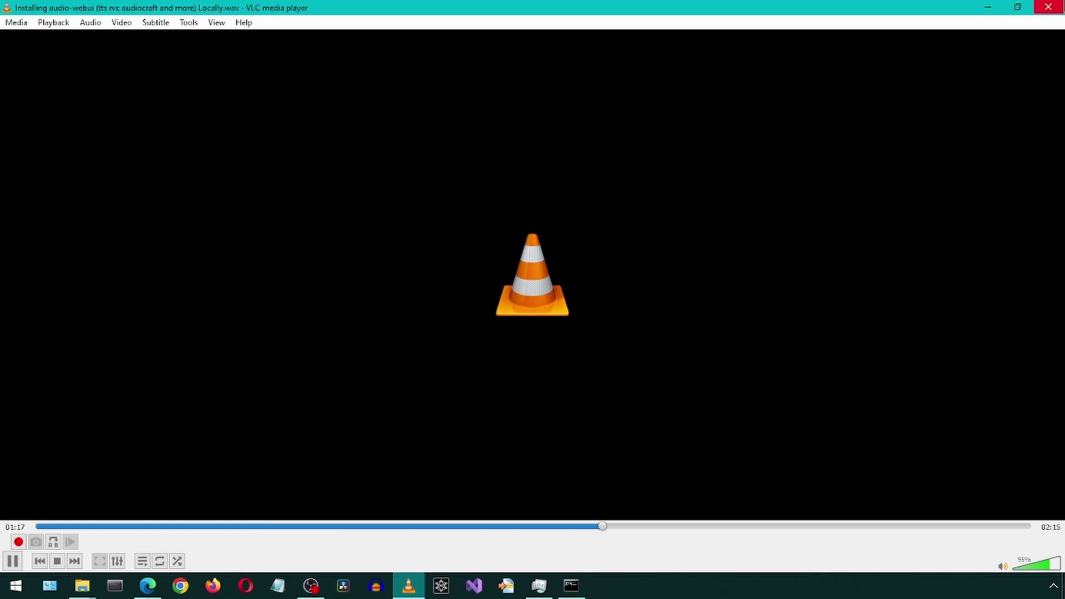
click(1048, 7)
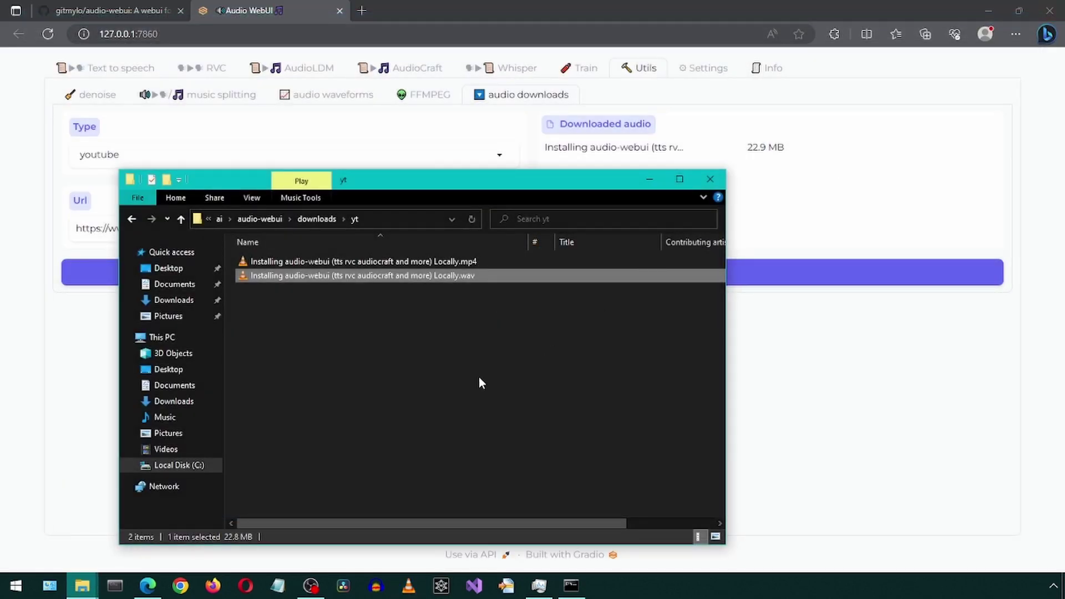
Create a v2 40k training workspace named test
click(5, 361)
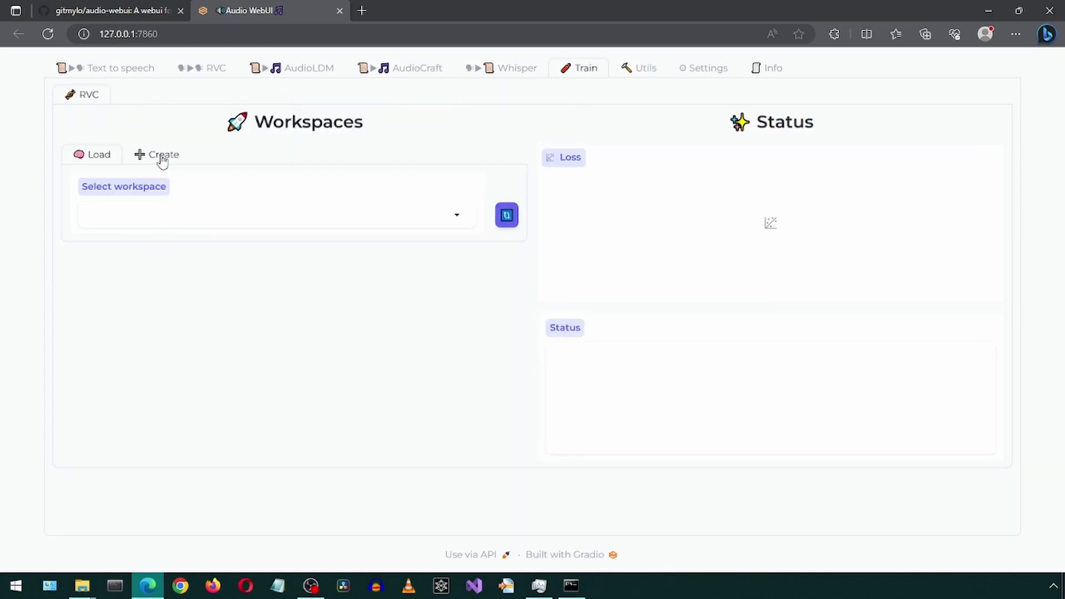
click(163, 157)
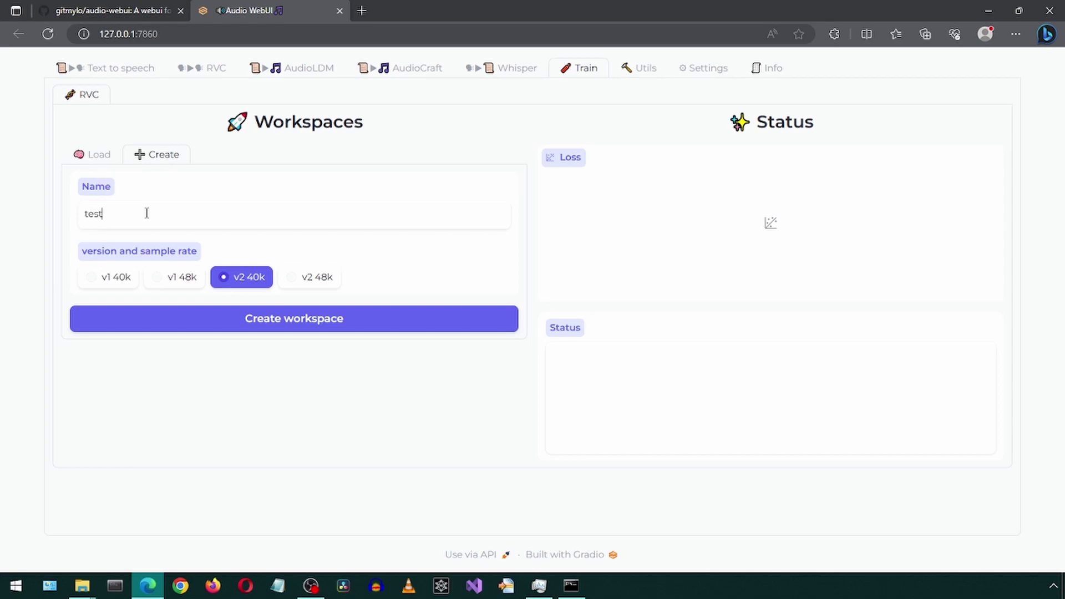
click(296, 324)
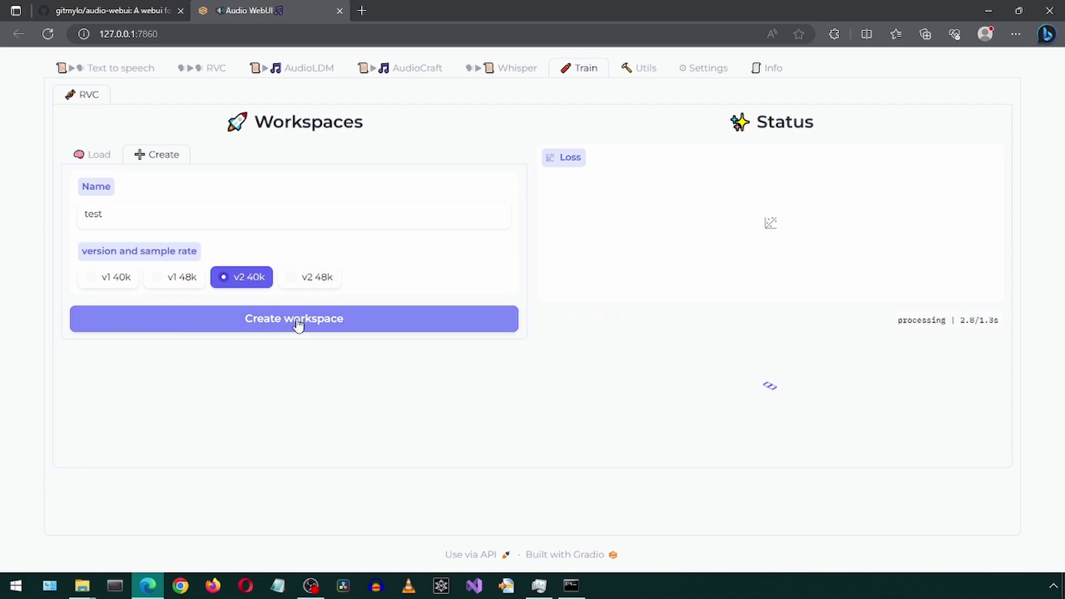
Set the Dataset path to the copied folder C:\Users\root\Desktop\audio
click(1019, 11)
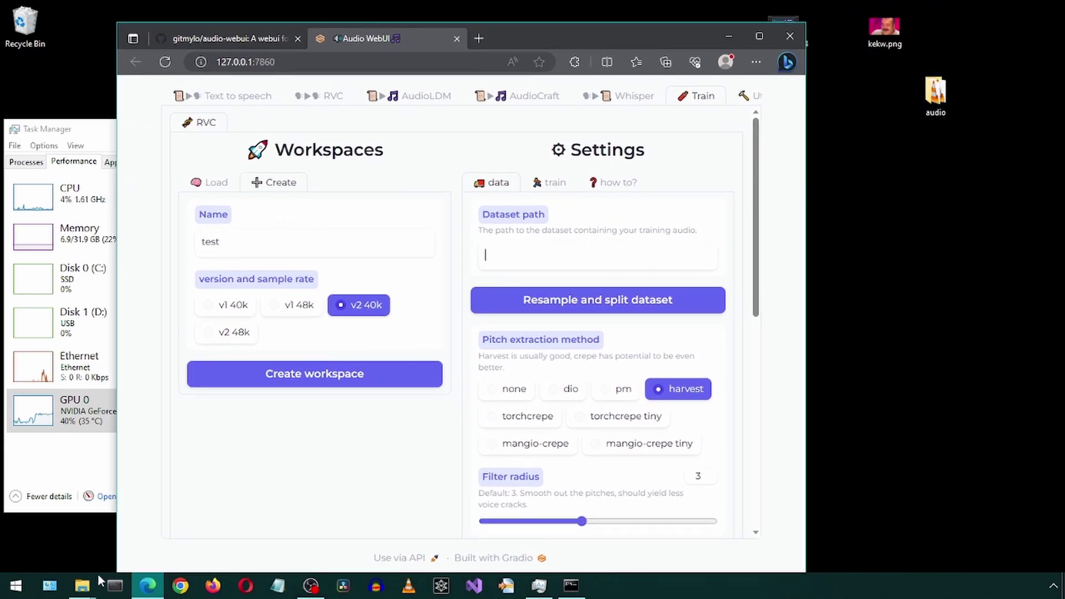
click(82, 585)
click(135, 537)
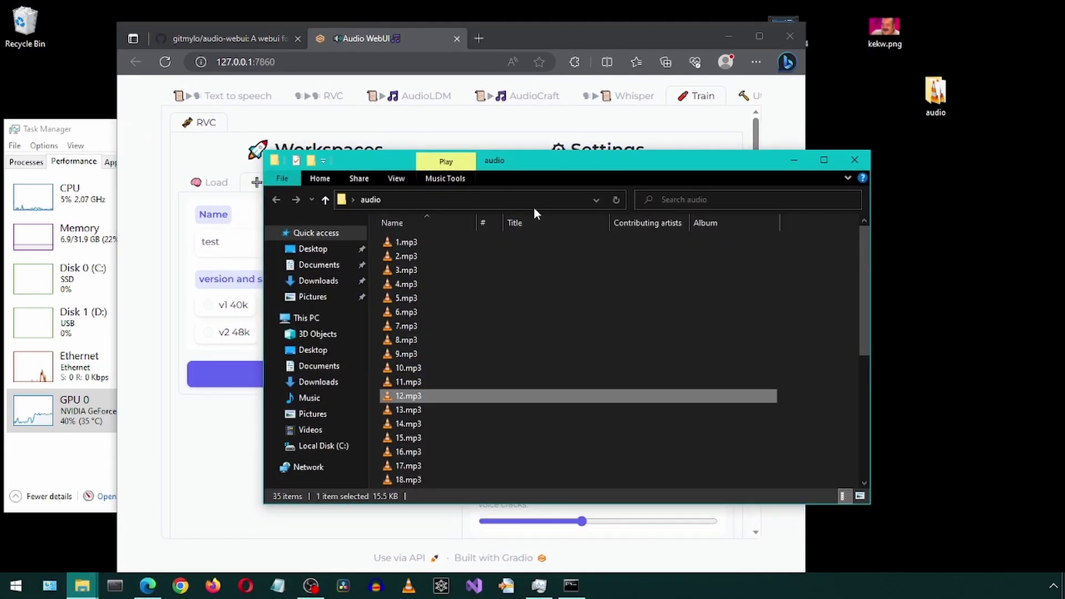
click(524, 197)
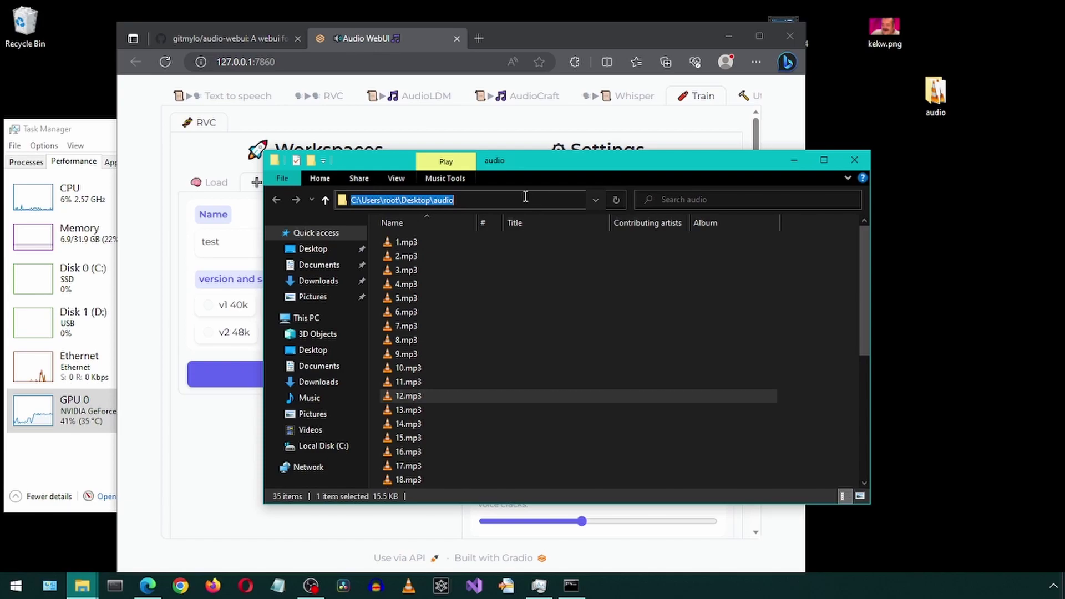
right_click(439, 205)
click(471, 244)
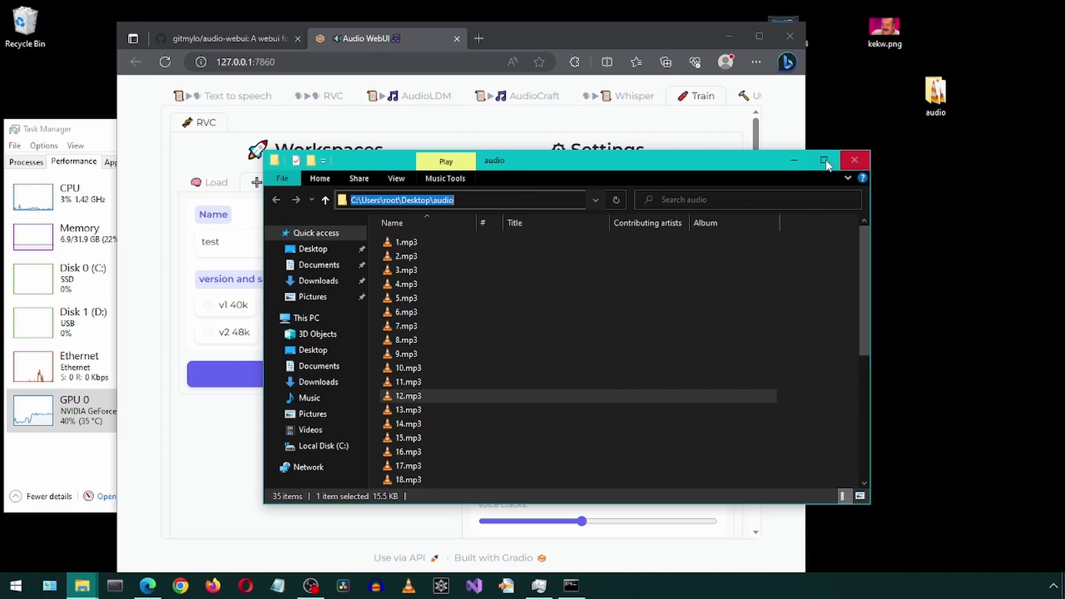
click(854, 160)
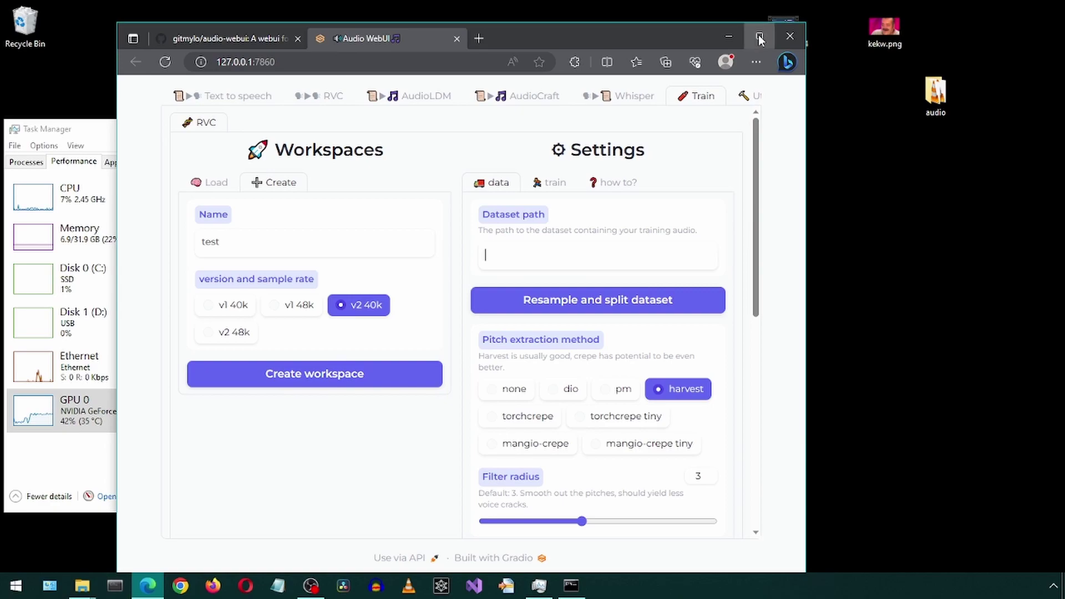
click(759, 36)
key(ctrl+v)
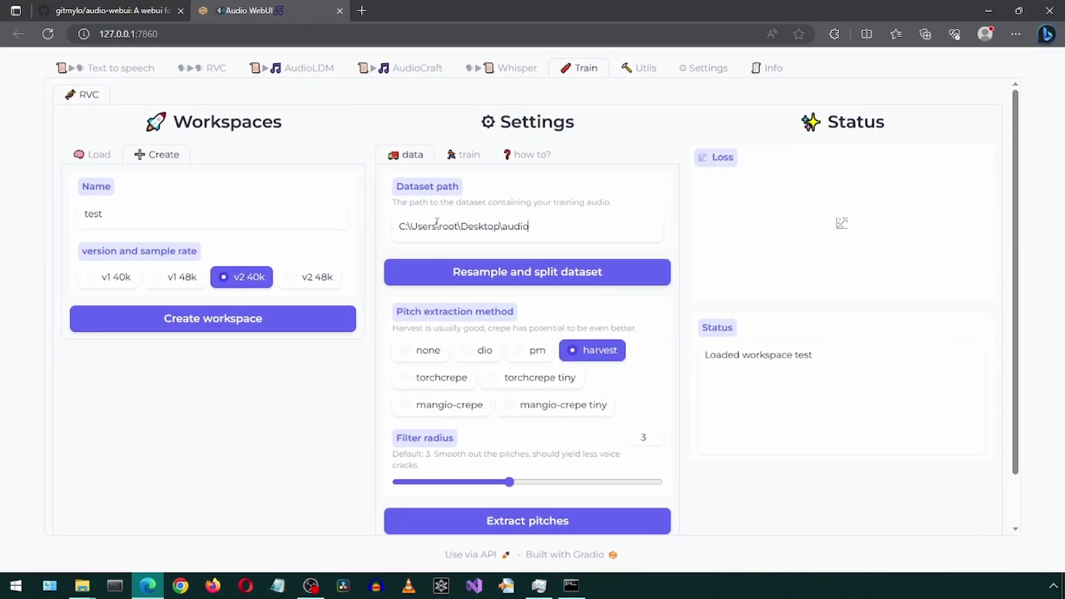
Resample and split the Desktop audio dataset
click(447, 275)
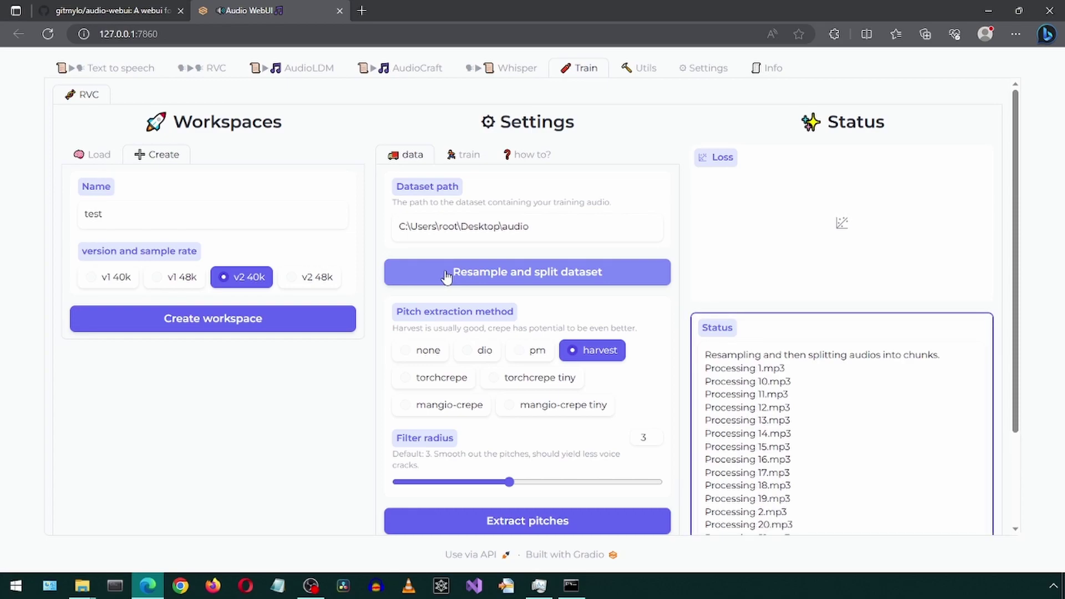
scroll(858, 427, down, 3)
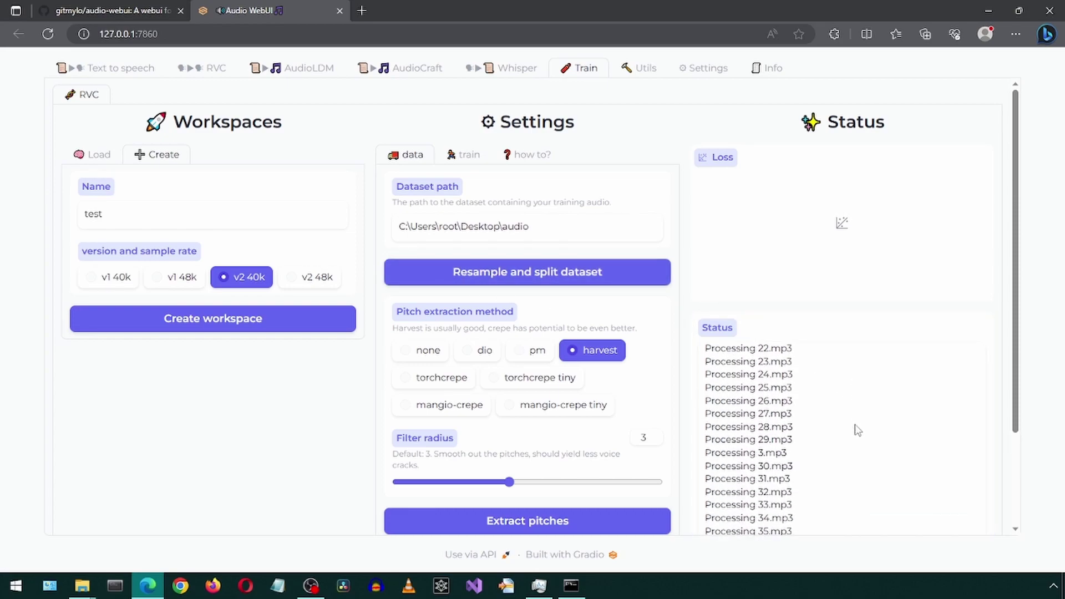
drag(1017, 388, 1046, 502)
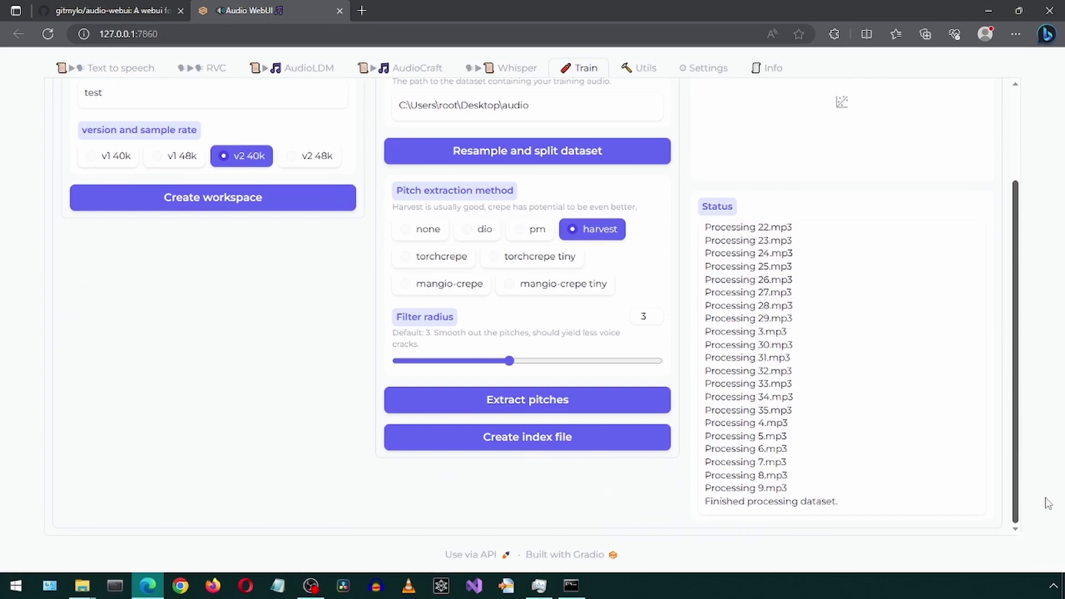
scroll(873, 415, up, 2)
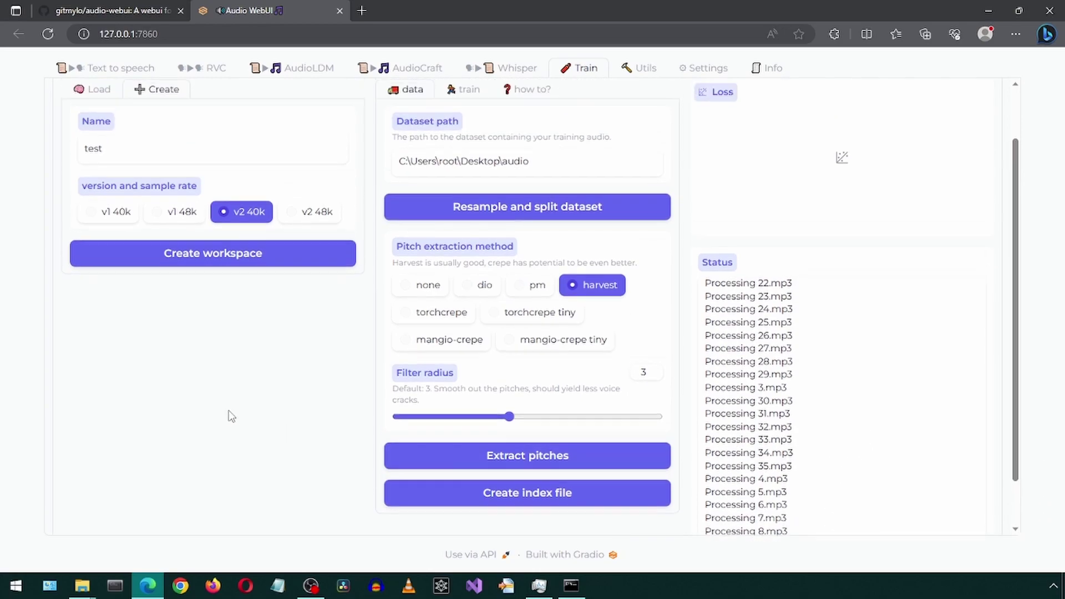
Read the How to train guide, then return to the data settings (harvest pitch extraction, filter radius 3)
click(542, 155)
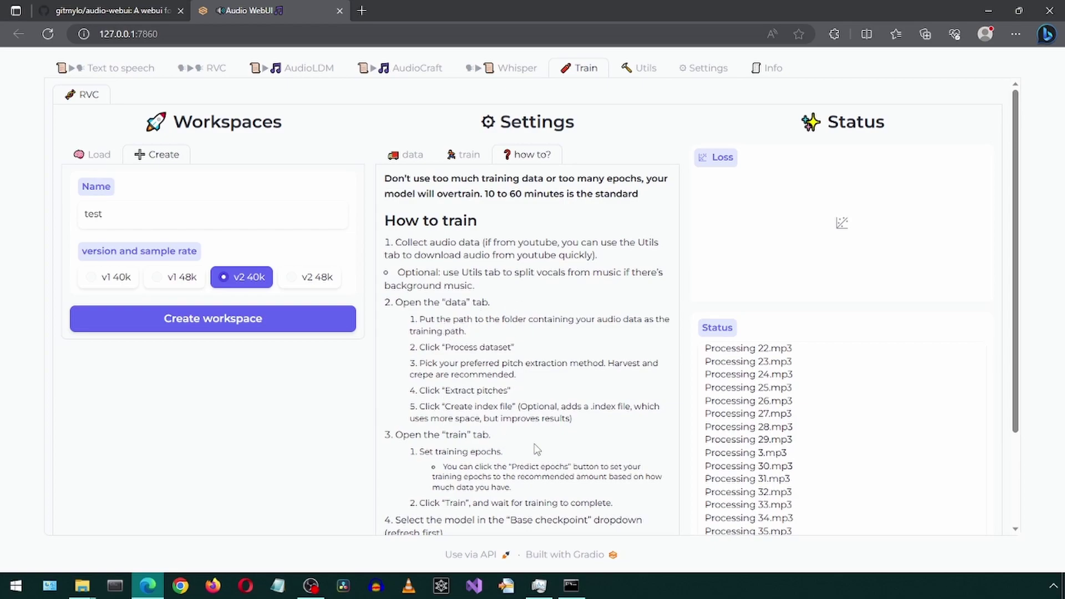
scroll(579, 445, down, 2)
scroll(576, 434, up, 2)
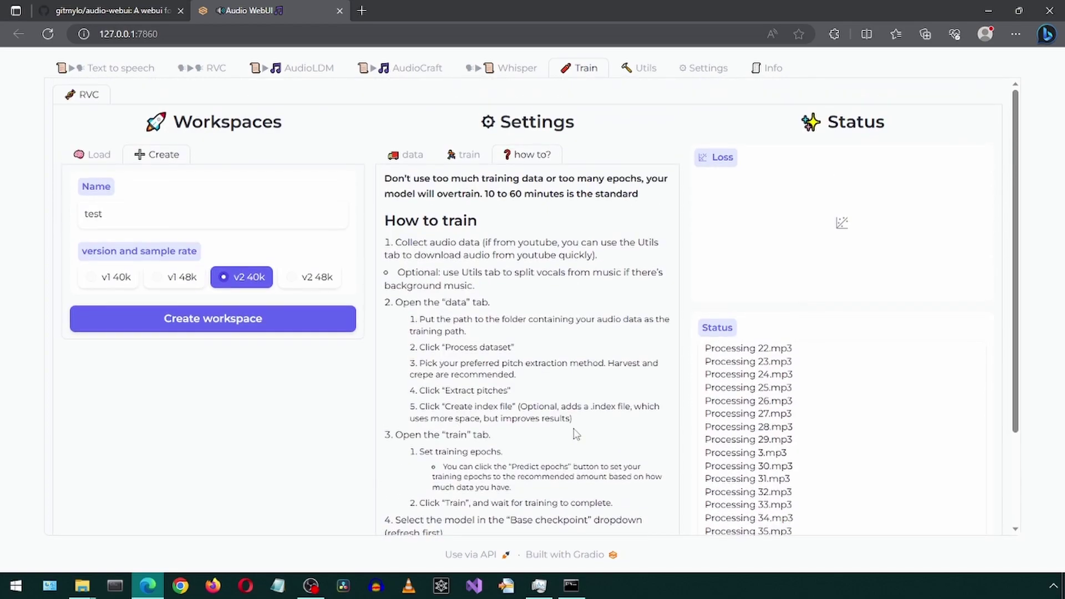
click(409, 157)
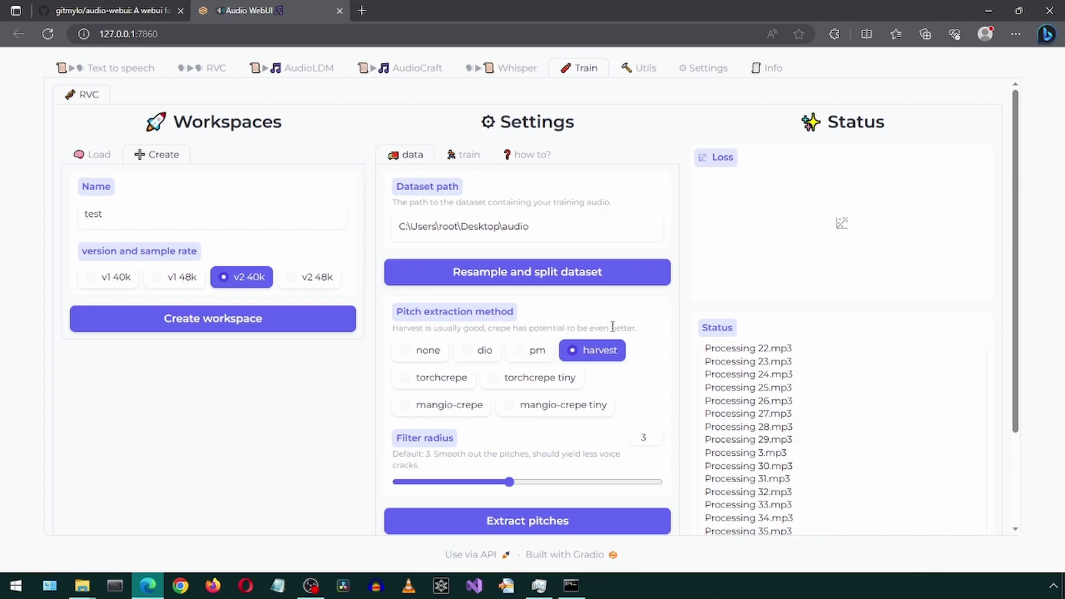
Switch pitch extraction to torchcrepe and extract pitches from the prepared dataset
click(406, 380)
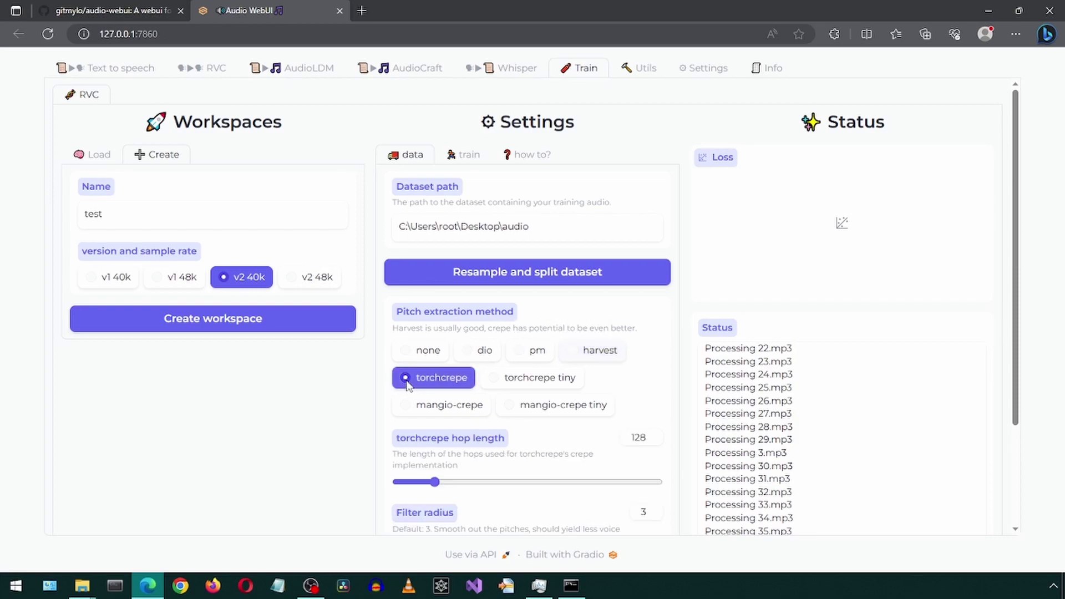
scroll(323, 405, down, 1)
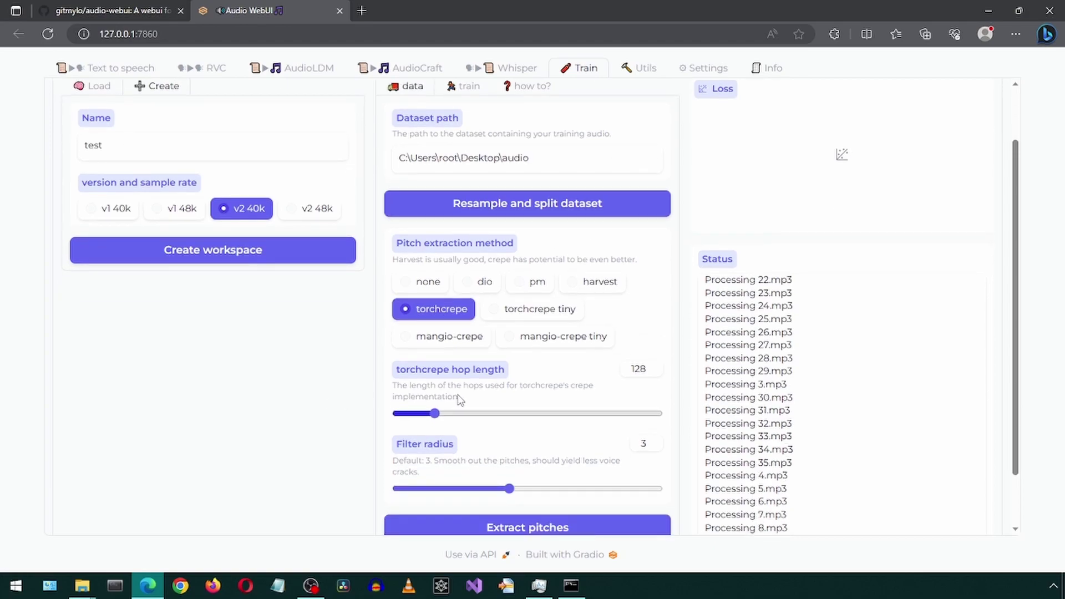
scroll(330, 427, down, 1)
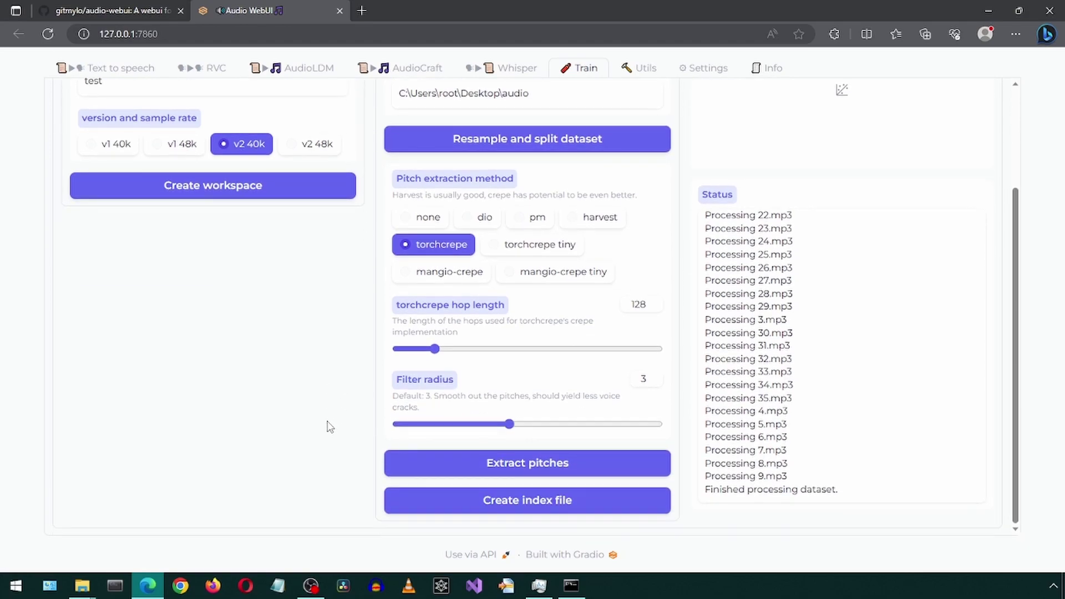
click(523, 464)
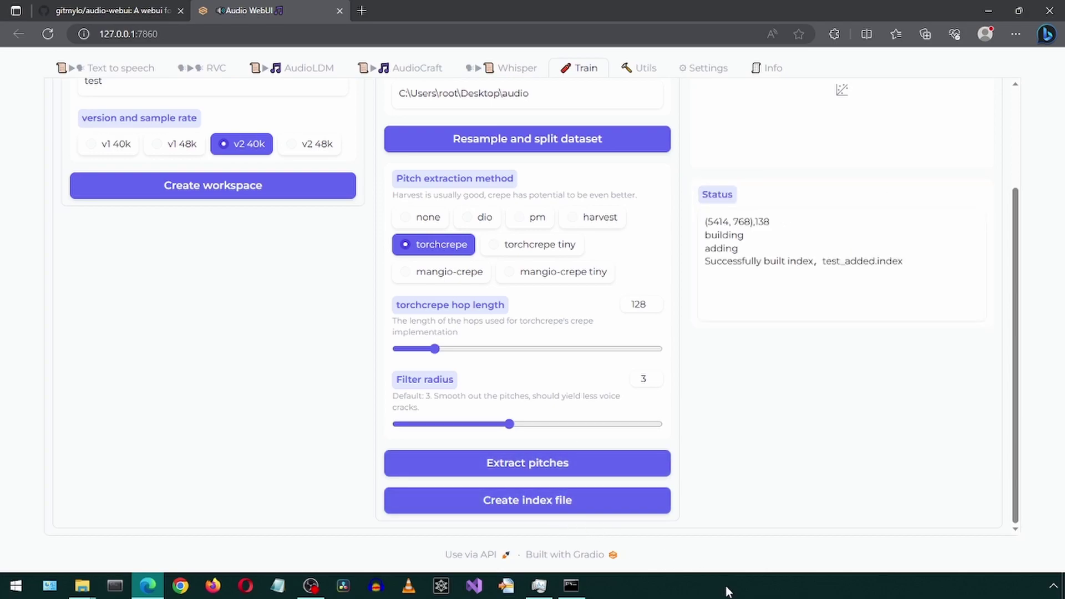
scroll(775, 494, up, 3)
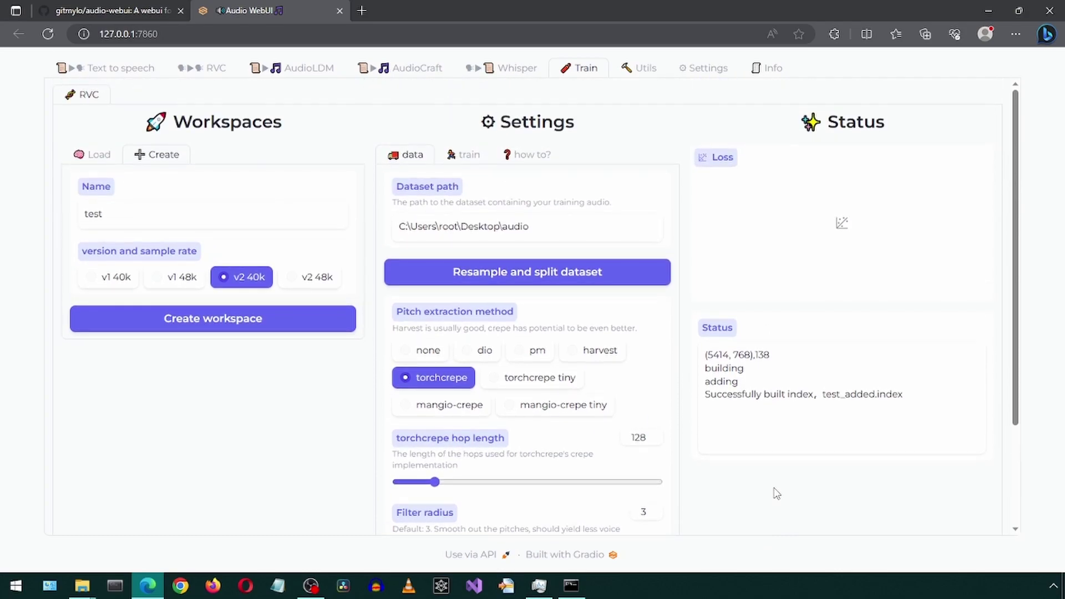
Start training the test voice model from the train settings
click(463, 158)
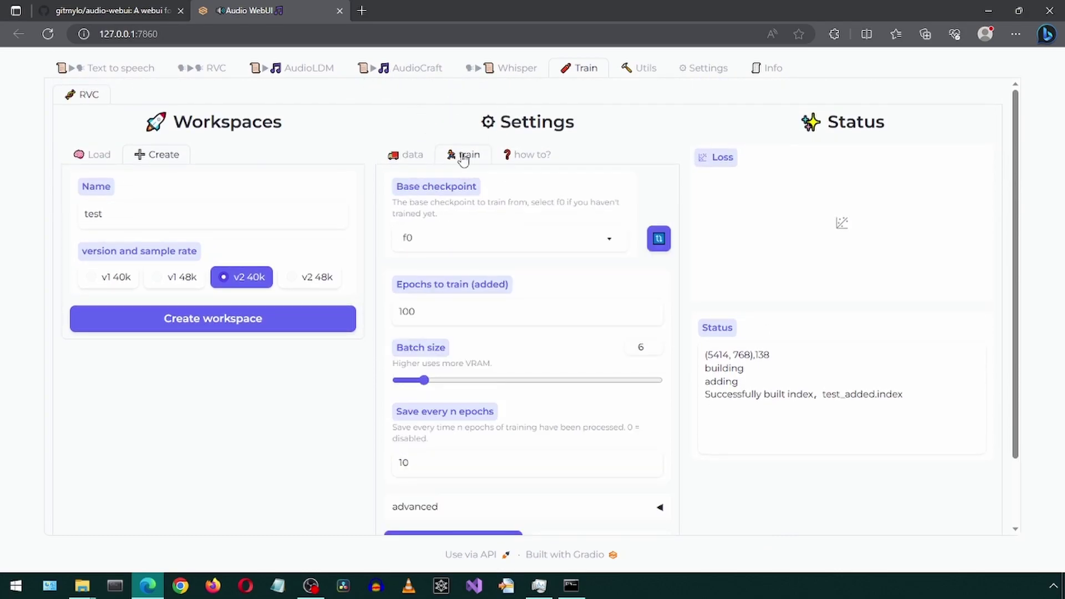
scroll(336, 425, down, 2)
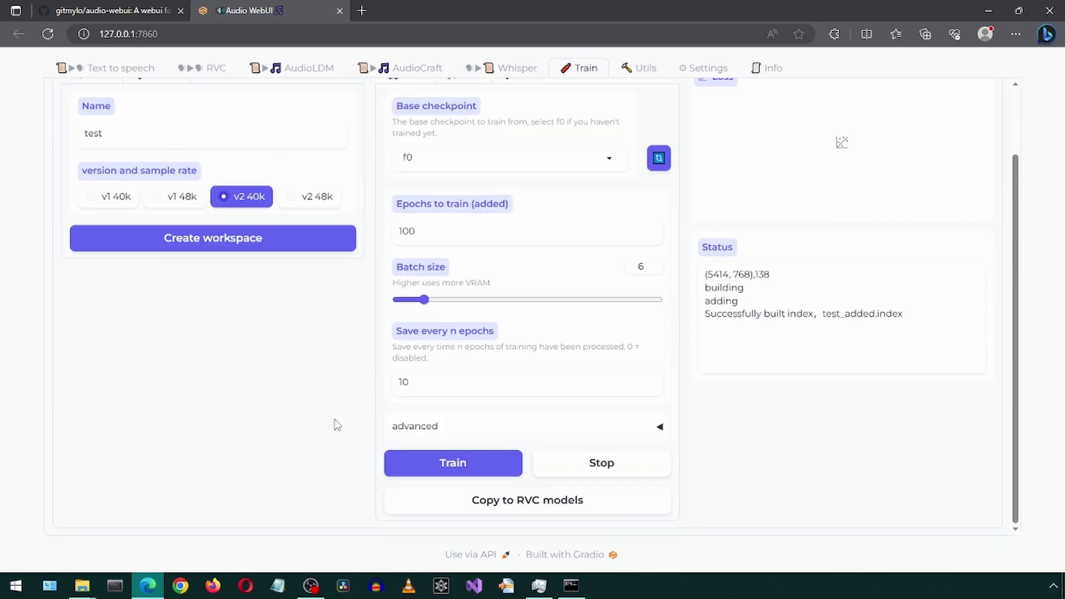
click(411, 474)
scroll(299, 444, up, 1)
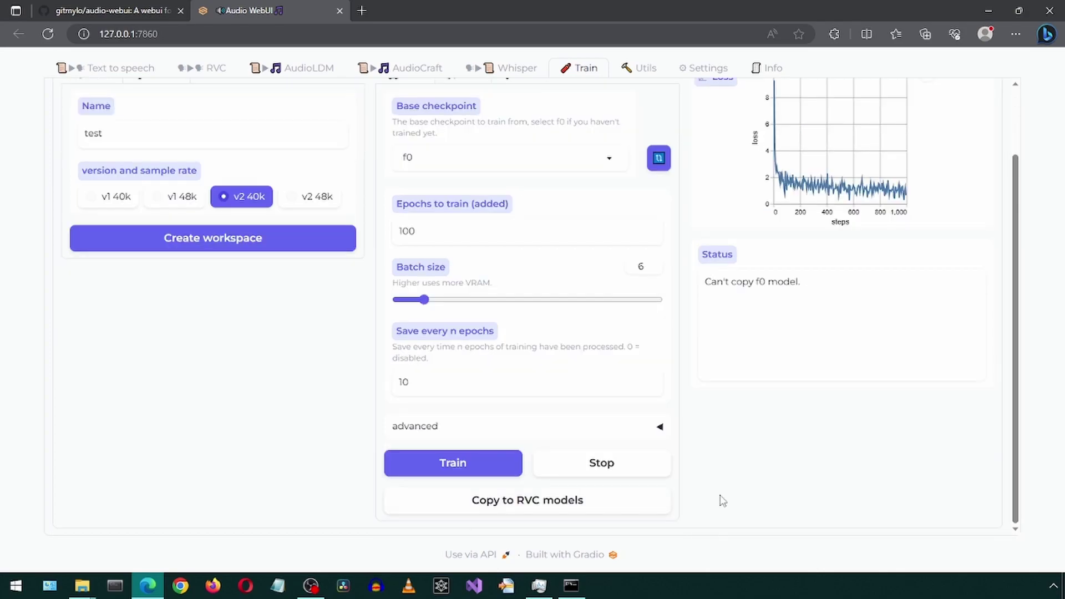
Pick the e_99 base checkpoint and copy its model and index to RVC models
scroll(720, 499, up, 2)
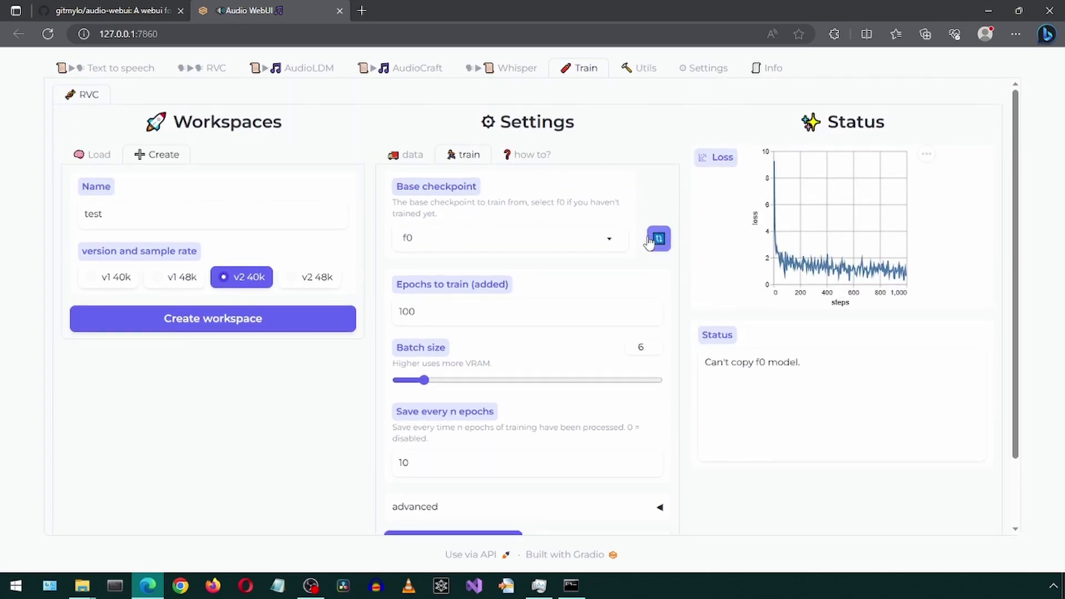
click(611, 248)
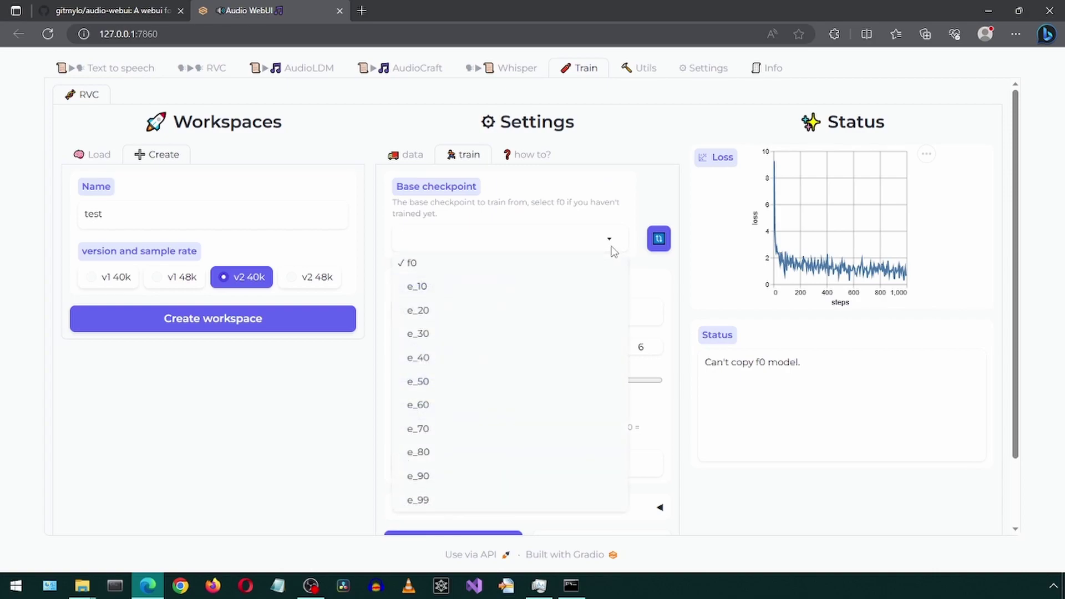
scroll(441, 474, down, 2)
click(436, 420)
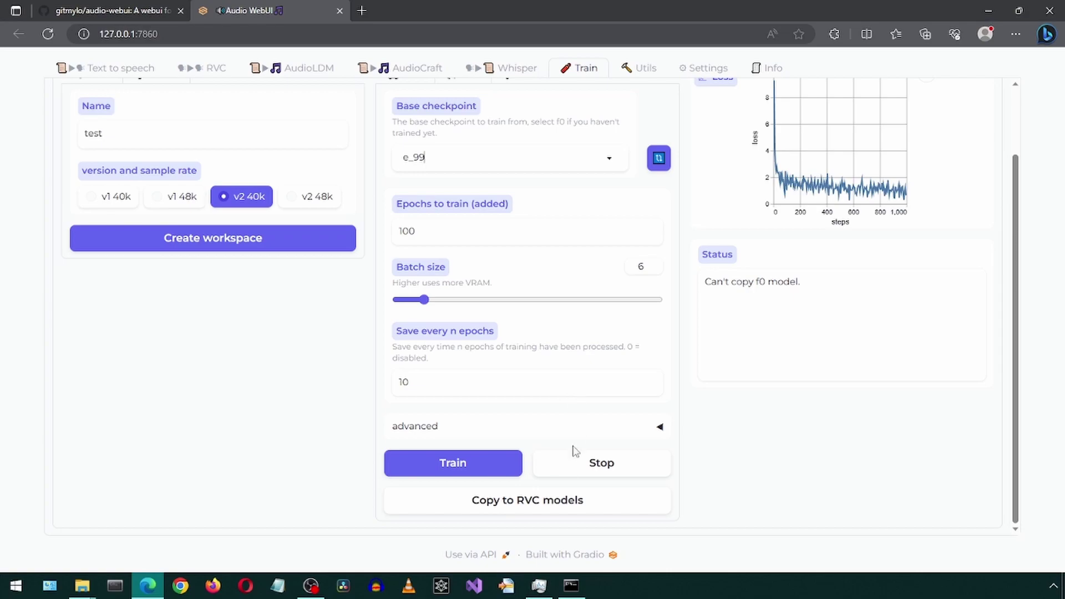
click(546, 502)
scroll(546, 502, up, 2)
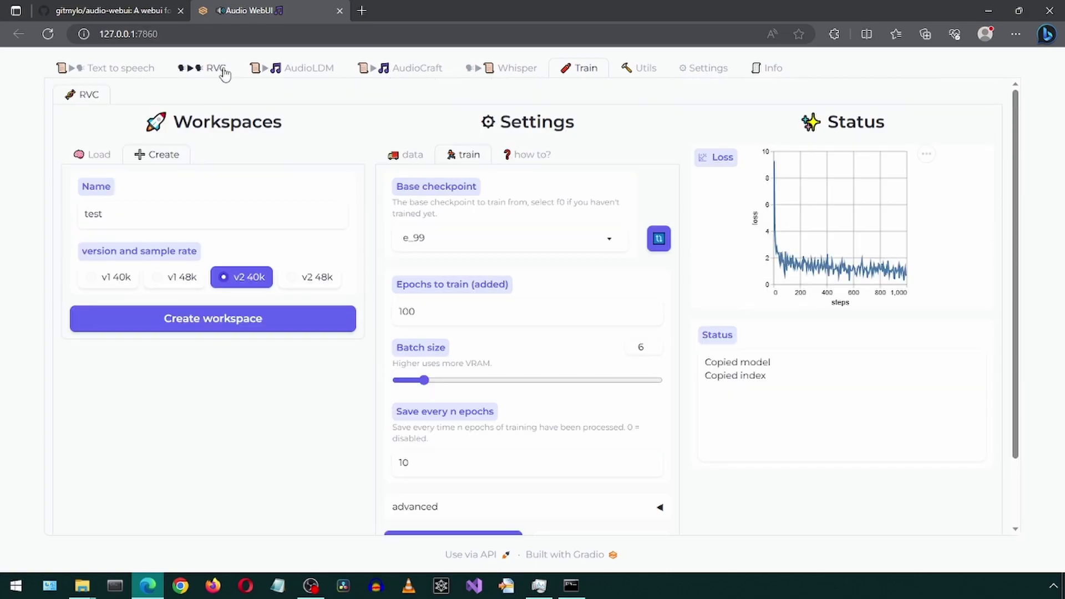
Select the suno/bark model on the Text to speech page
click(220, 70)
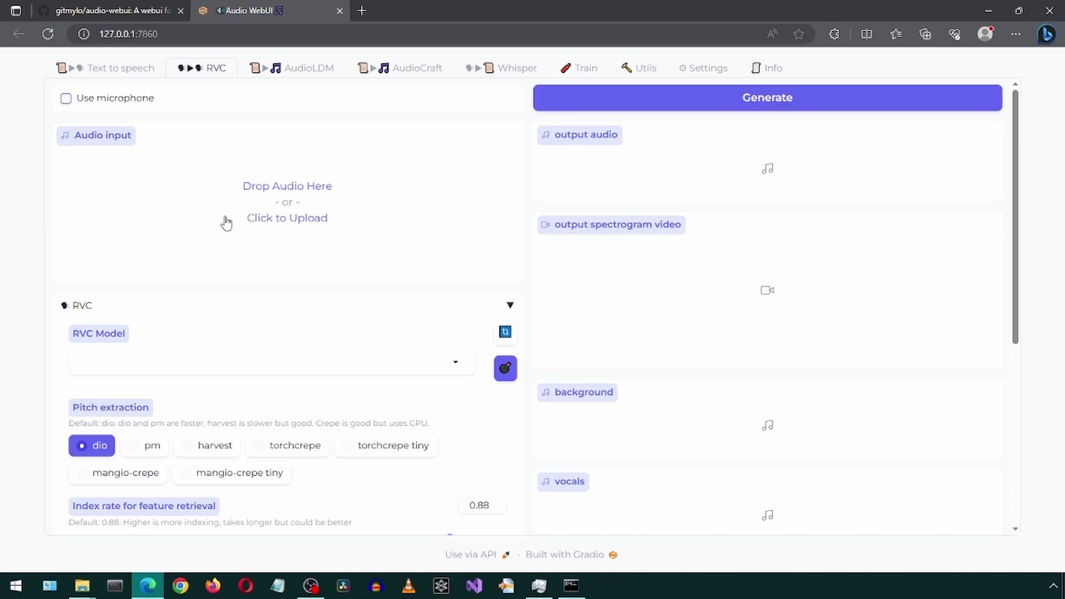
click(106, 71)
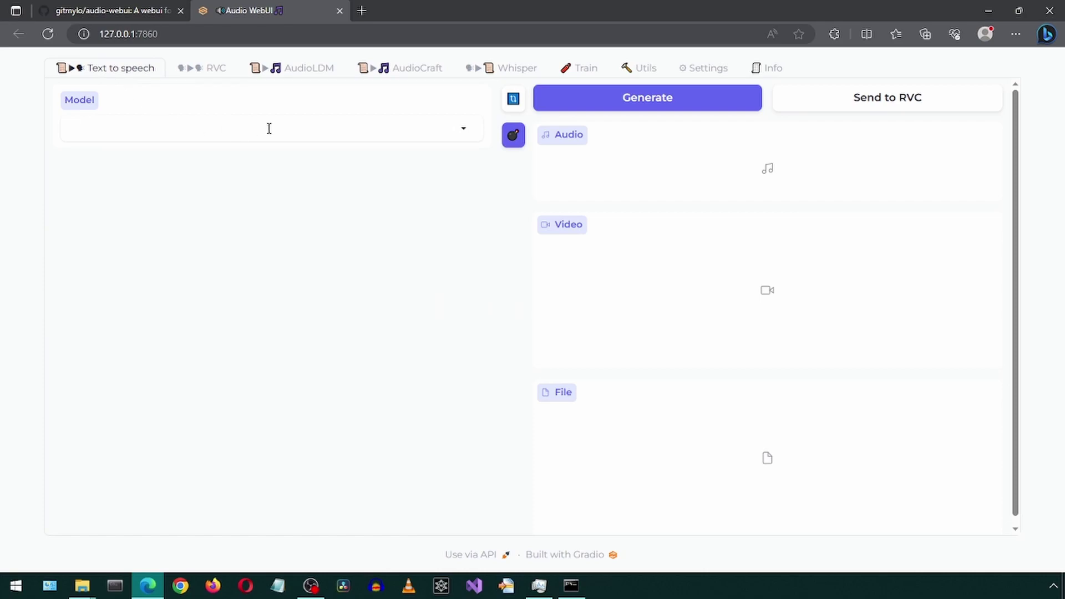
click(466, 133)
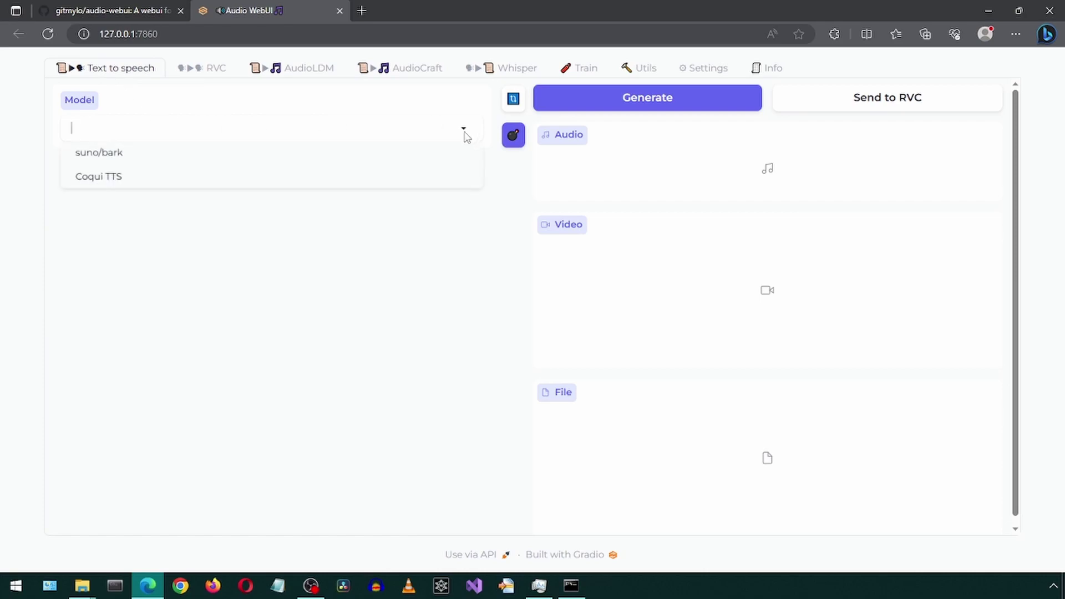
click(319, 159)
Enter 'well well well, how the turntables' and play back the generated 2-second clip
click(217, 220)
text(well well w)
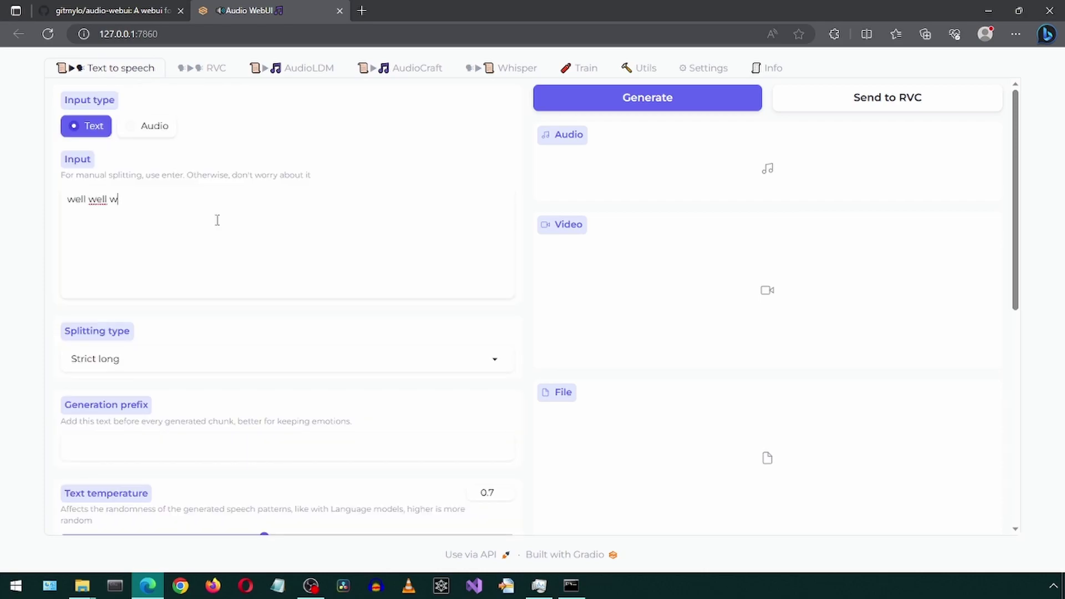
text(ell, how the turntables)
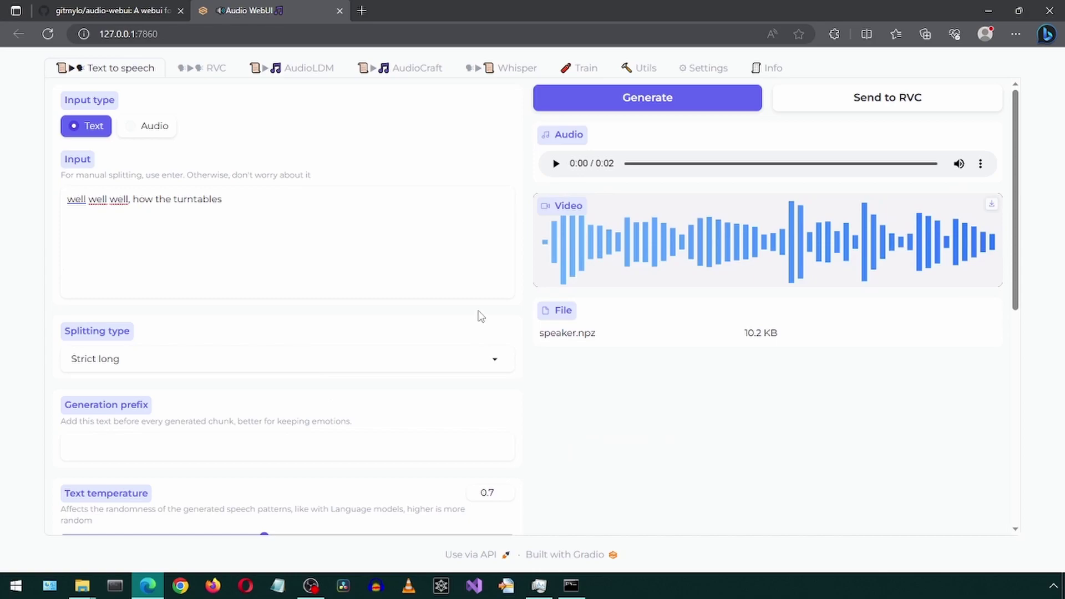
click(552, 271)
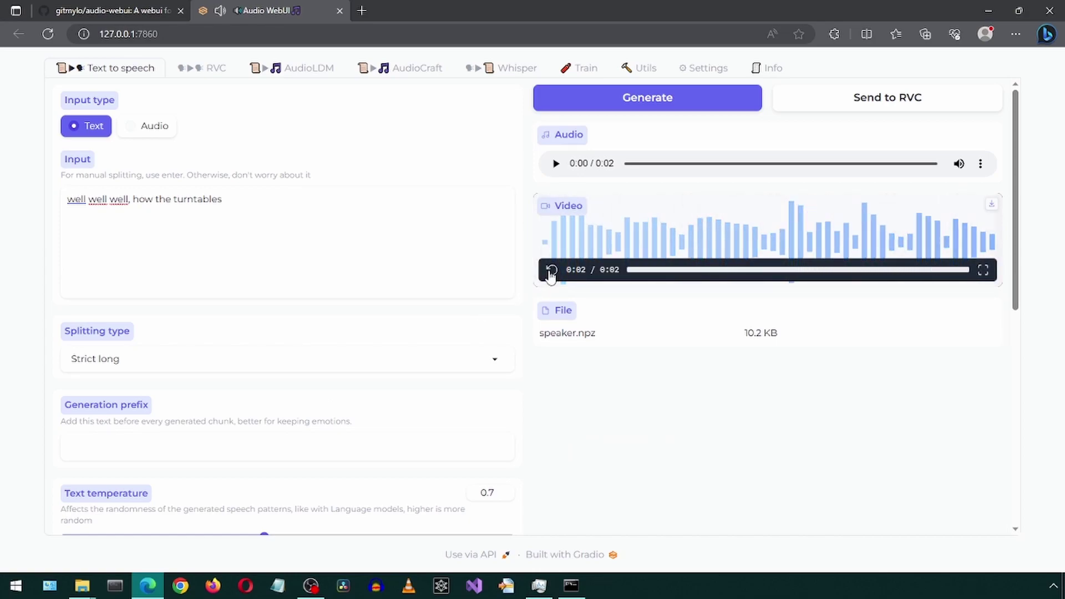
Send the Bark speech to RVC, listen to it, and load the test\test.pth model
click(825, 106)
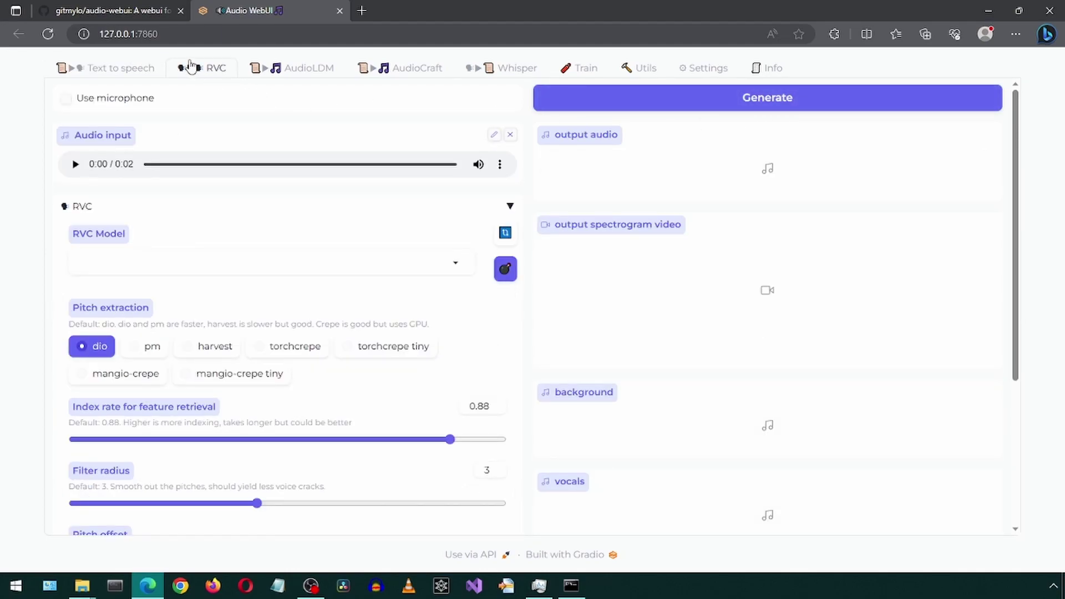
click(76, 165)
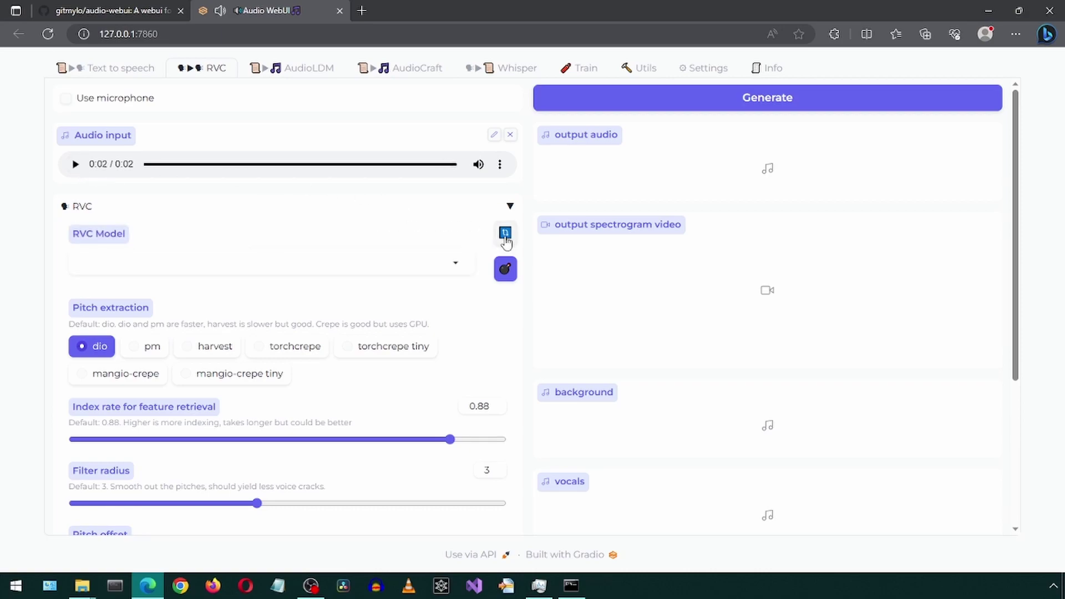
click(465, 266)
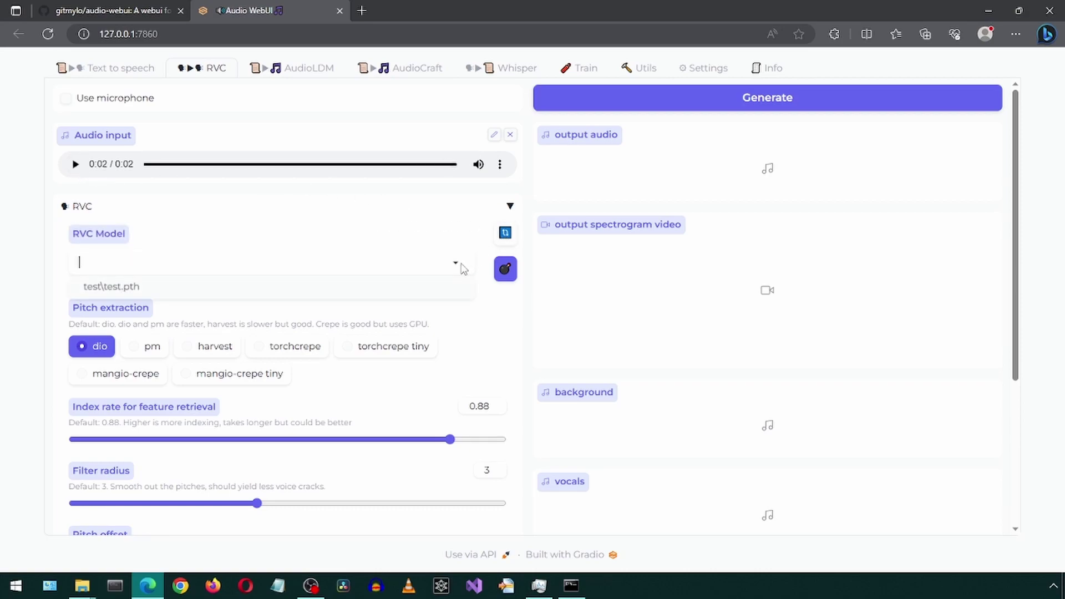
click(141, 292)
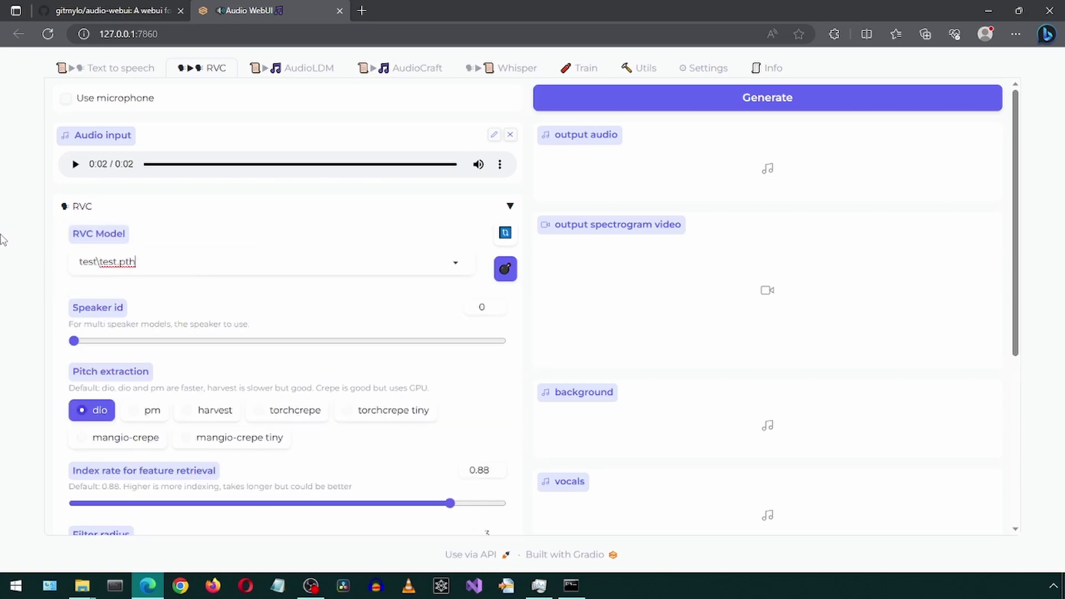
Convert the speech using torchcrepe pitch extraction and play the converted output
click(295, 410)
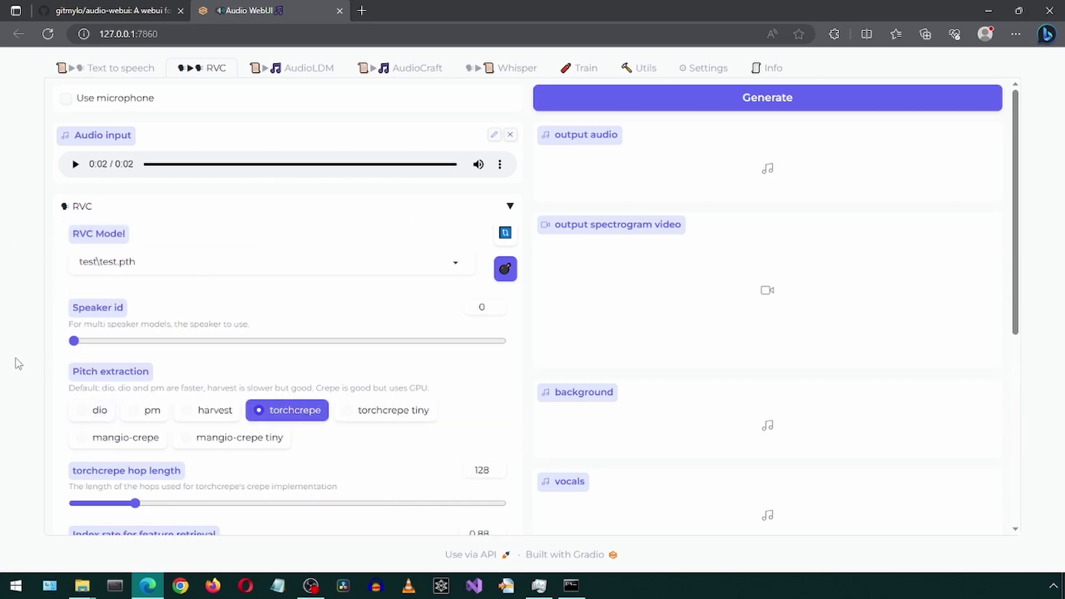
scroll(283, 364, down, 2)
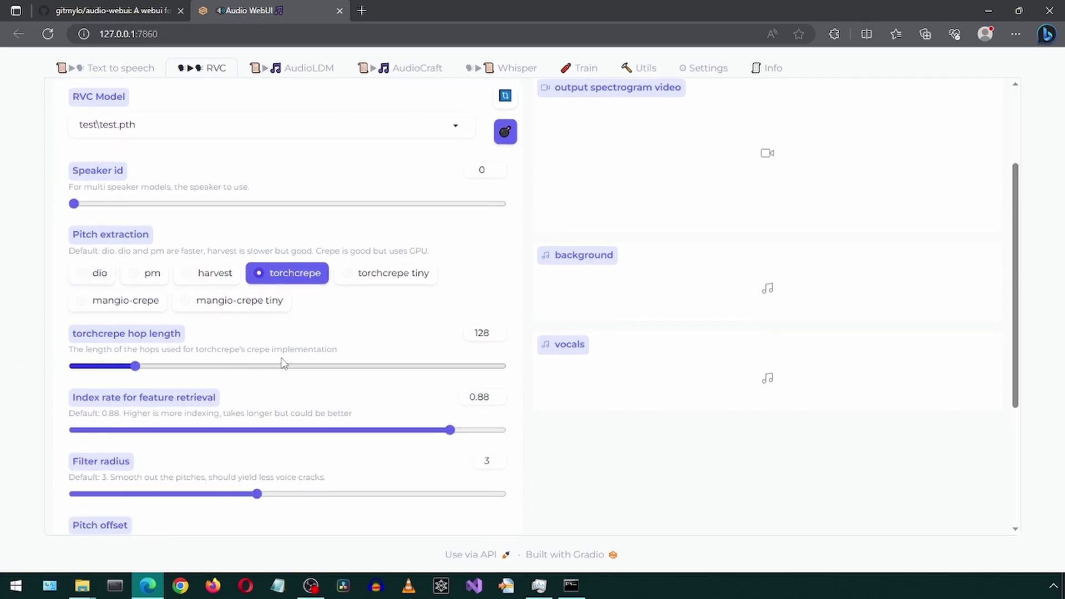
scroll(282, 363, down, 2)
scroll(660, 135, up, 4)
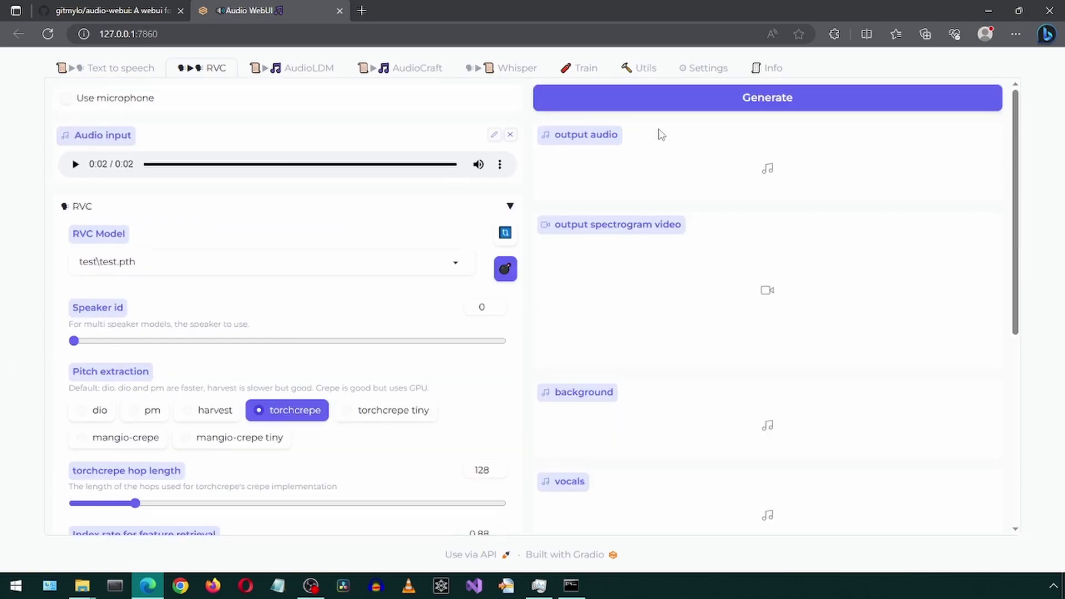
click(665, 108)
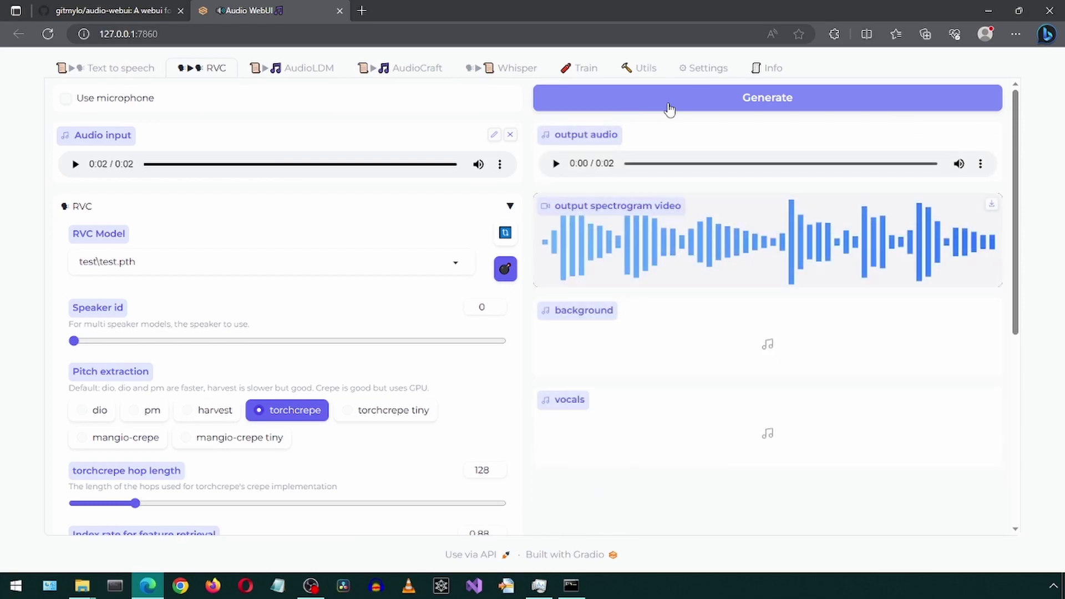
click(552, 271)
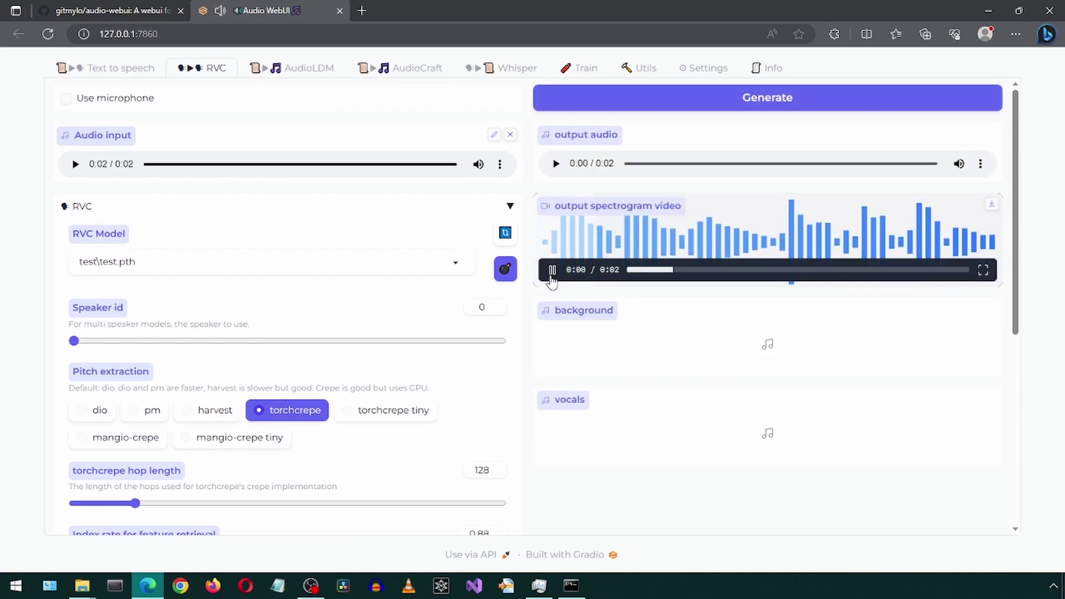